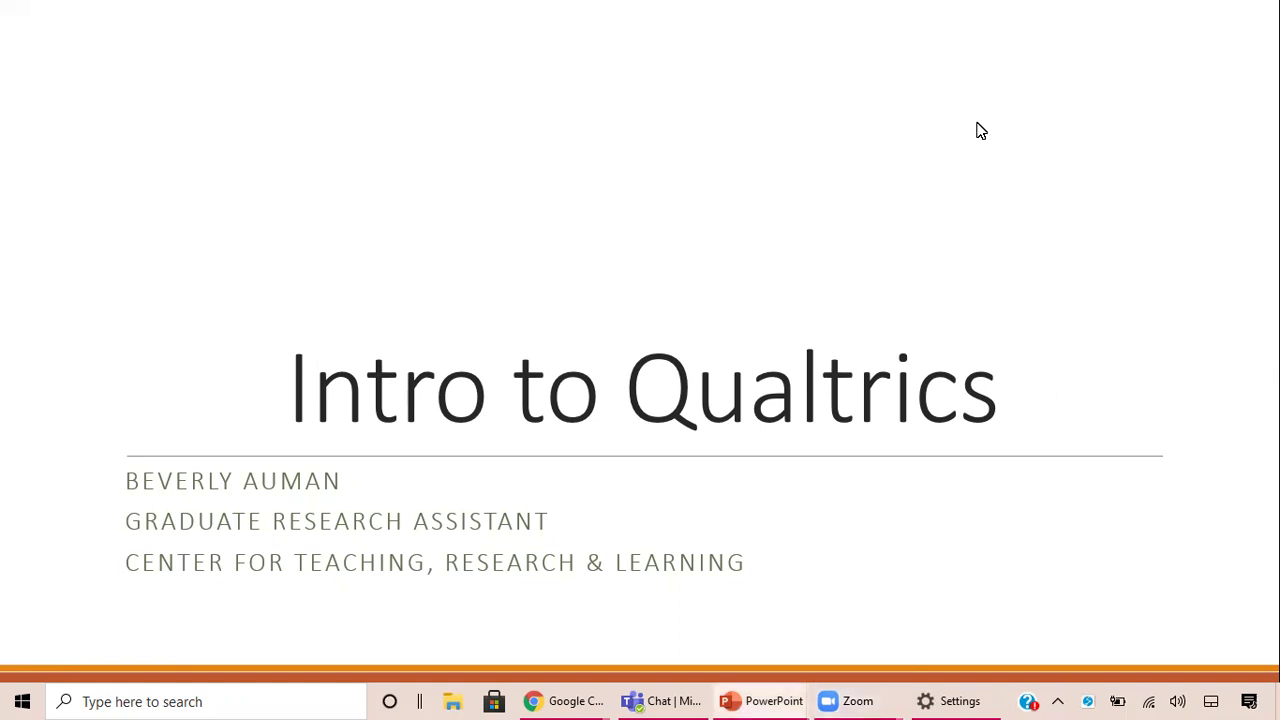
Advance the slide show to the Overall Roadmap slide, then to the Intro to Qualtrics (Video 1) title slide.
click(1182, 273)
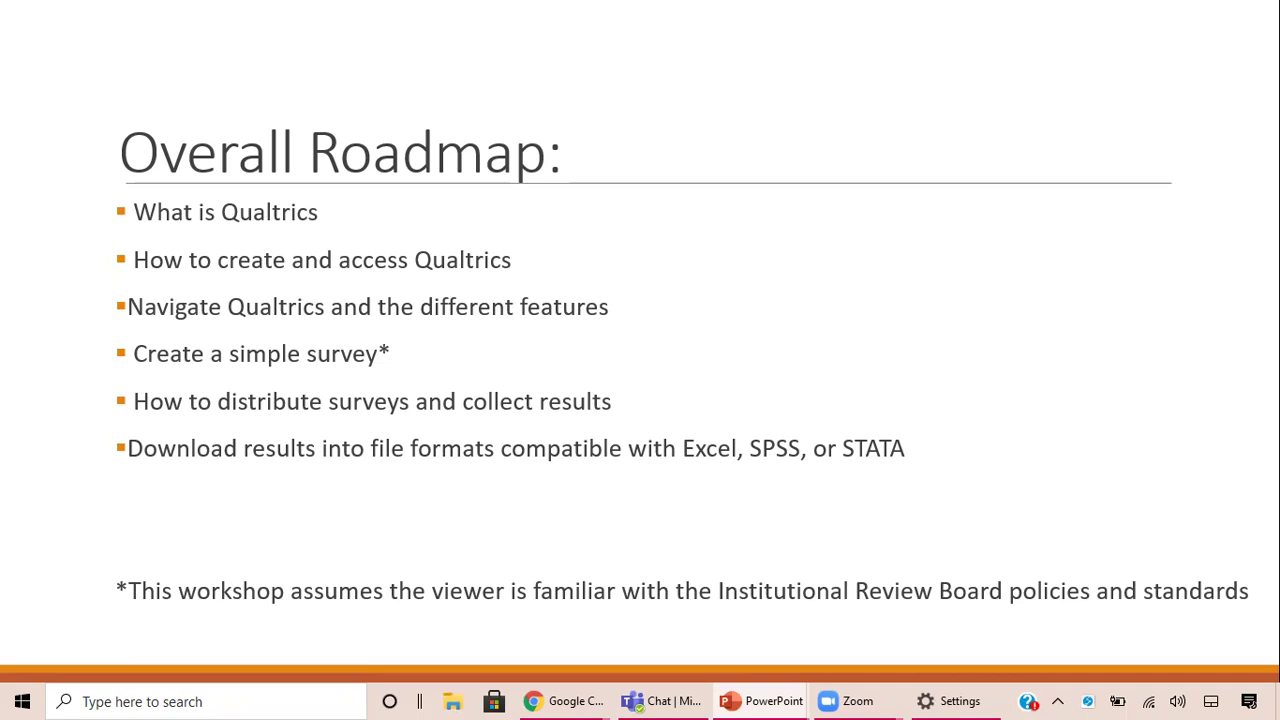
key(Left)
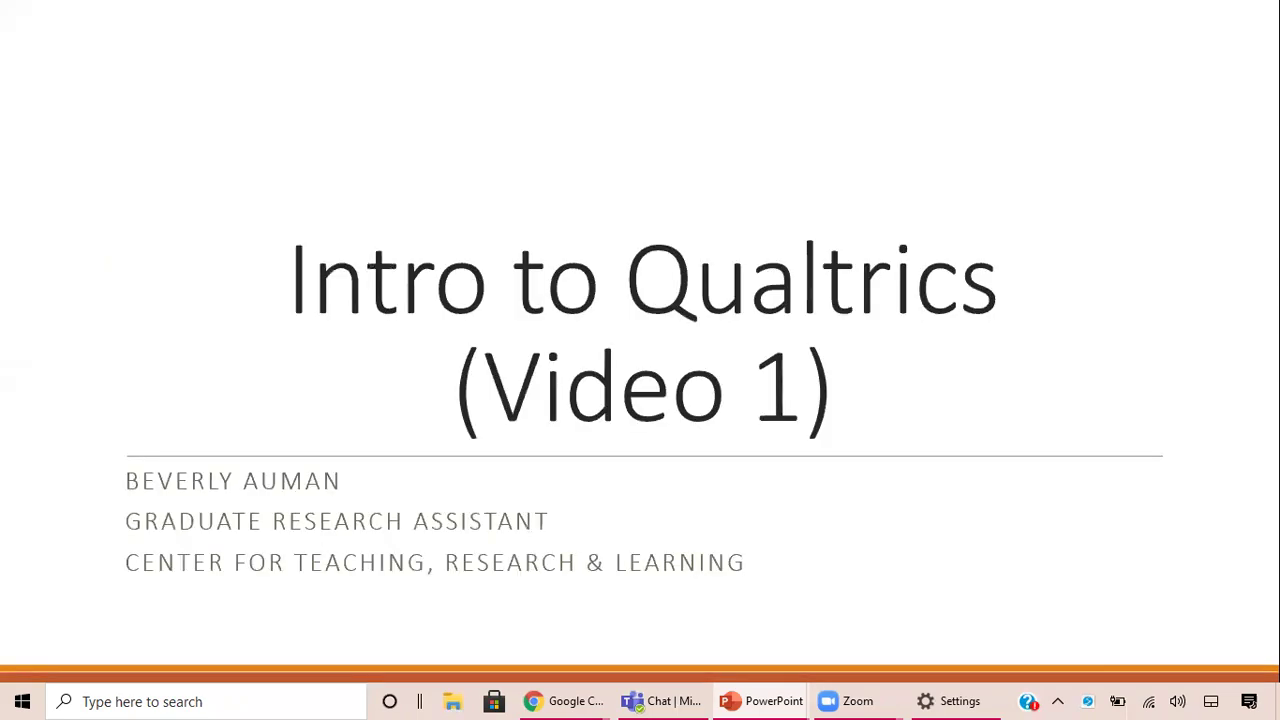
Show the Video 1 topics bullet slide, then exit the slide show.
key(Right)
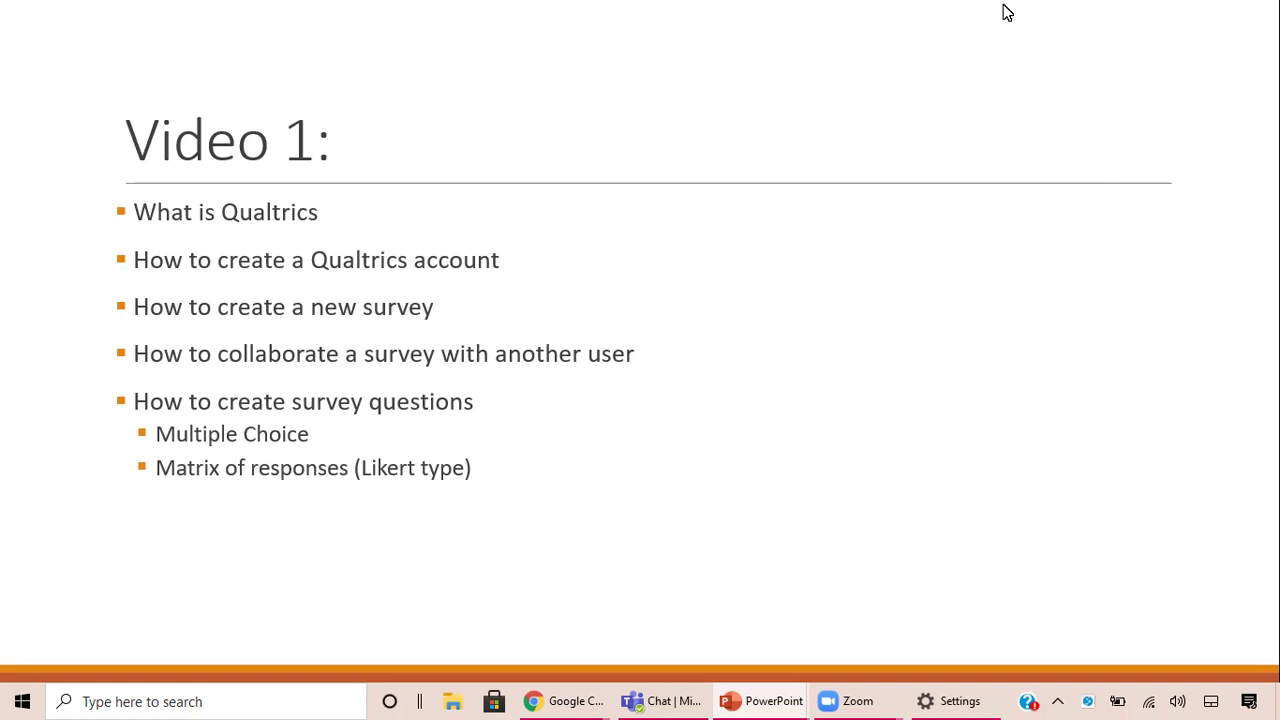
key(Escape)
Minimize PowerPoint and load american.qualtrics.com in Chrome via the 'ame' autocomplete.
click(1171, 16)
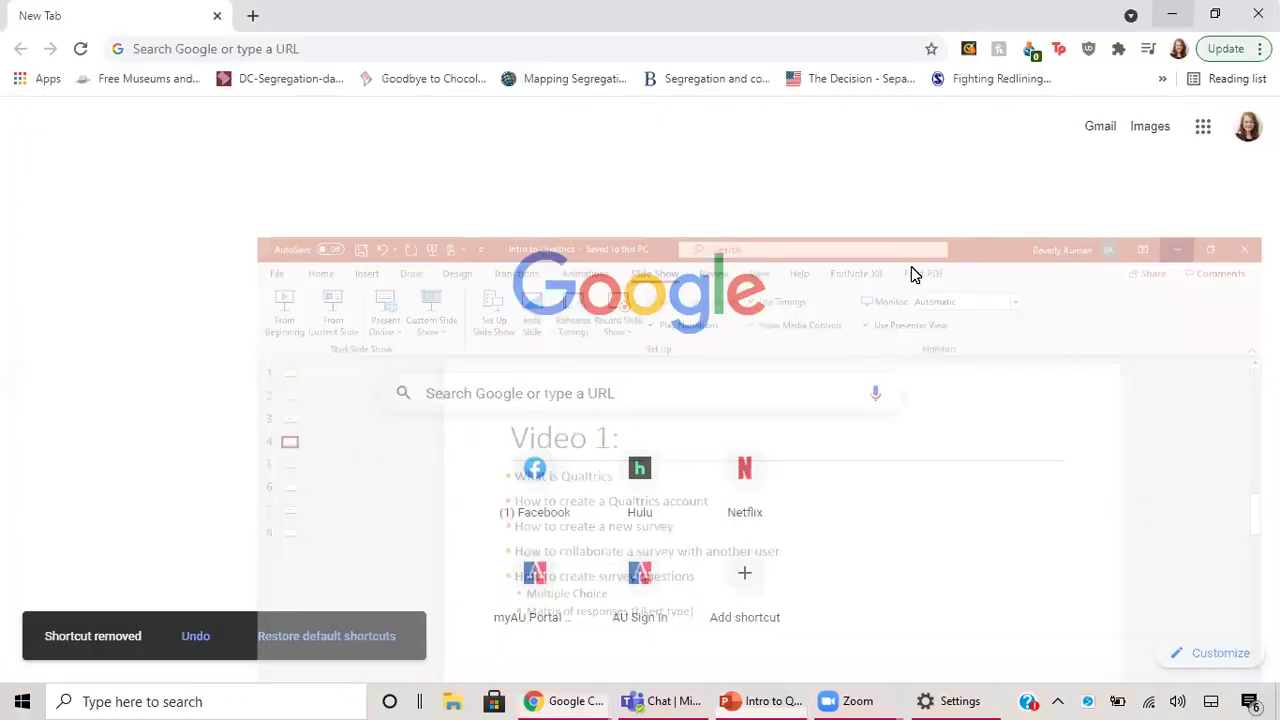
click(369, 47)
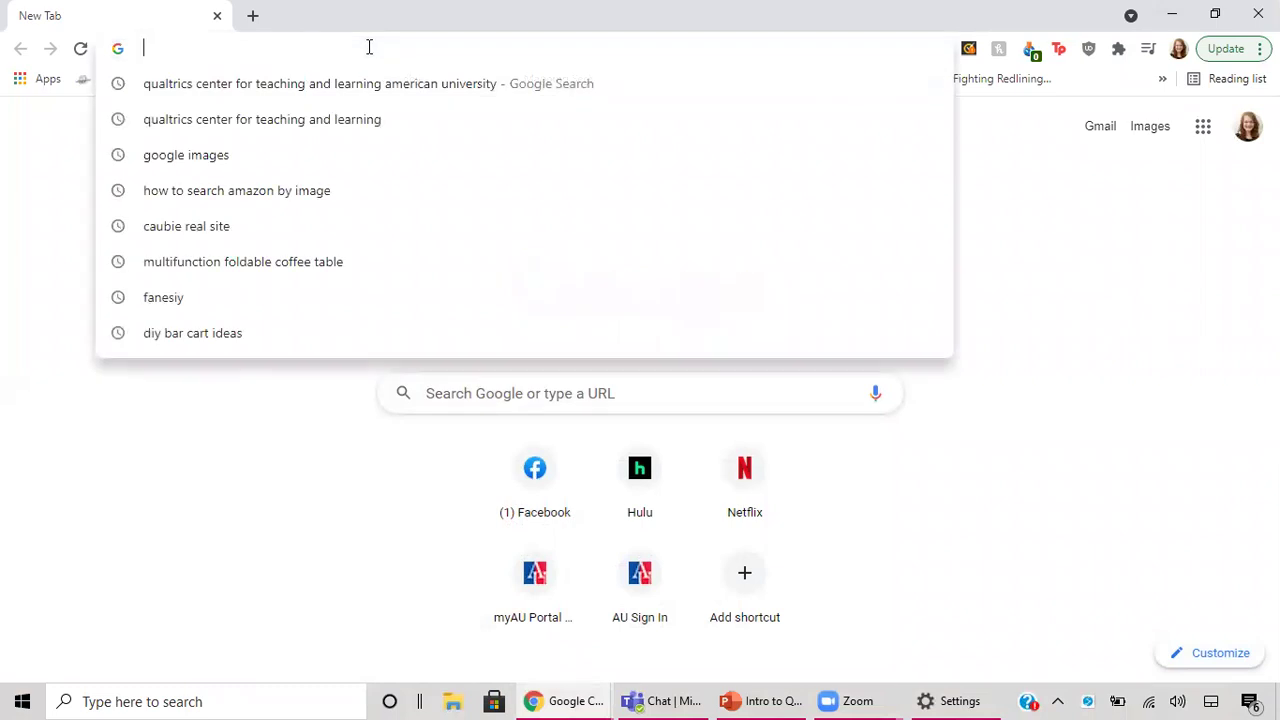
text(ame)
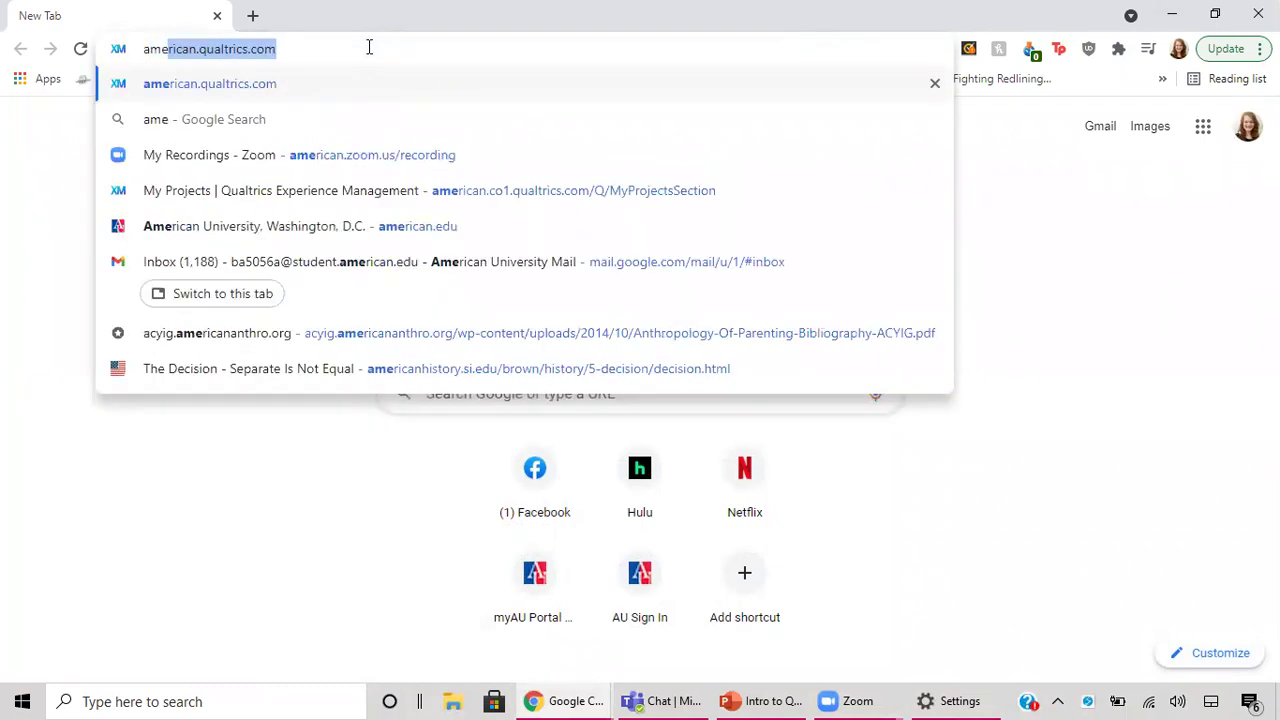
key(Right)
key(Return)
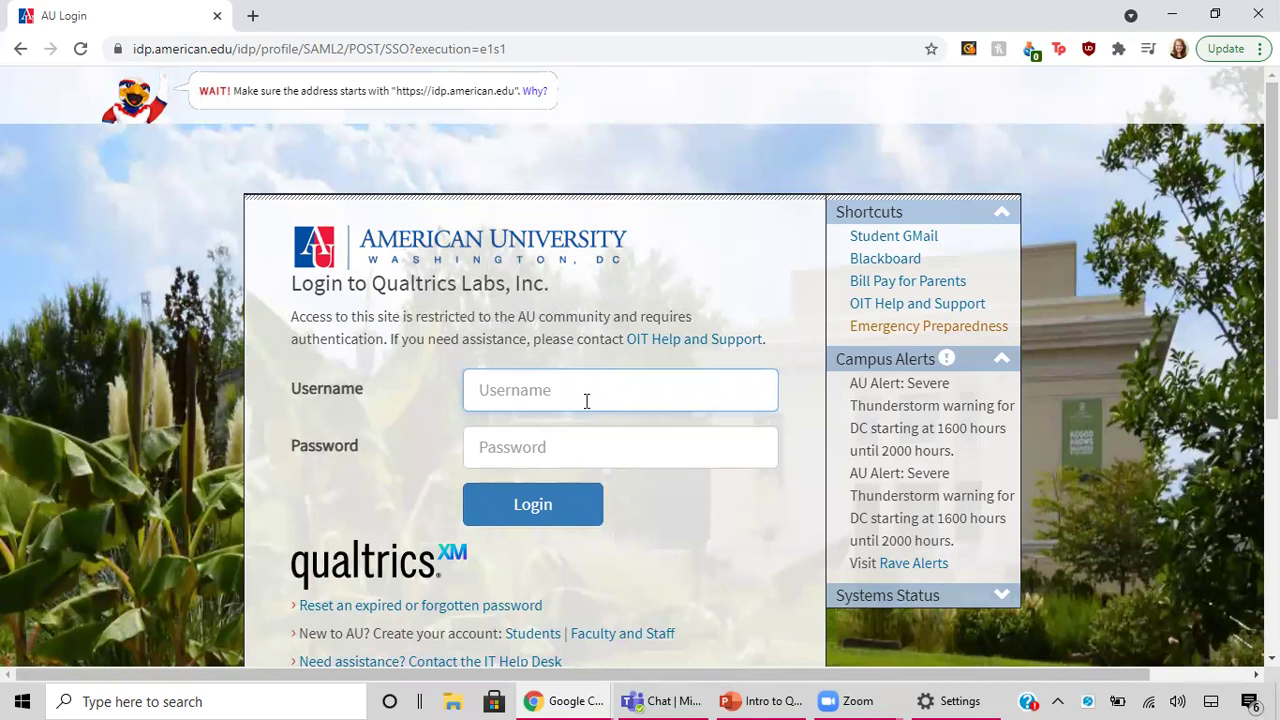
Enter the university username and account password to log in to Qualtrics.
text(ba5056a)
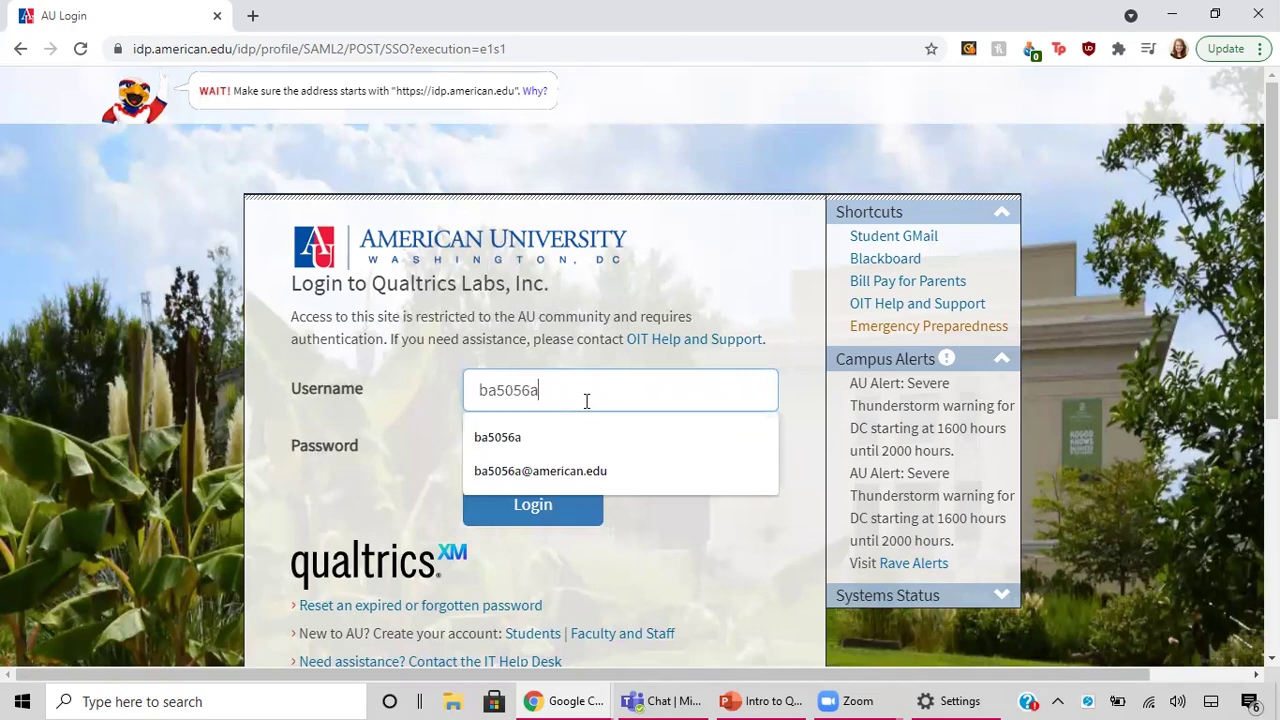
click(424, 409)
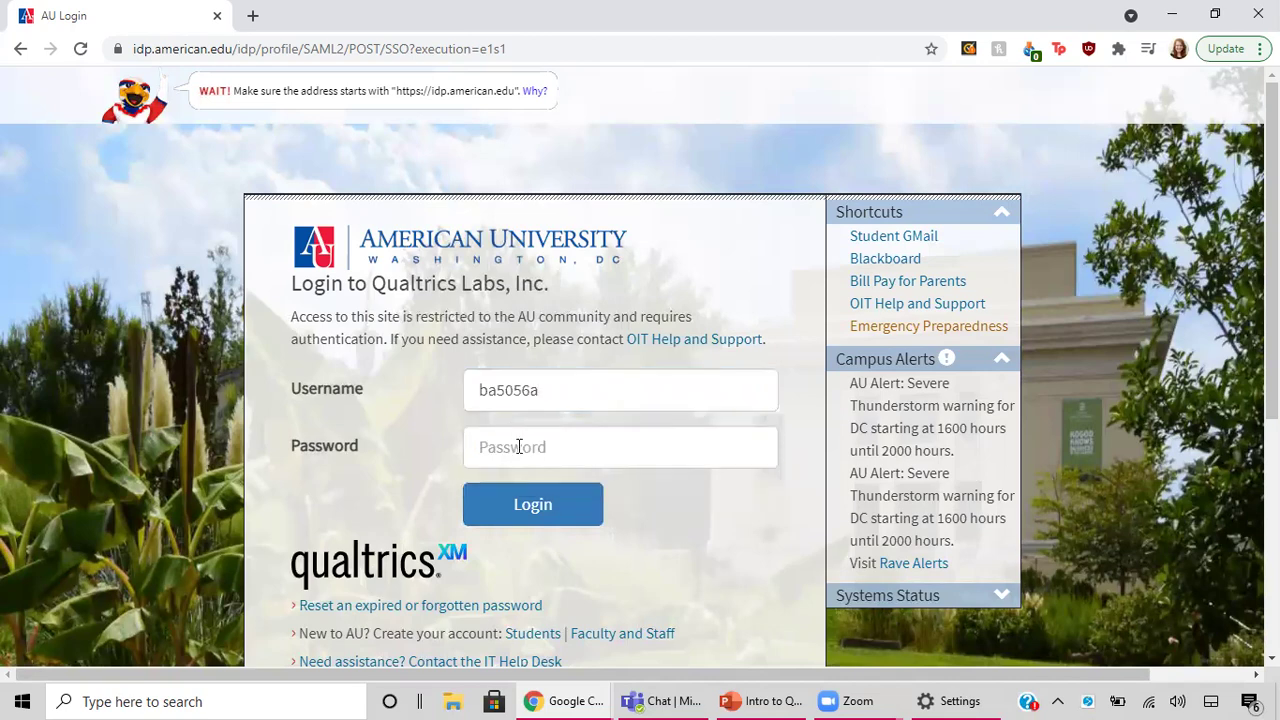
click(518, 447)
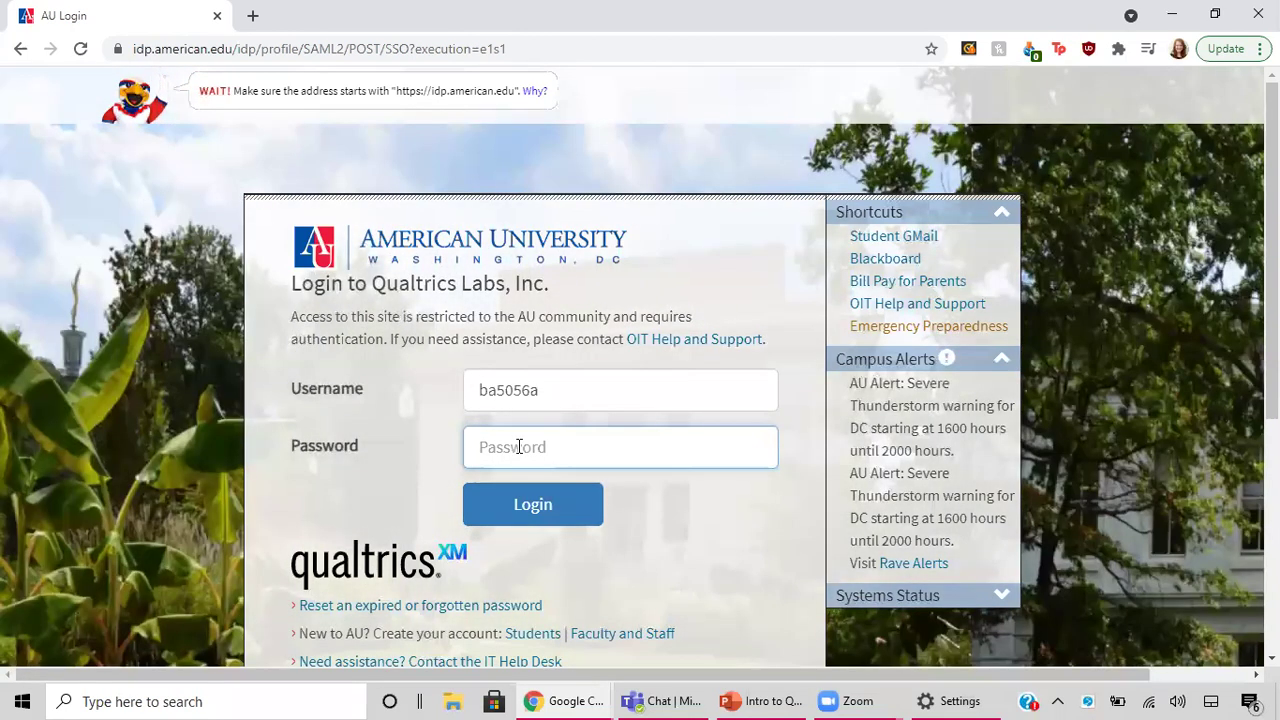
text(•••••••••)
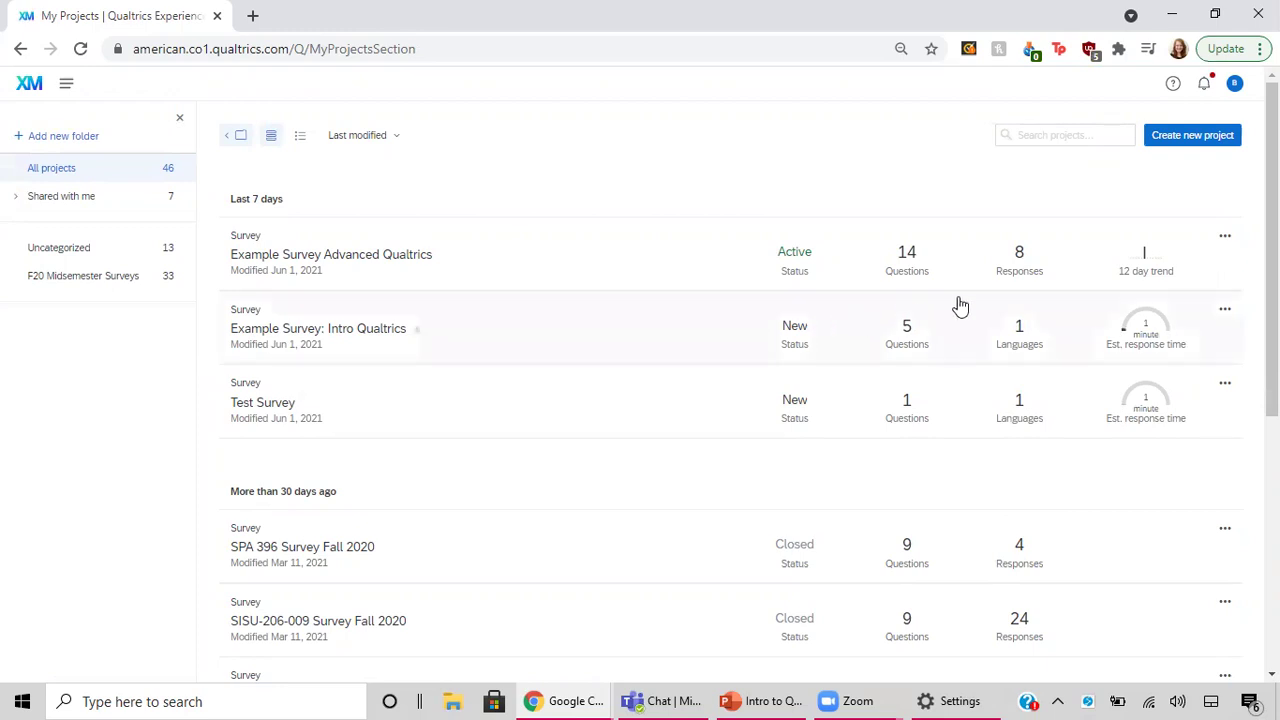
Create a new project and pick the Survey card under Projects from scratch.
click(1226, 140)
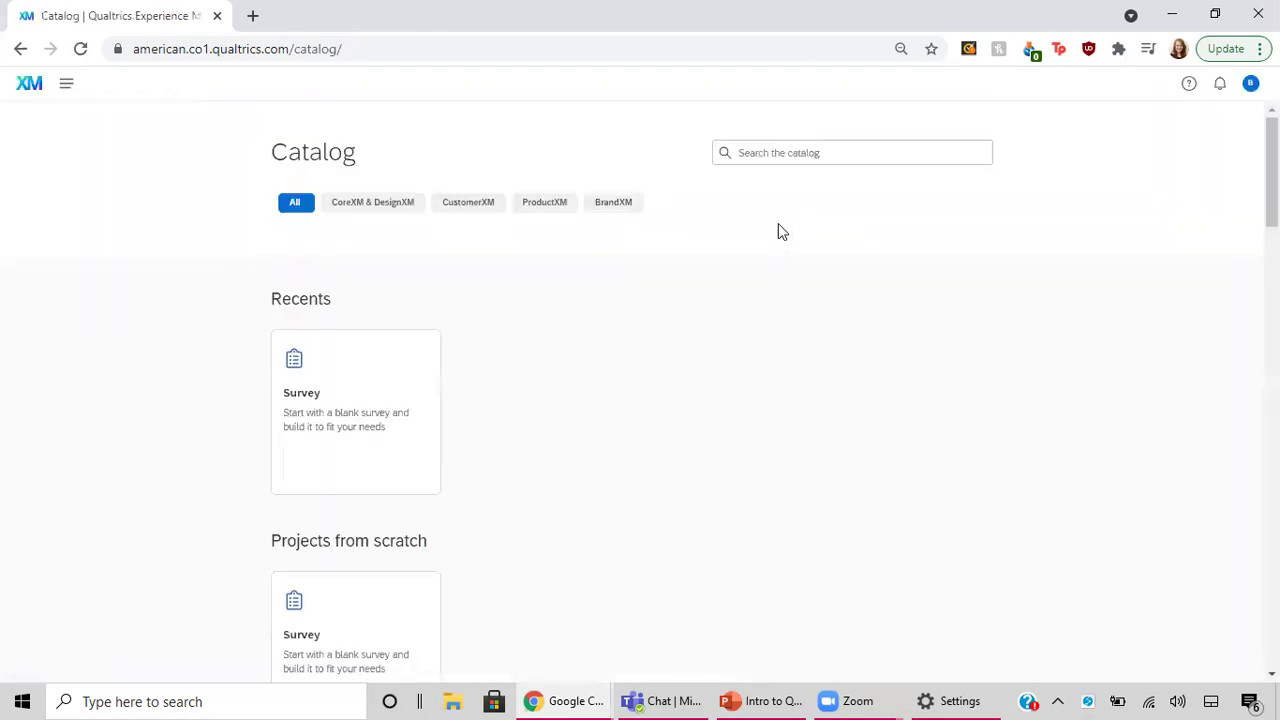
scroll(668, 476, down, 5)
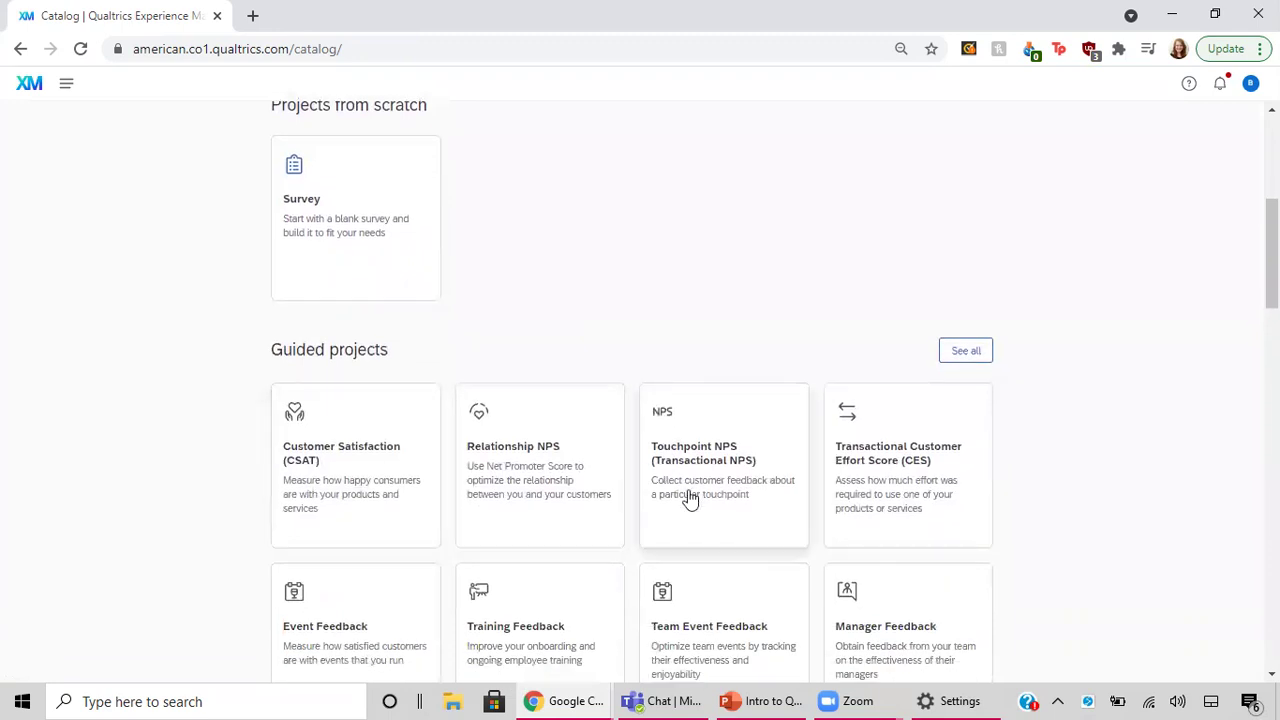
scroll(633, 358, up, 2)
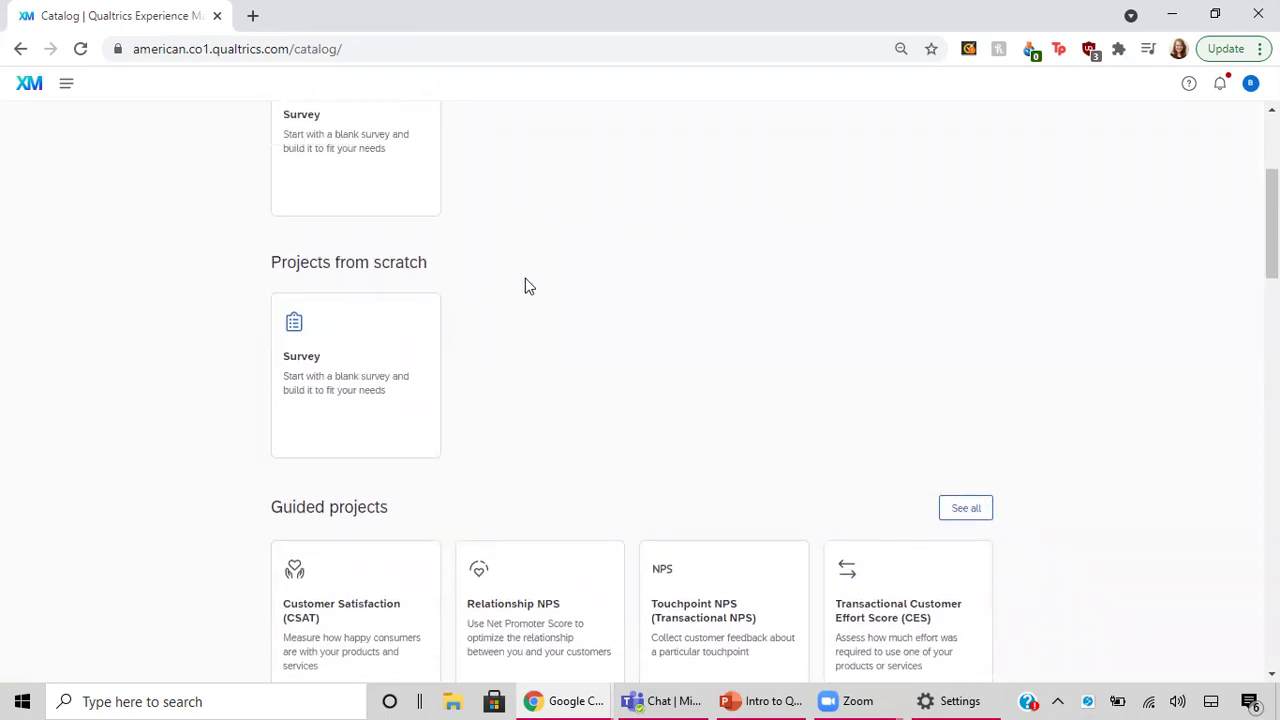
scroll(529, 287, down, 10)
scroll(528, 287, down, 7)
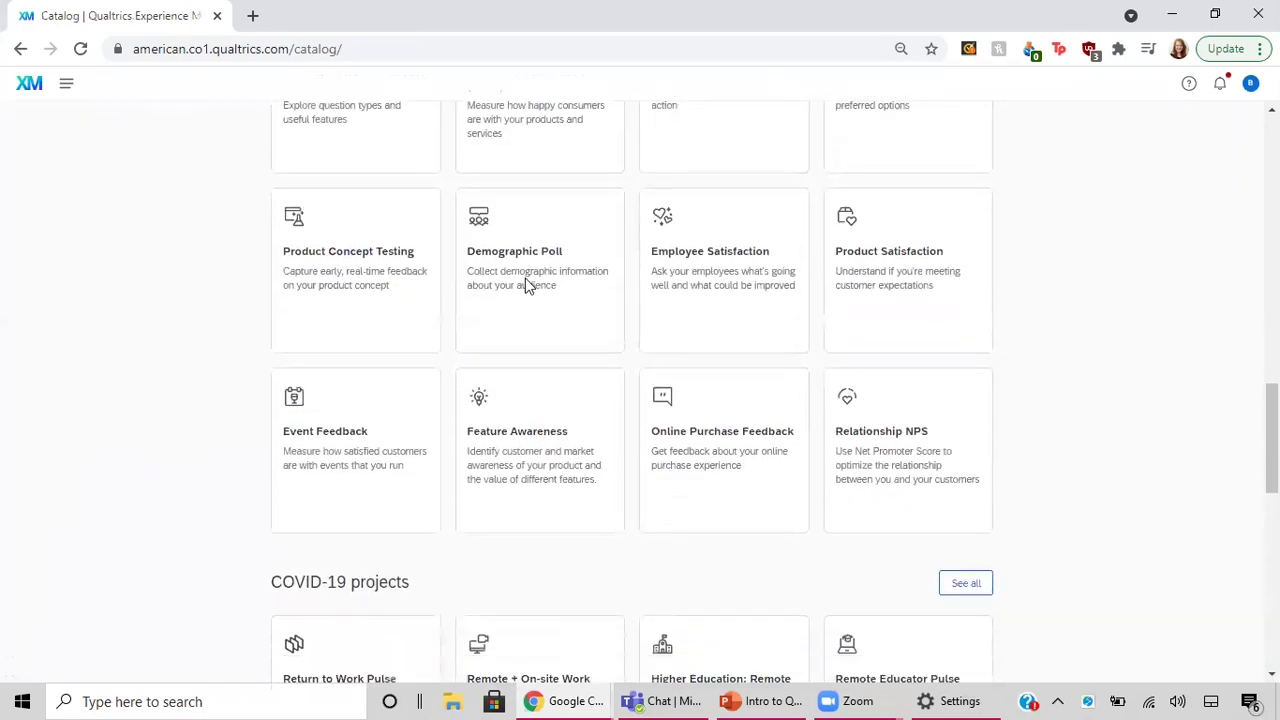
scroll(528, 287, down, 4)
scroll(528, 287, up, 20)
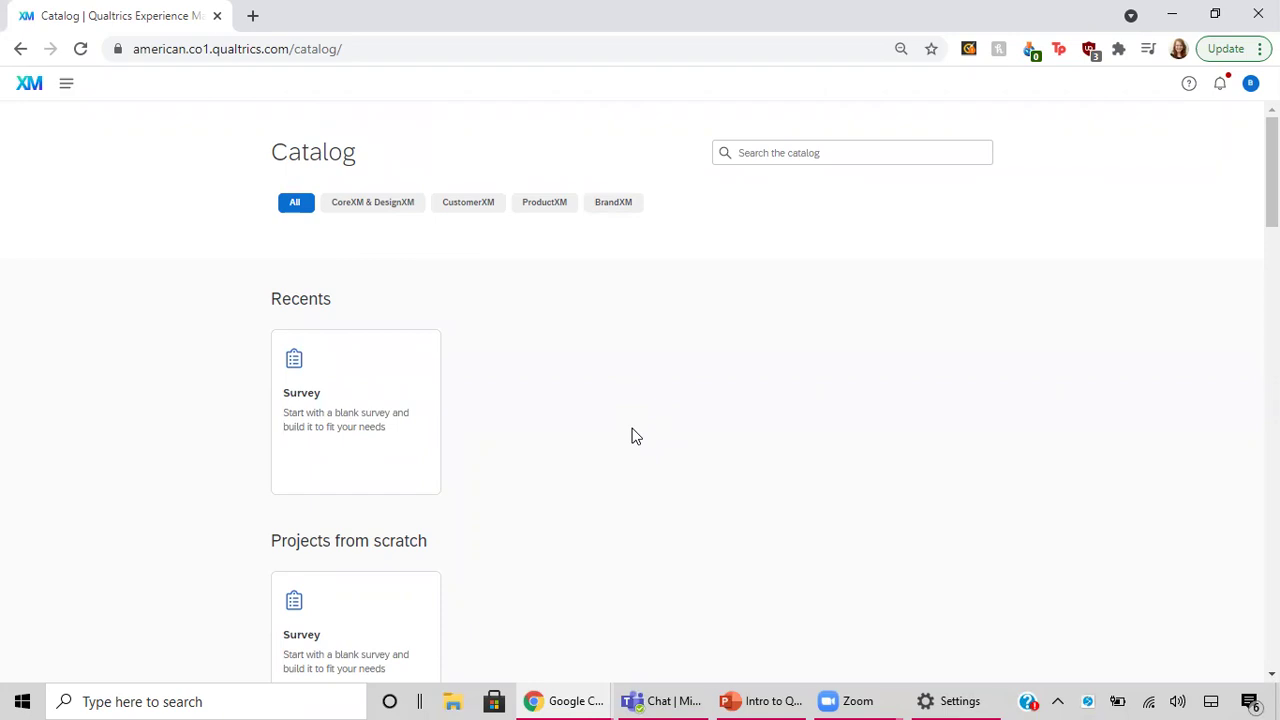
scroll(473, 515, down, 2)
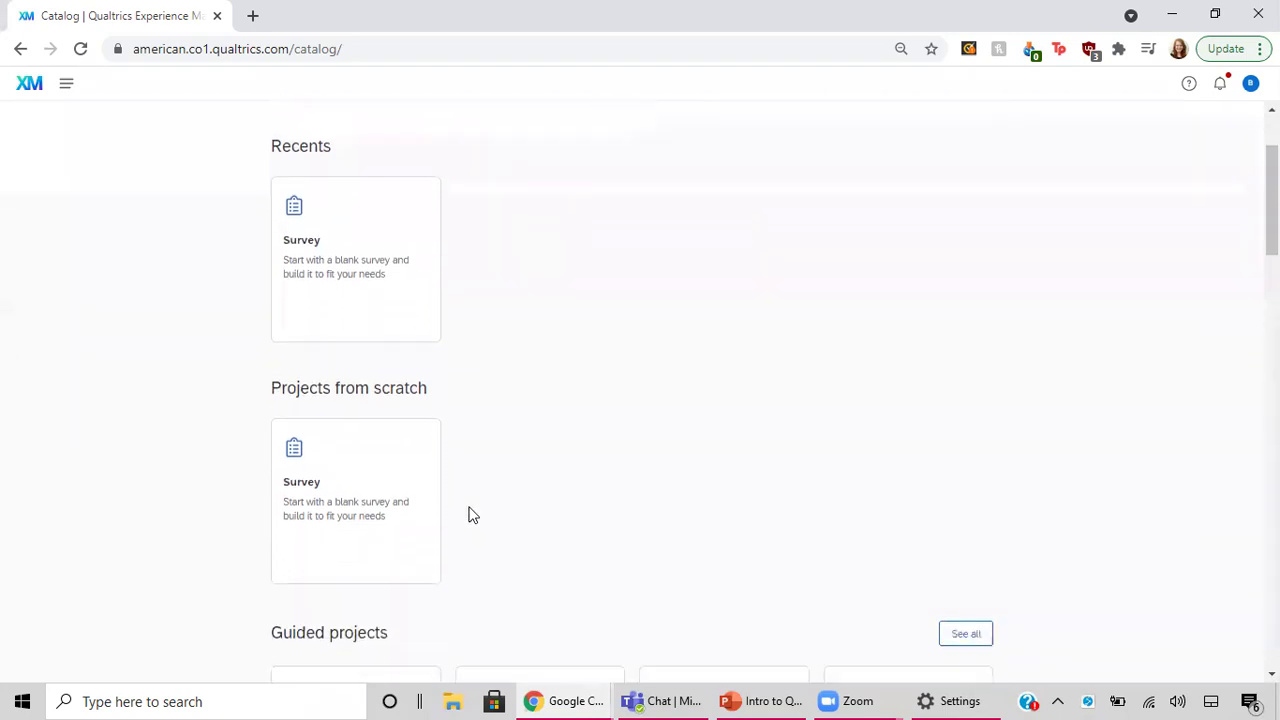
click(357, 430)
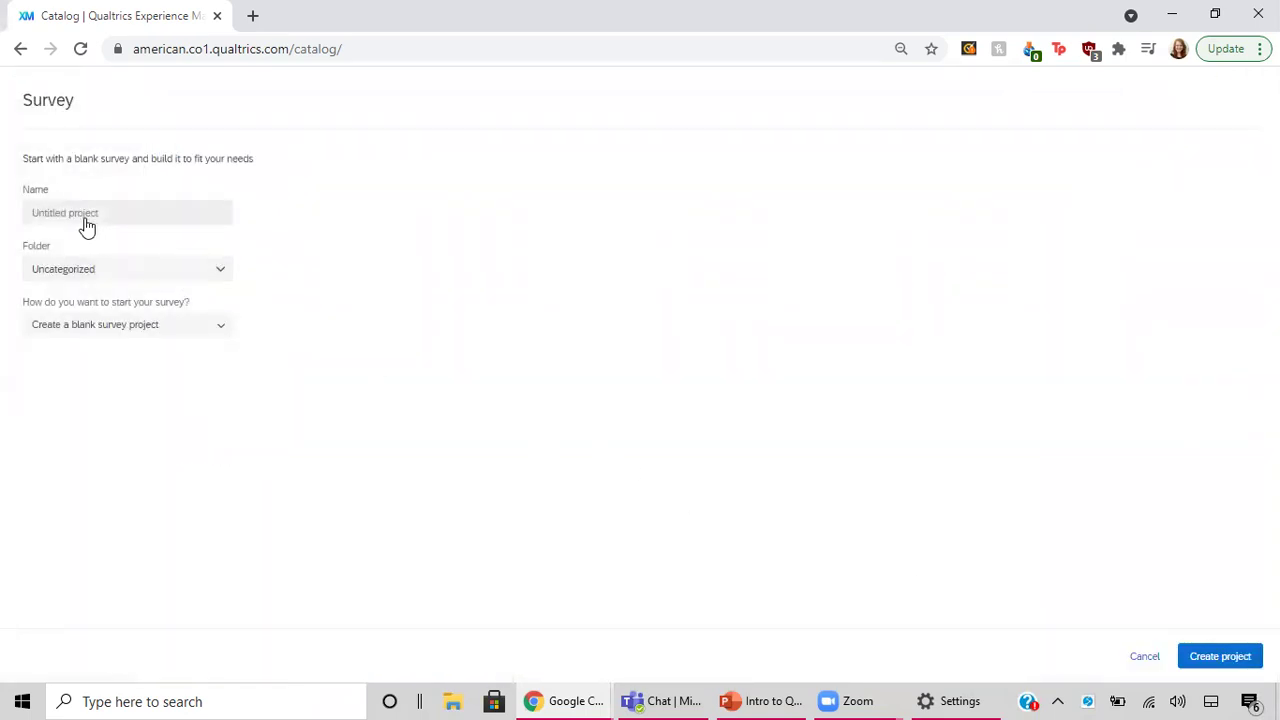
Name the project 'test project', keep folder Uncategorized and blank-survey start, then create it.
click(86, 217)
text(test project)
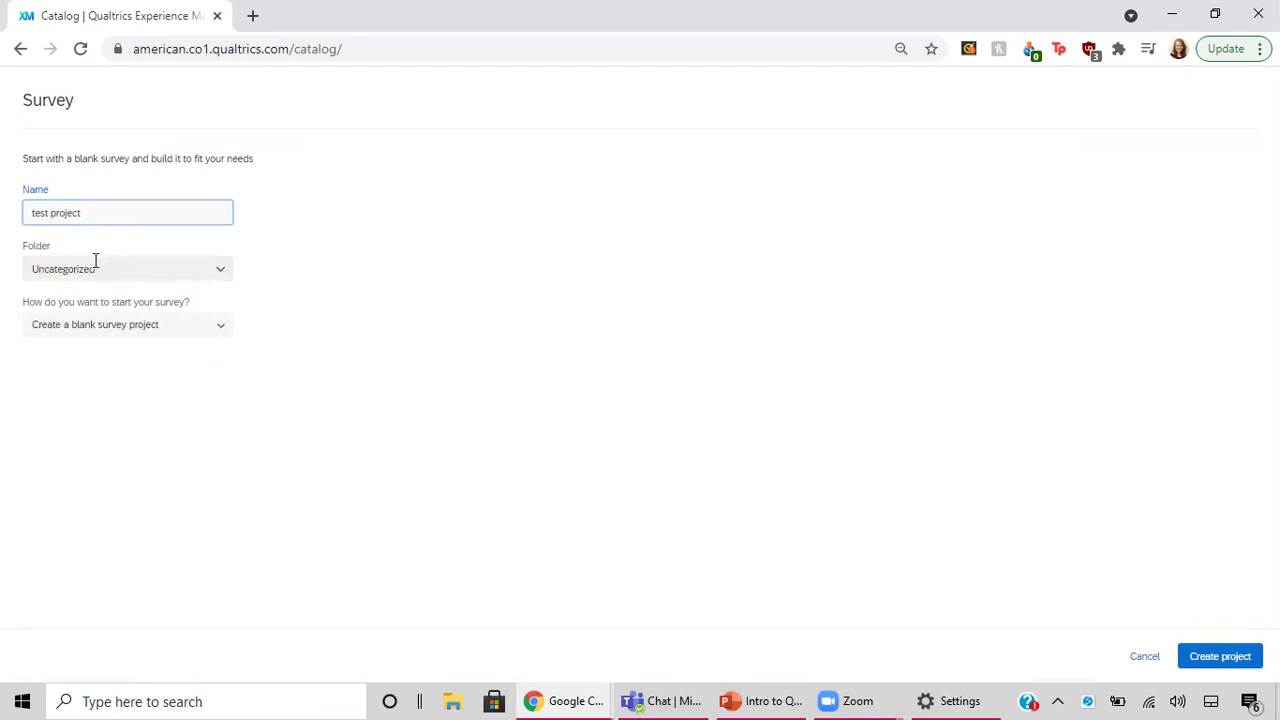
click(96, 264)
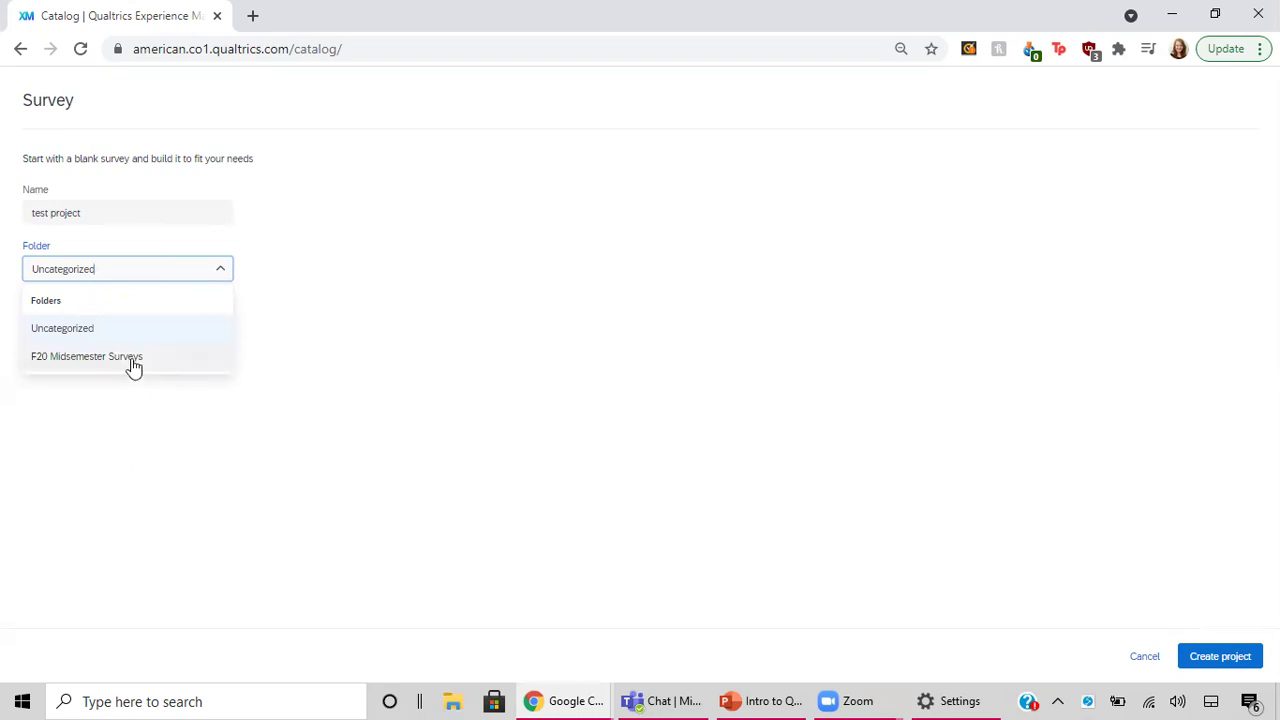
click(93, 524)
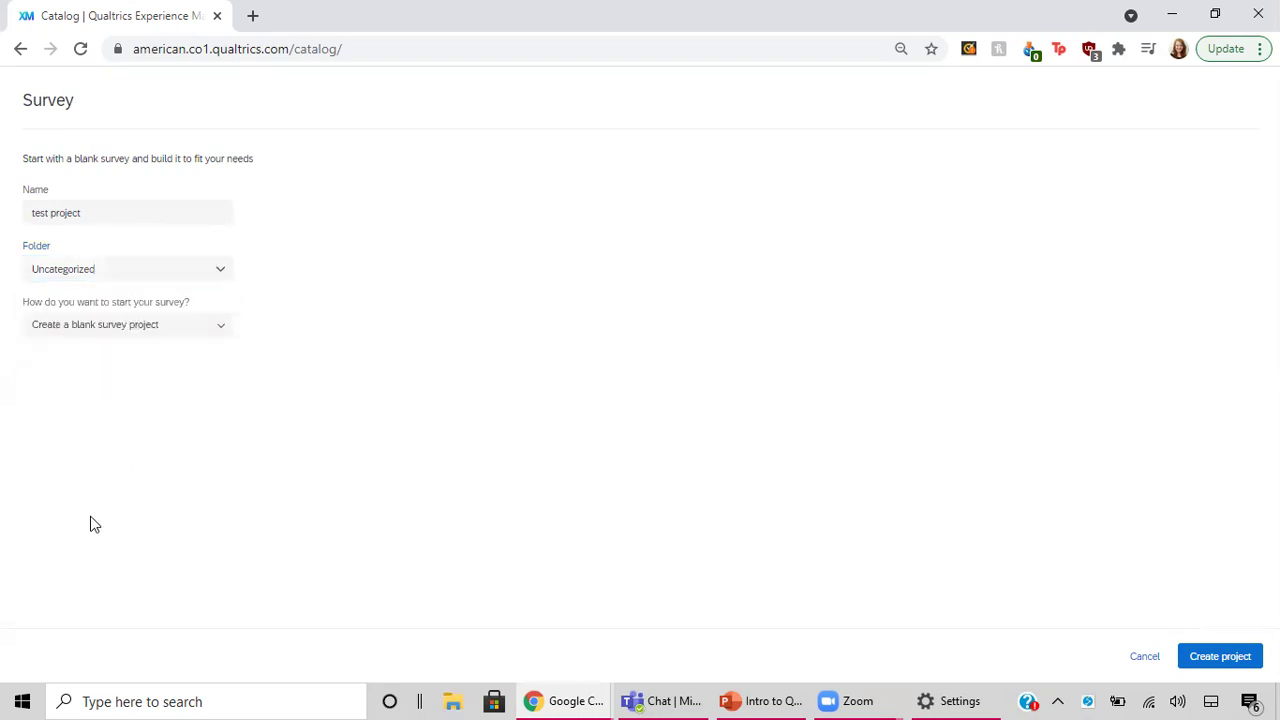
click(122, 334)
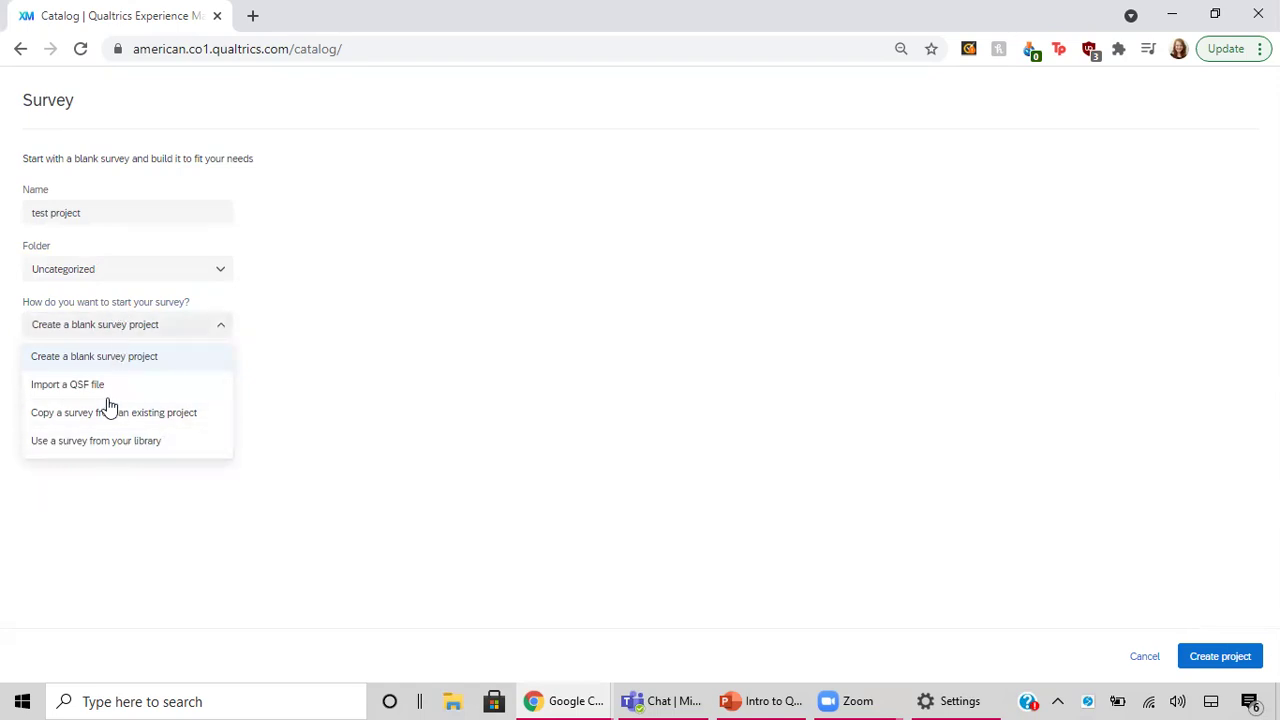
click(100, 488)
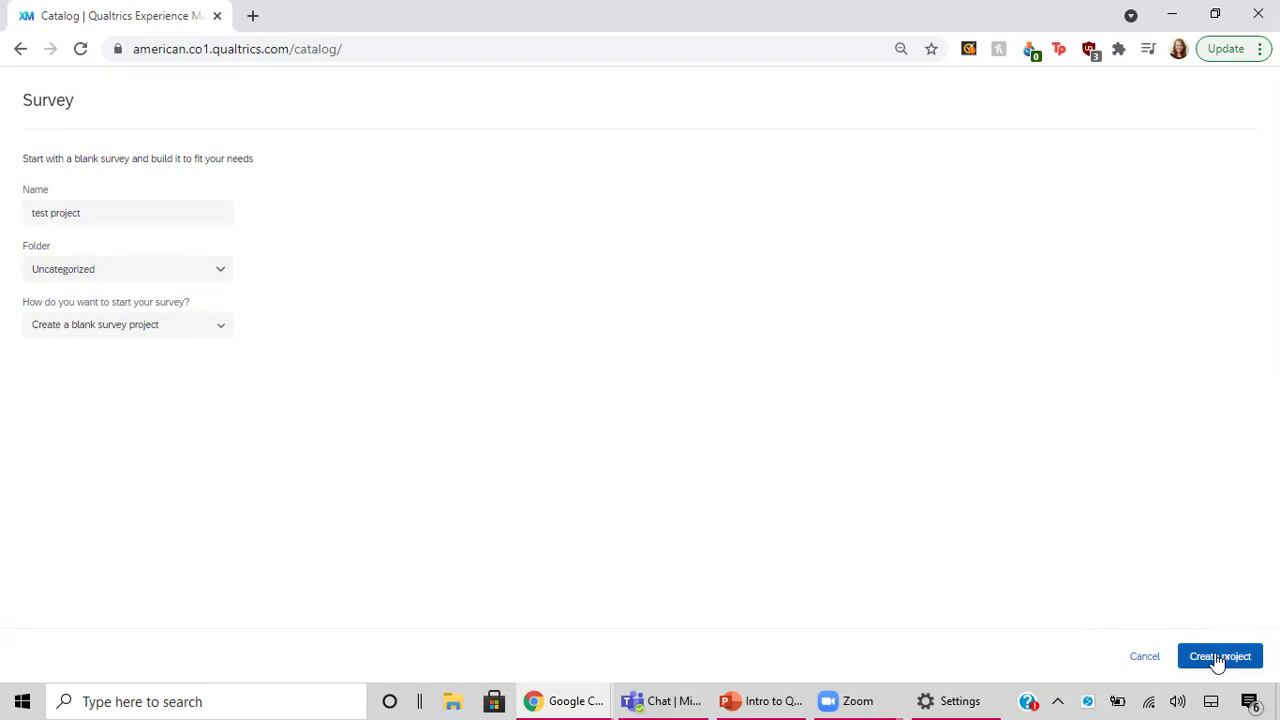
click(1207, 655)
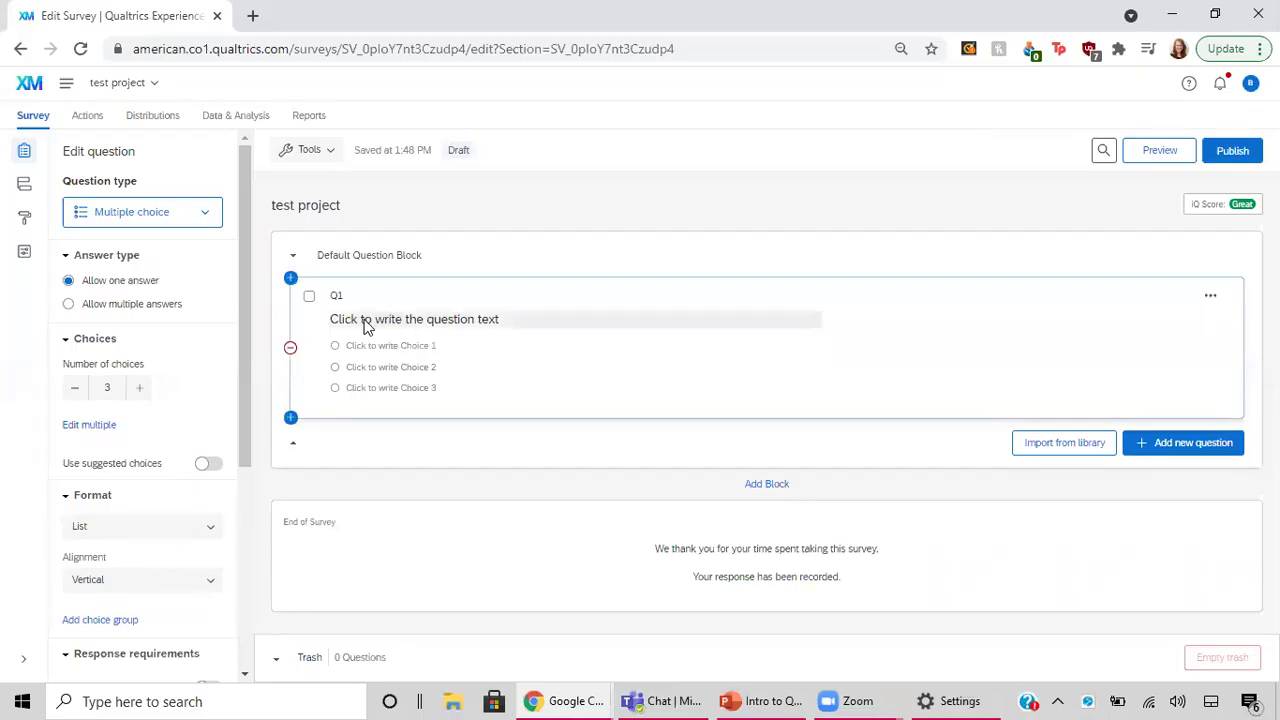
Select Q1's question text and first choice for editing, then show the question-type list.
click(385, 325)
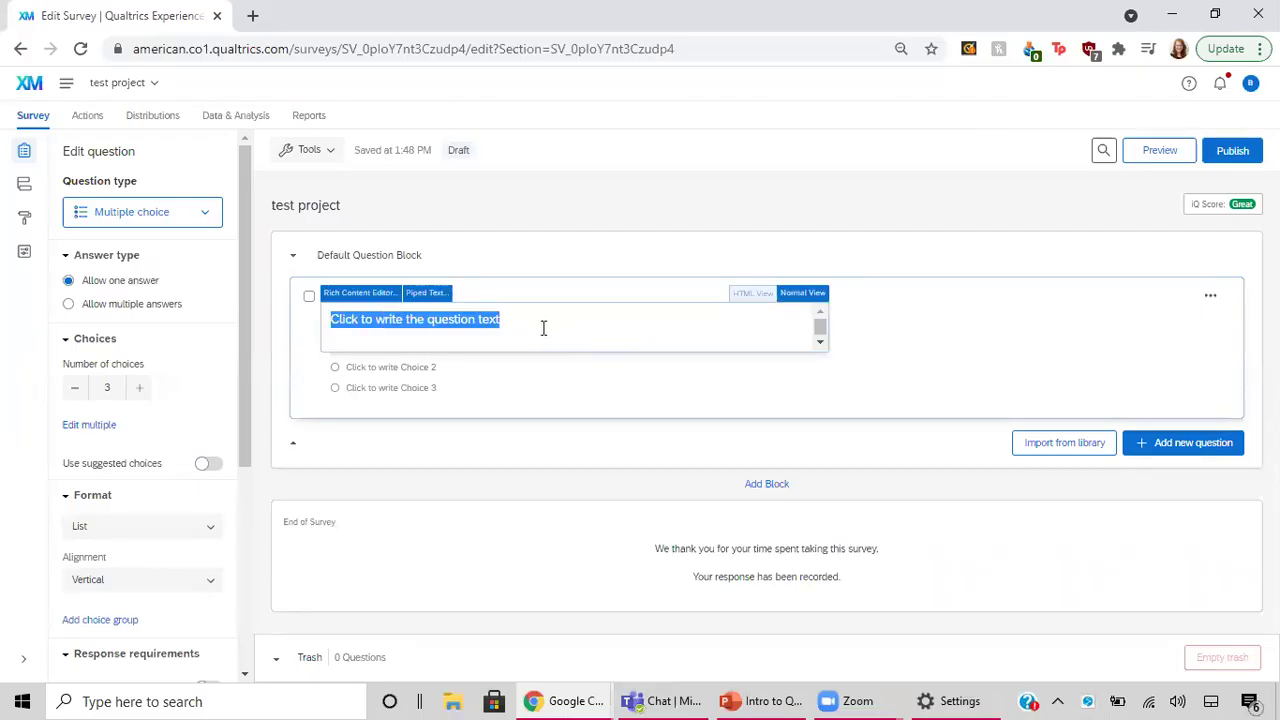
click(405, 373)
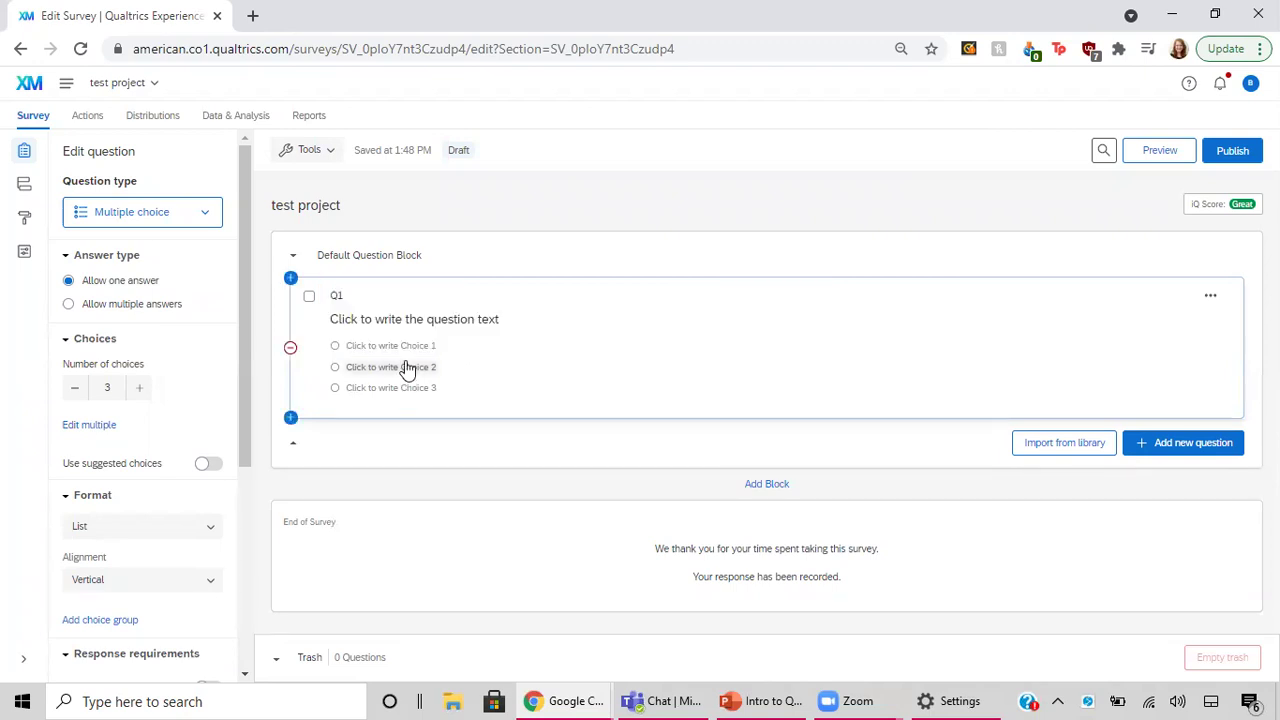
click(406, 350)
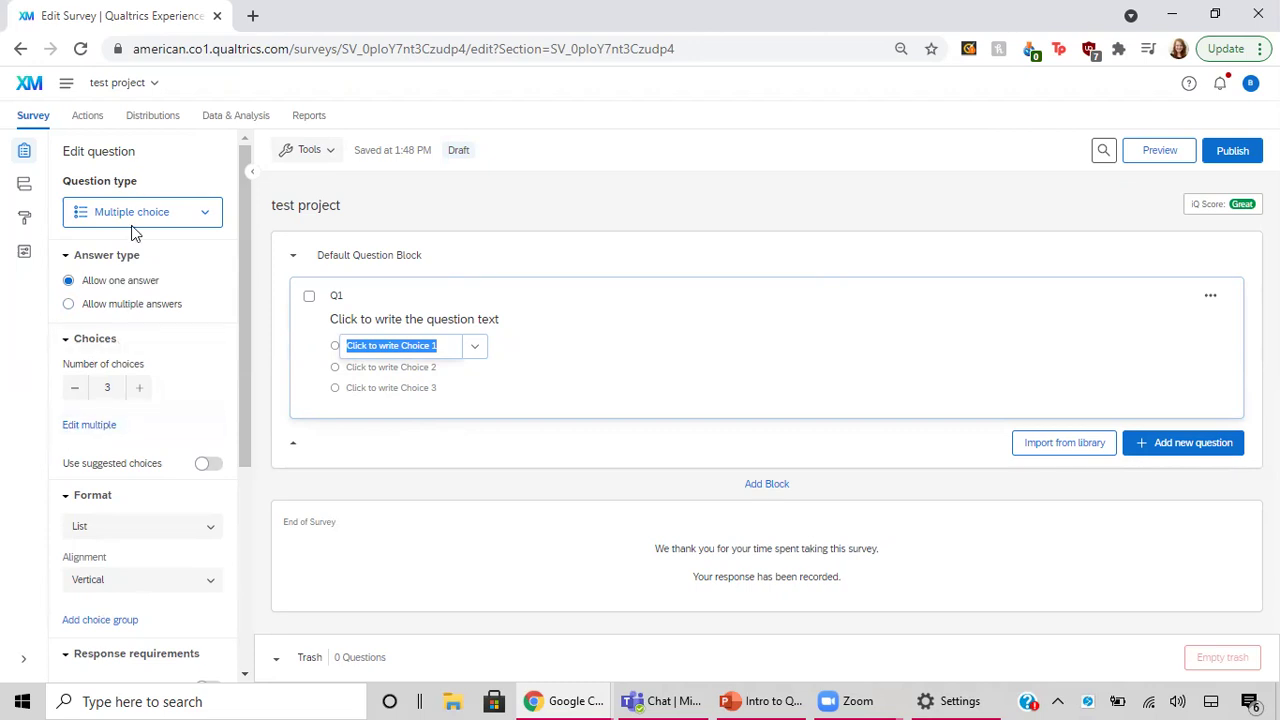
click(206, 216)
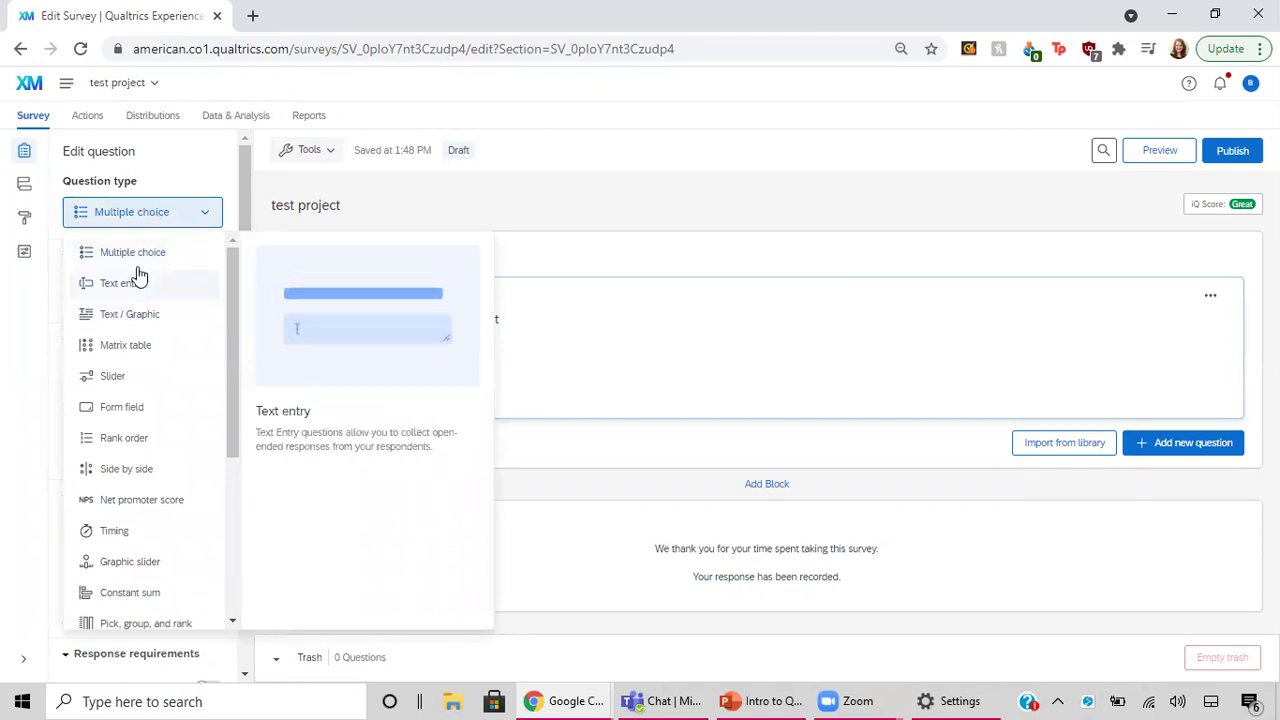
Close the question-type list, keeping Q1 as Multiple choice.
scroll(118, 507, down, 3)
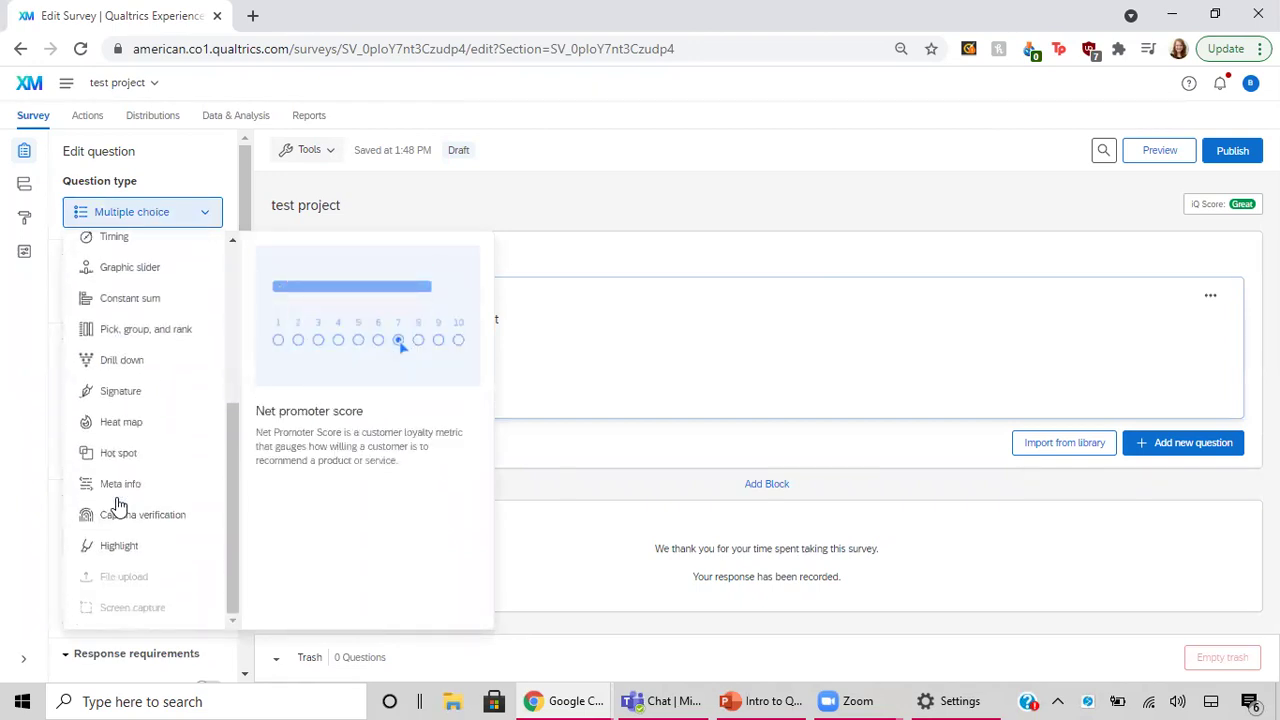
scroll(118, 507, up, 3)
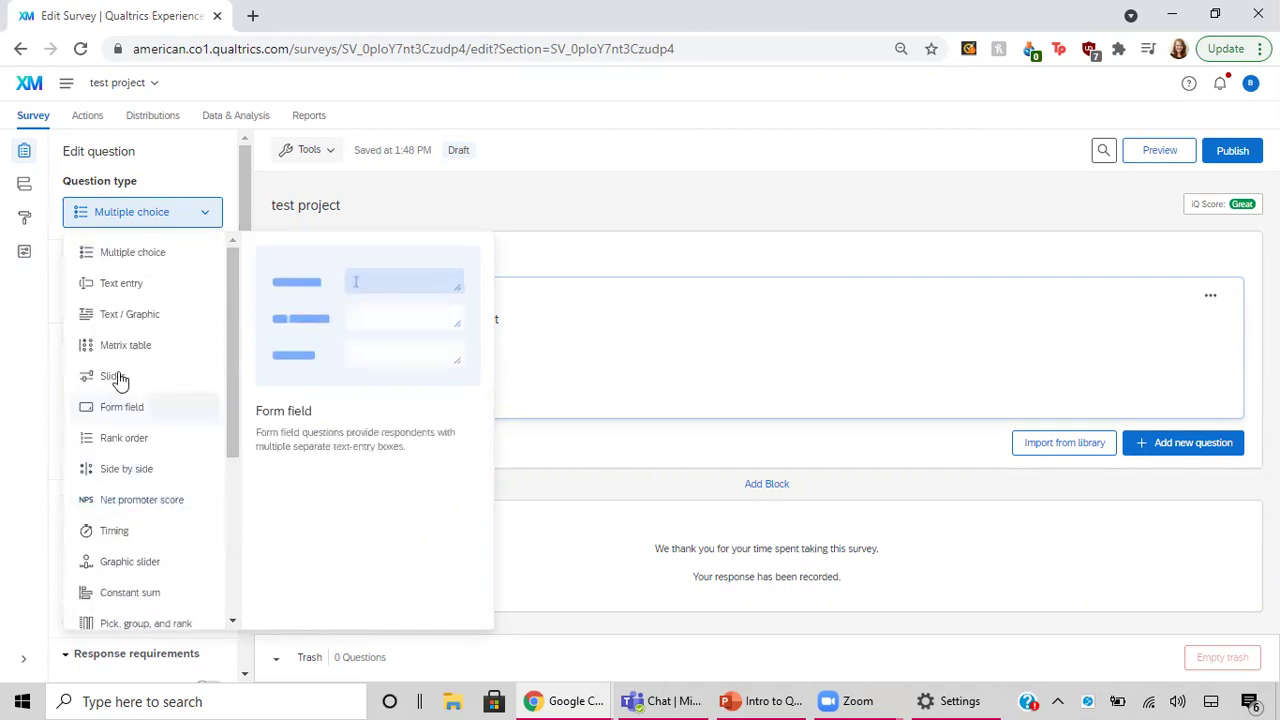
click(205, 218)
click(204, 218)
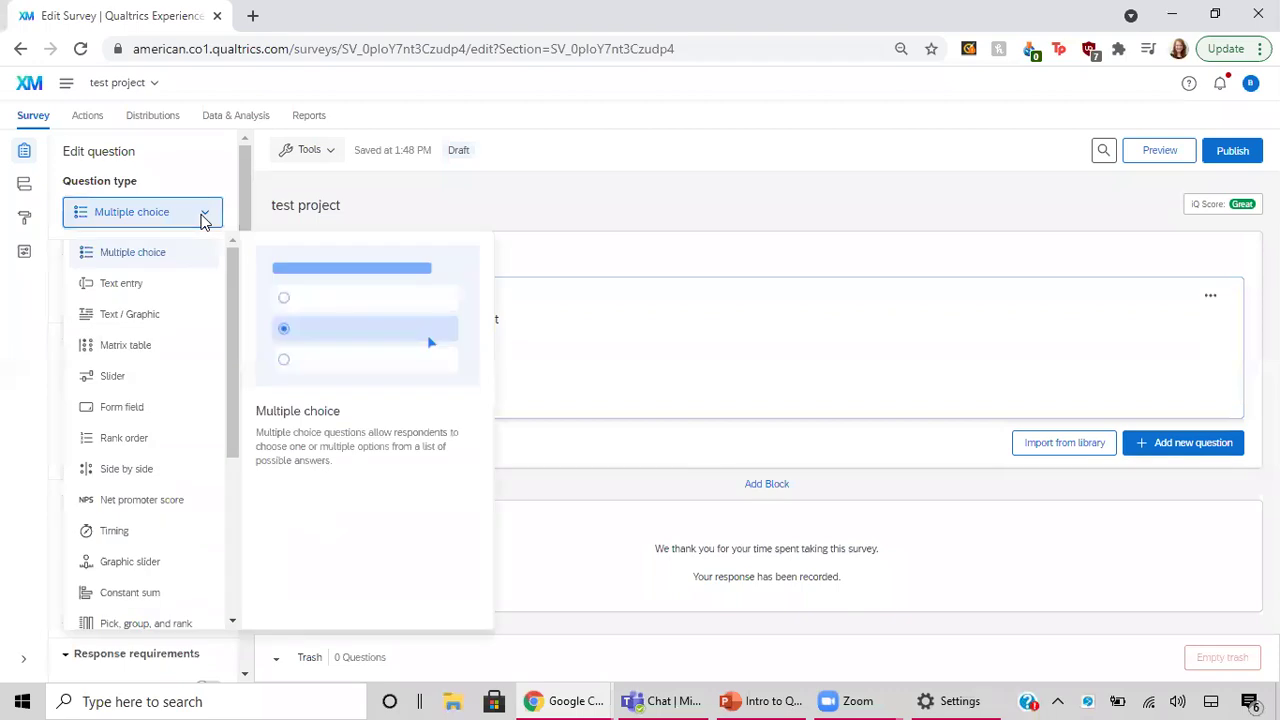
click(206, 213)
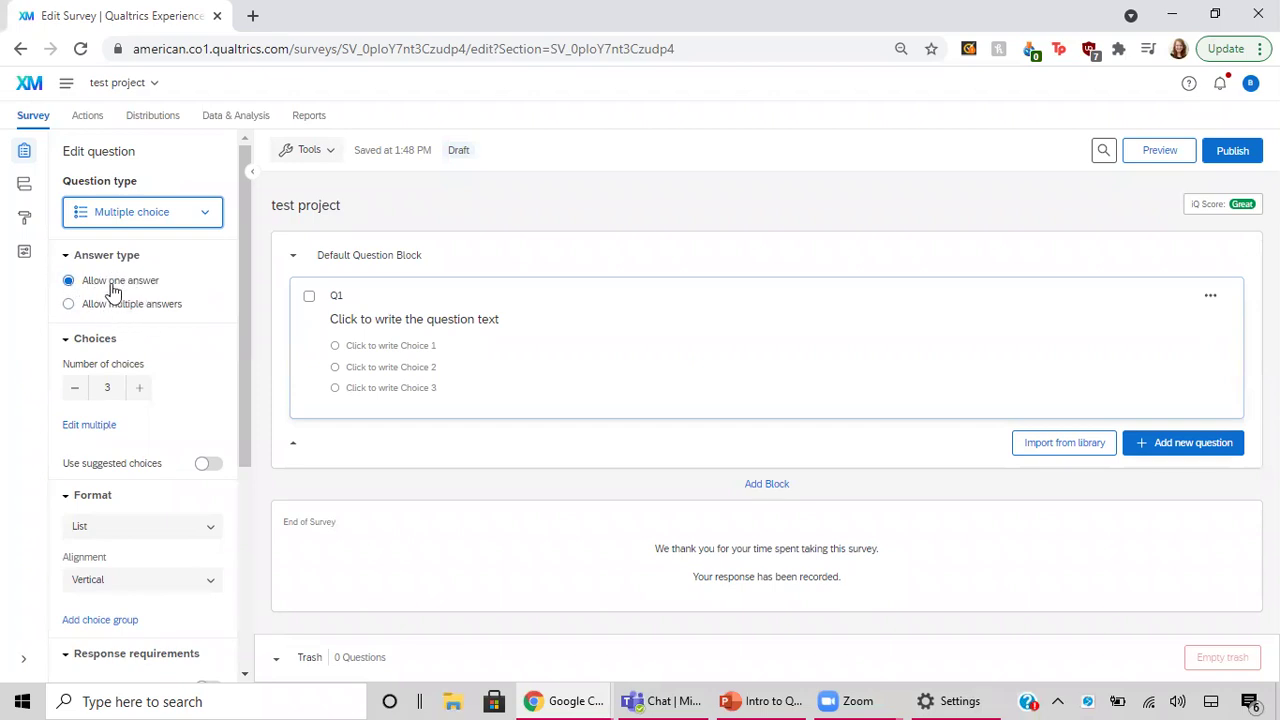
Set Q1's number of choices to 4 using the minus and plus buttons.
click(77, 388)
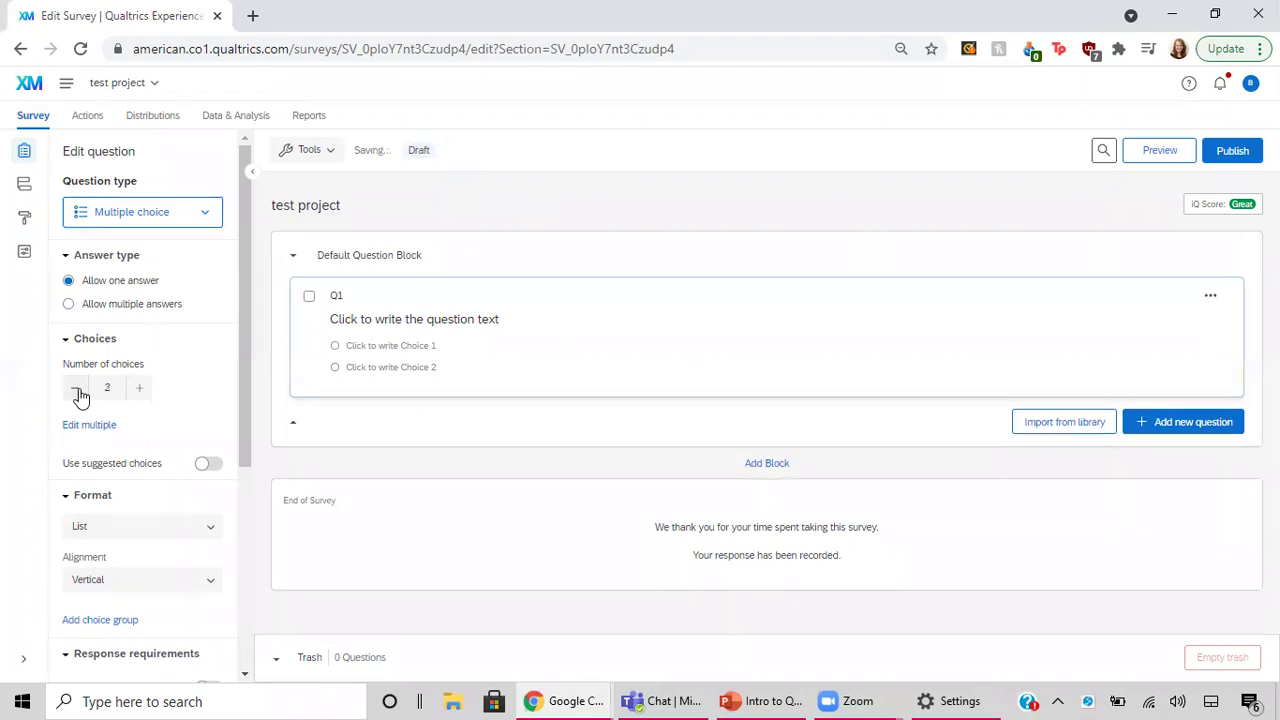
click(140, 390)
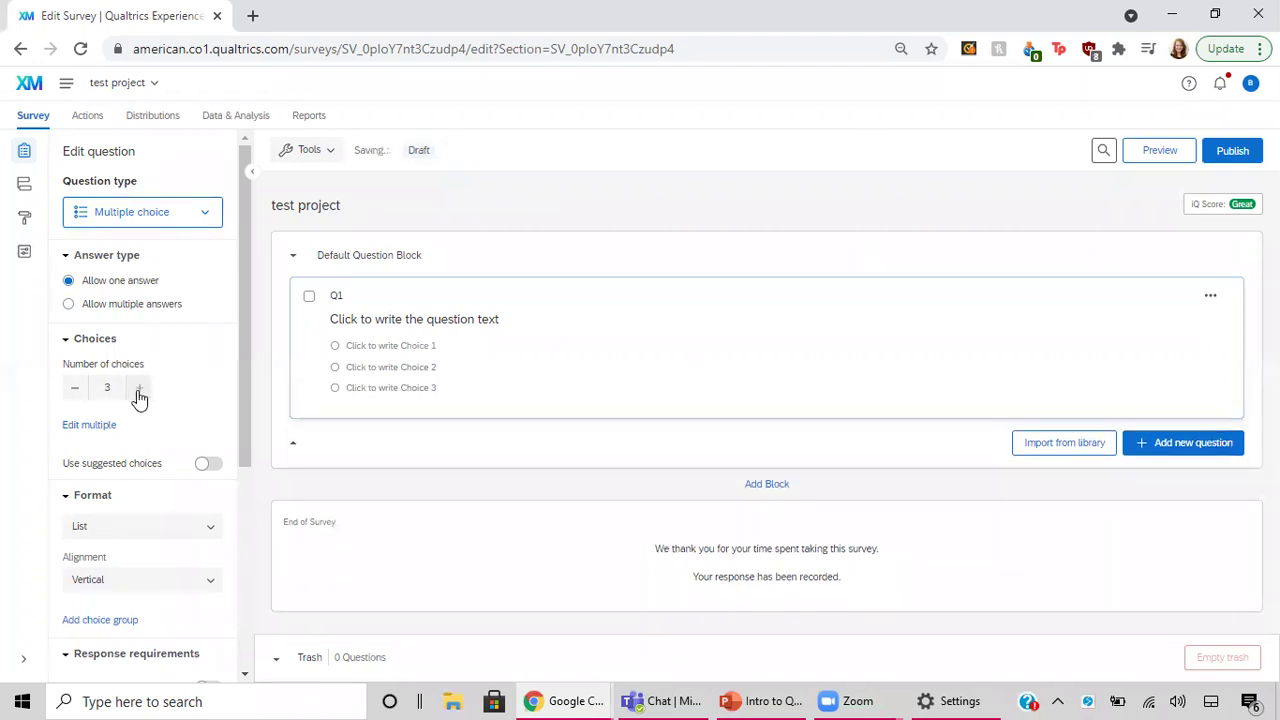
click(140, 390)
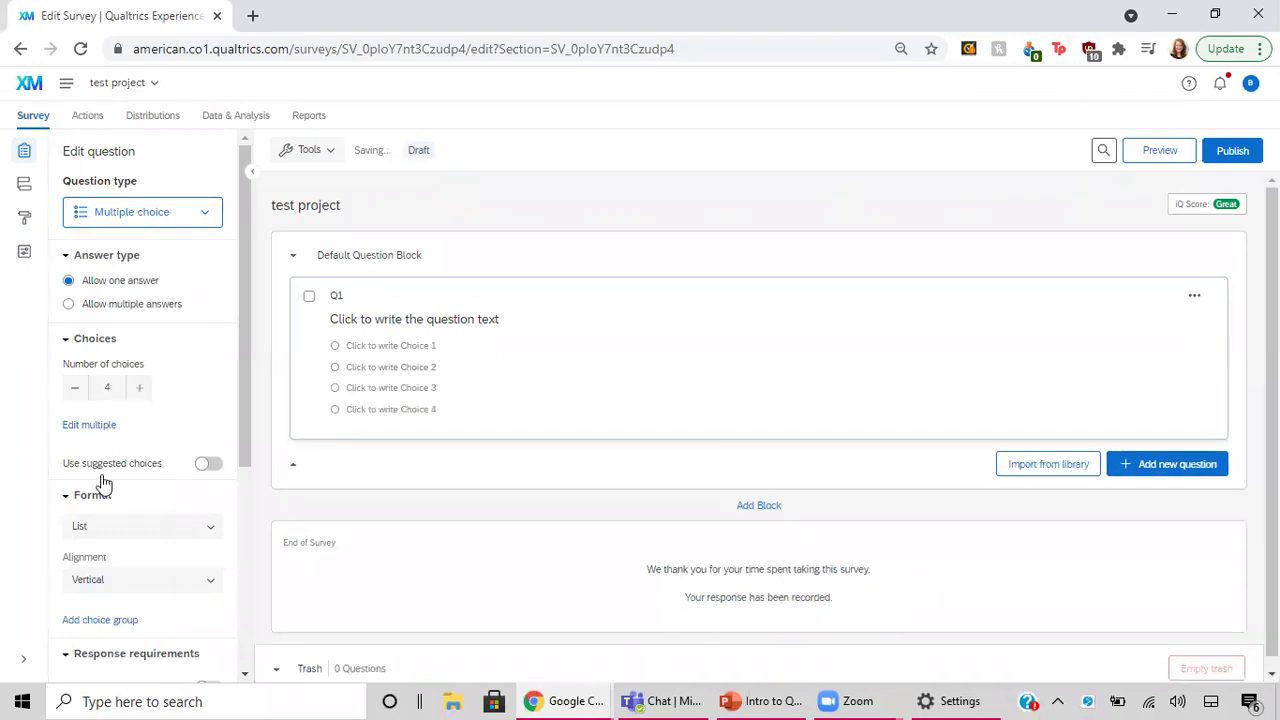
scroll(101, 485, down, 1)
scroll(101, 485, down, 3)
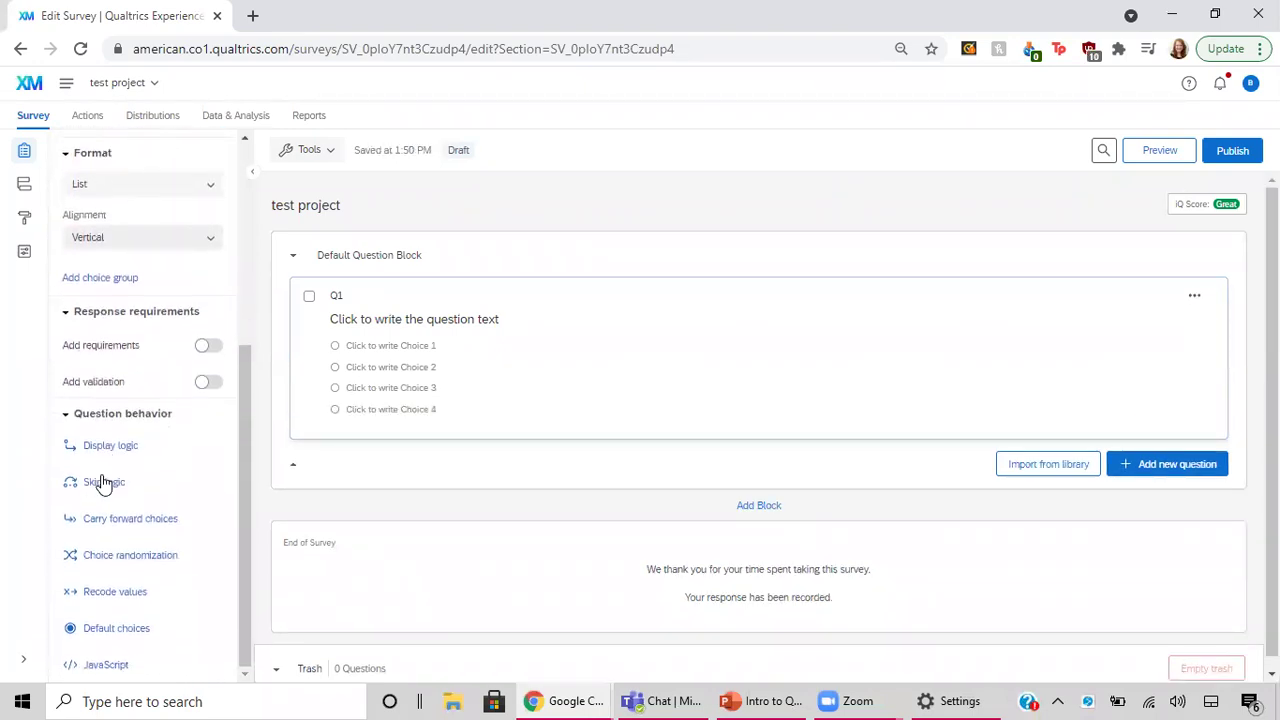
scroll(101, 485, up, 4)
scroll(104, 485, down, 3)
scroll(104, 485, up, 3)
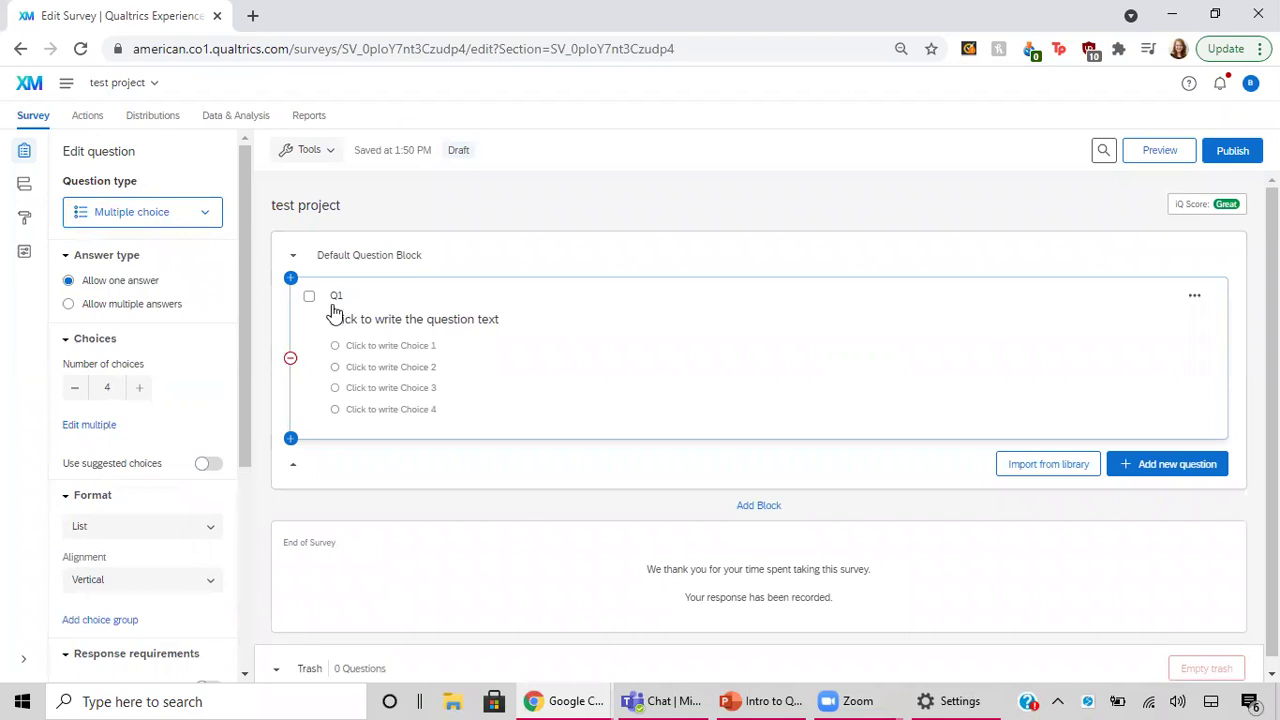
Add a multiple-choice Q2 with three placeholder choices below Q1.
click(1174, 474)
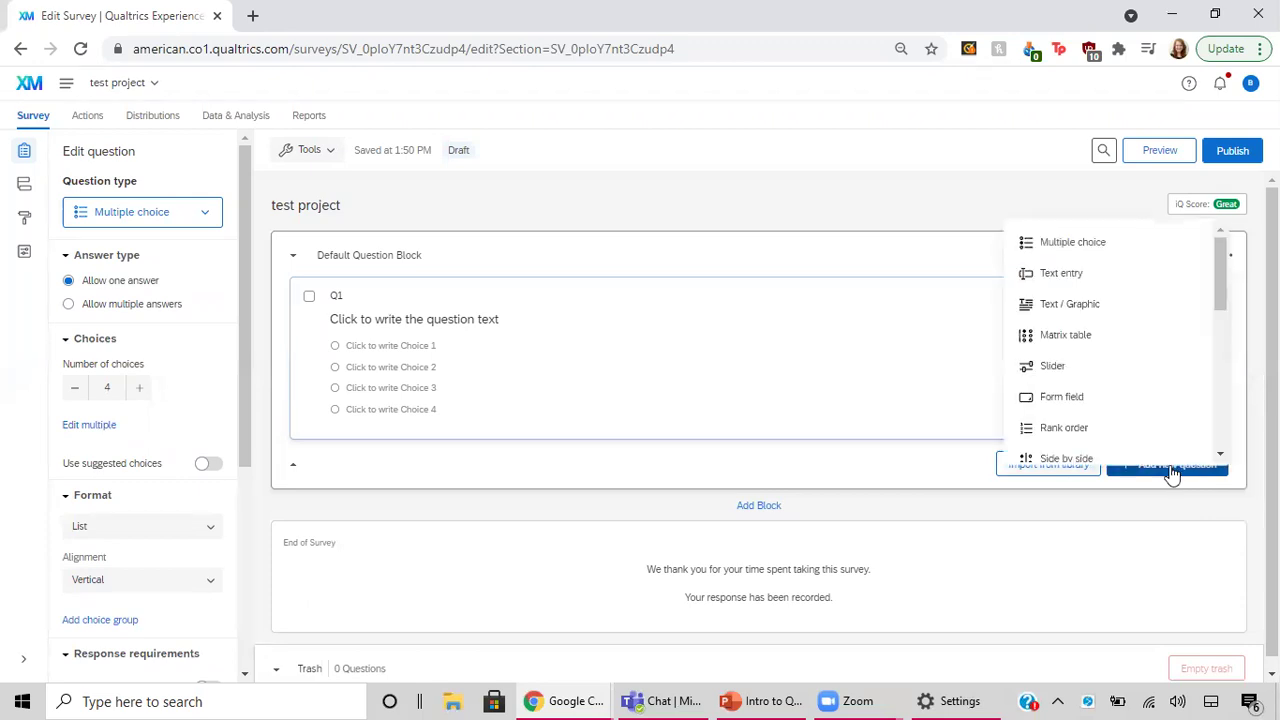
scroll(1106, 328, down, 1)
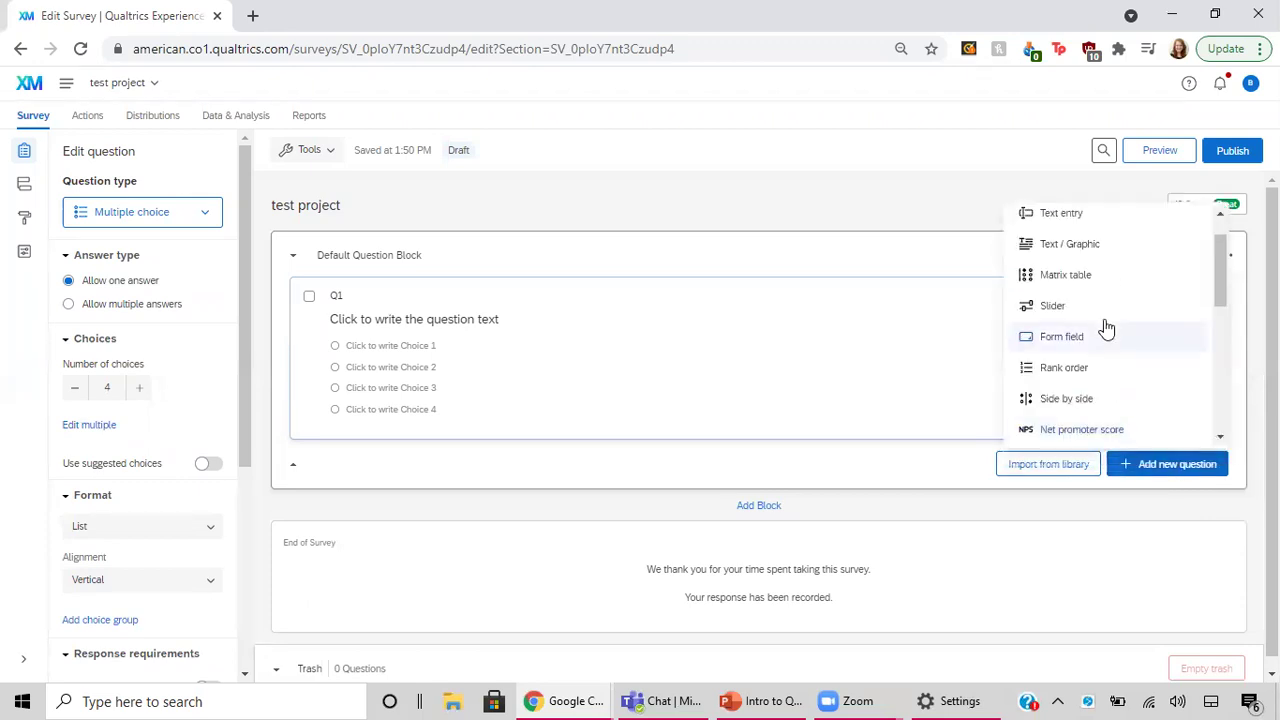
scroll(1077, 417, down, 5)
scroll(1077, 414, up, 8)
click(1083, 228)
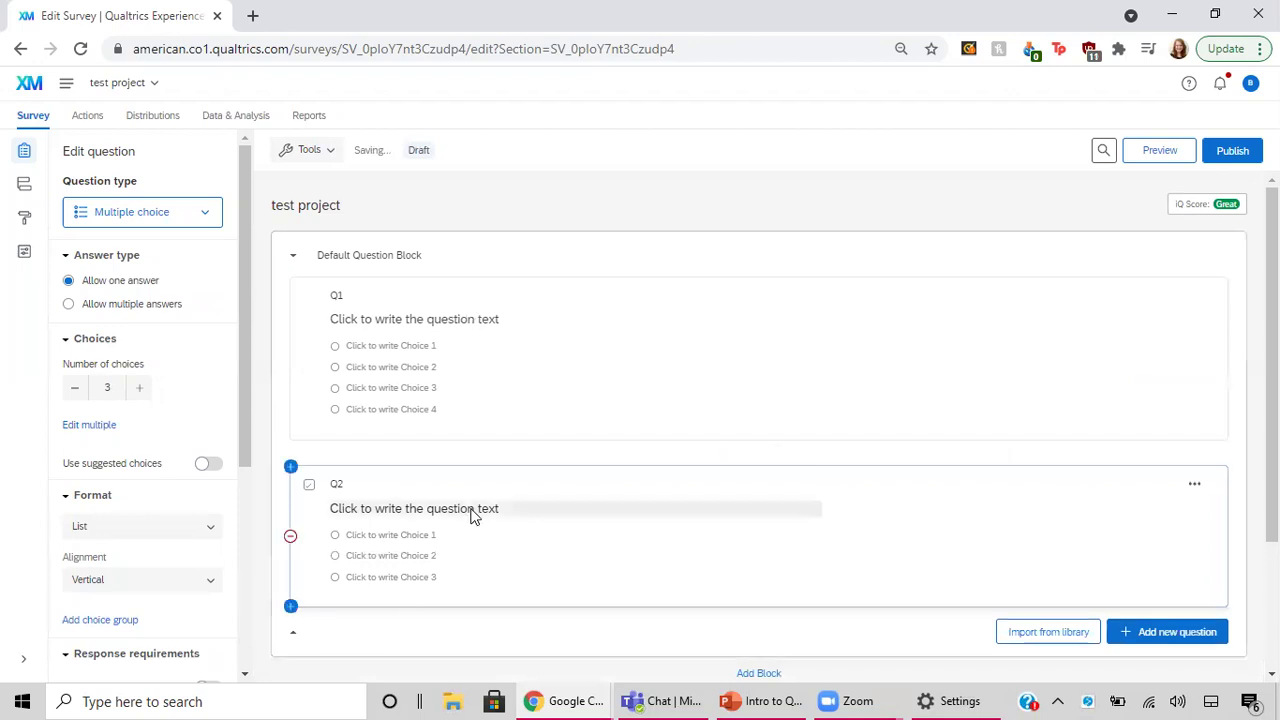
scroll(471, 514, down, 1)
scroll(471, 514, down, 2)
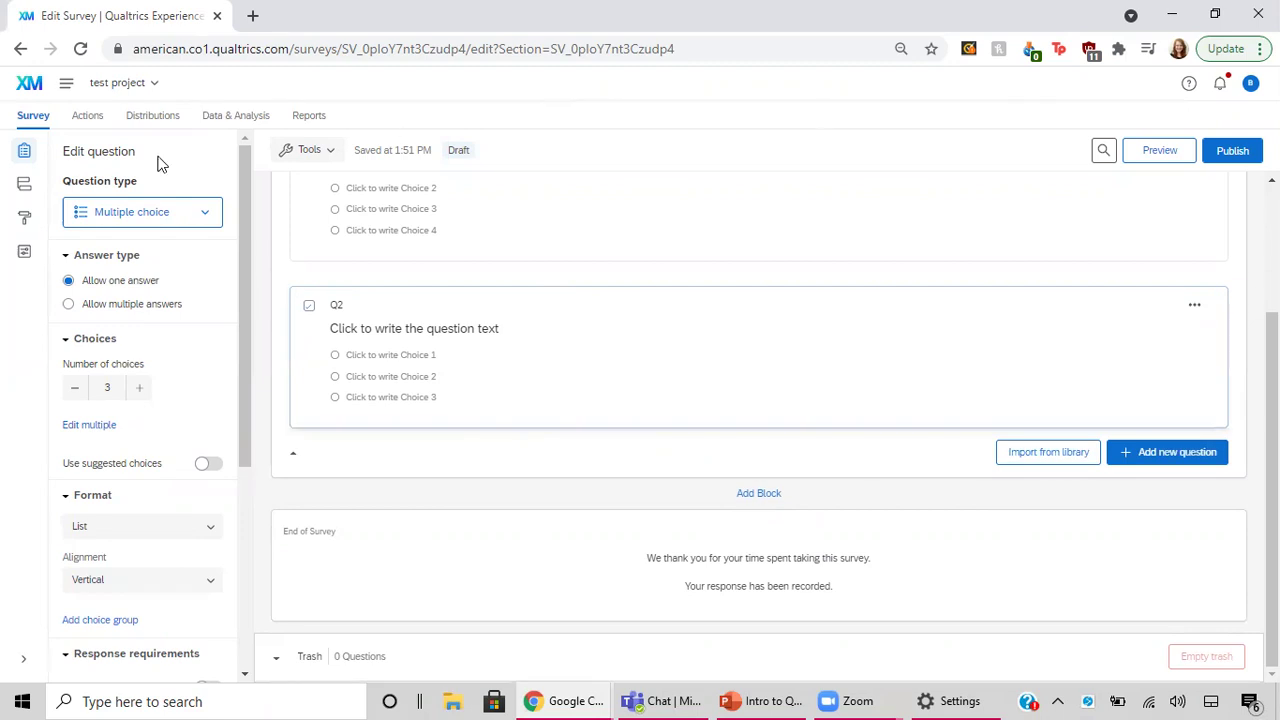
Return to My Projects and open the ... menu for Example Survey Advanced Qualtrics.
click(28, 86)
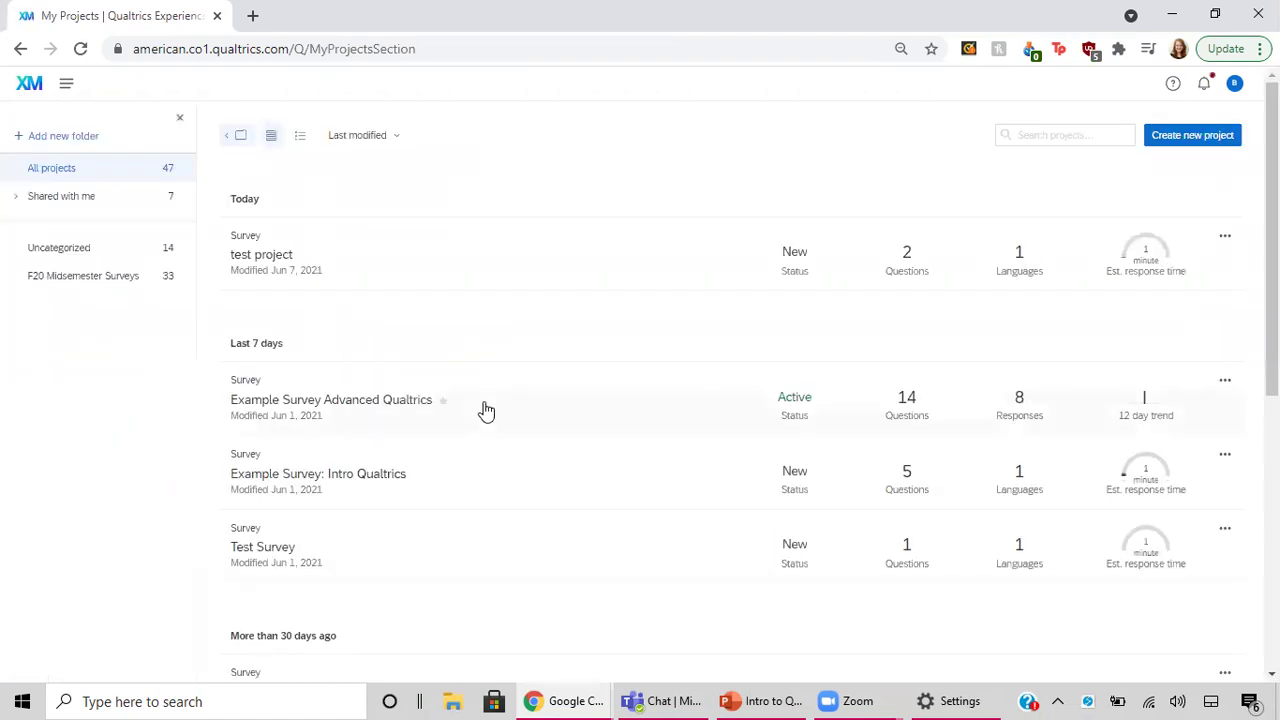
scroll(483, 409, down, 3)
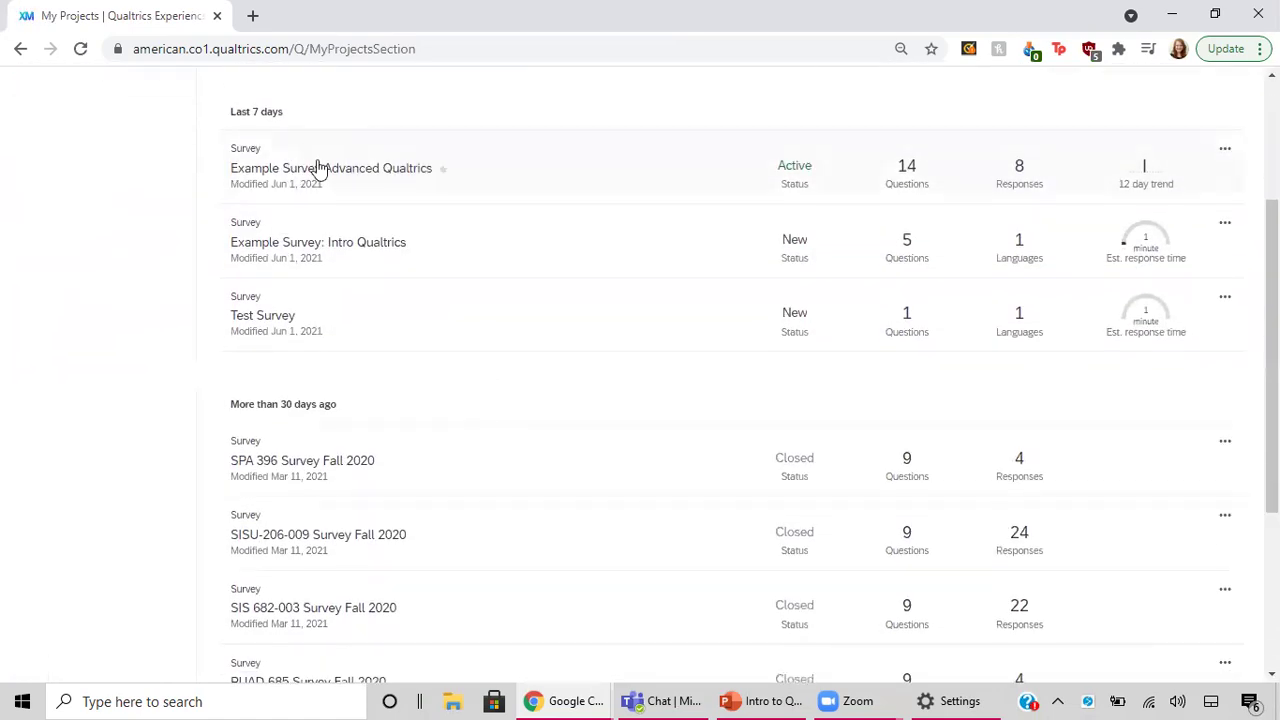
click(1225, 154)
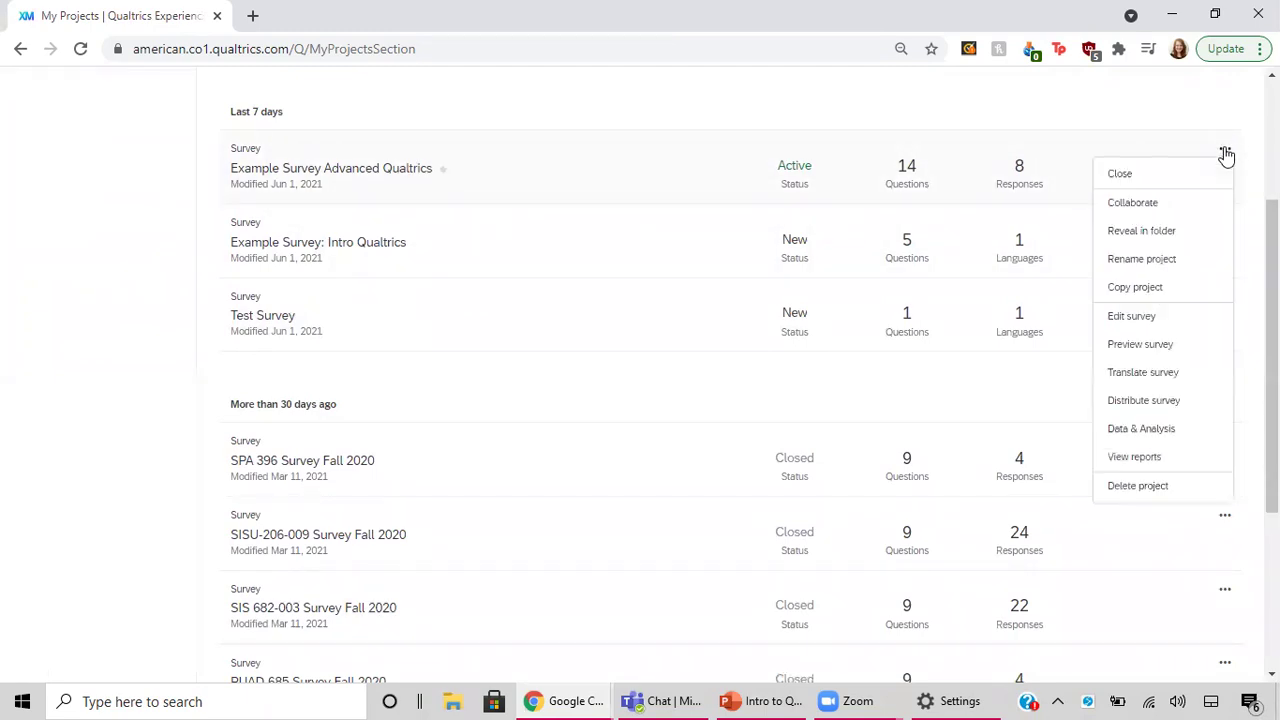
click(1176, 208)
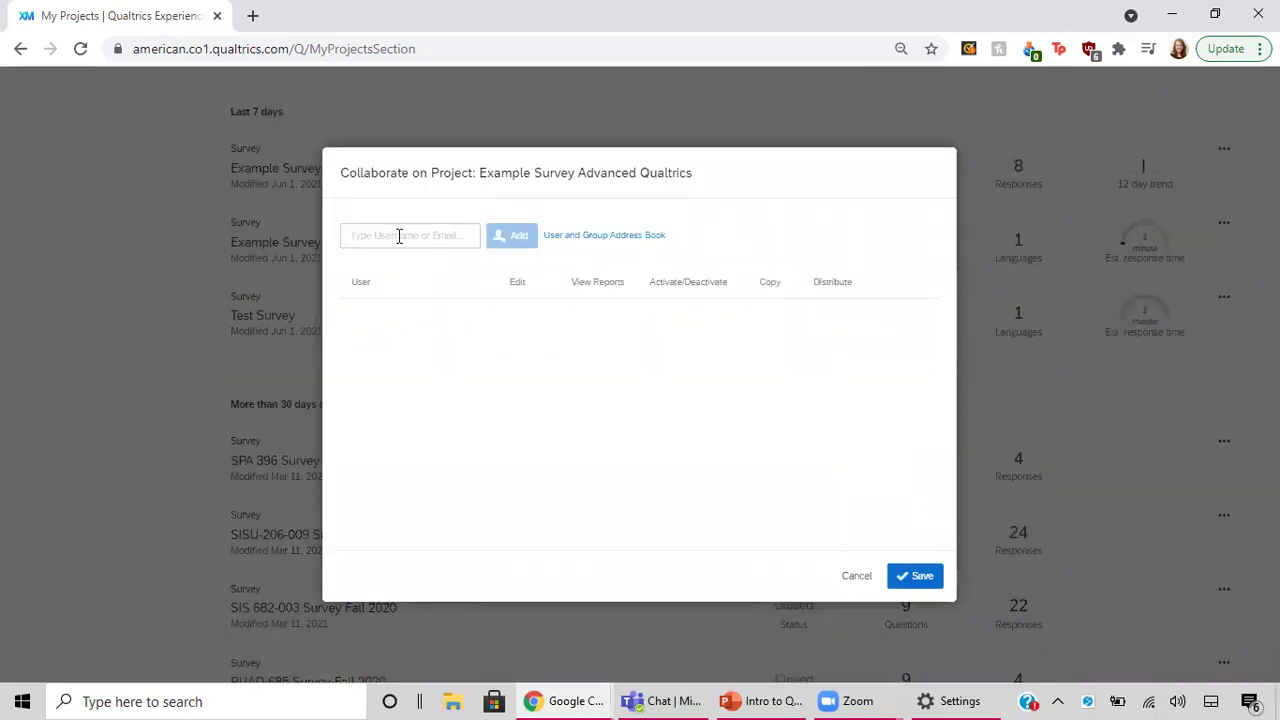
click(399, 236)
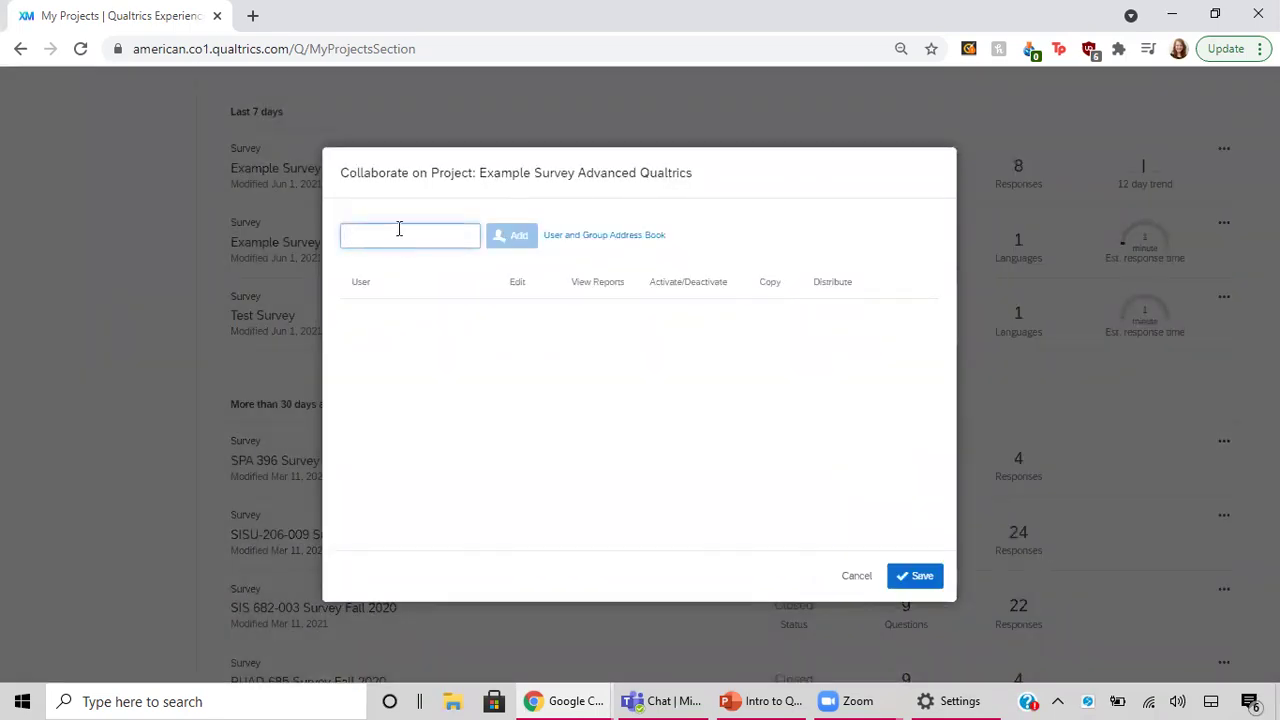
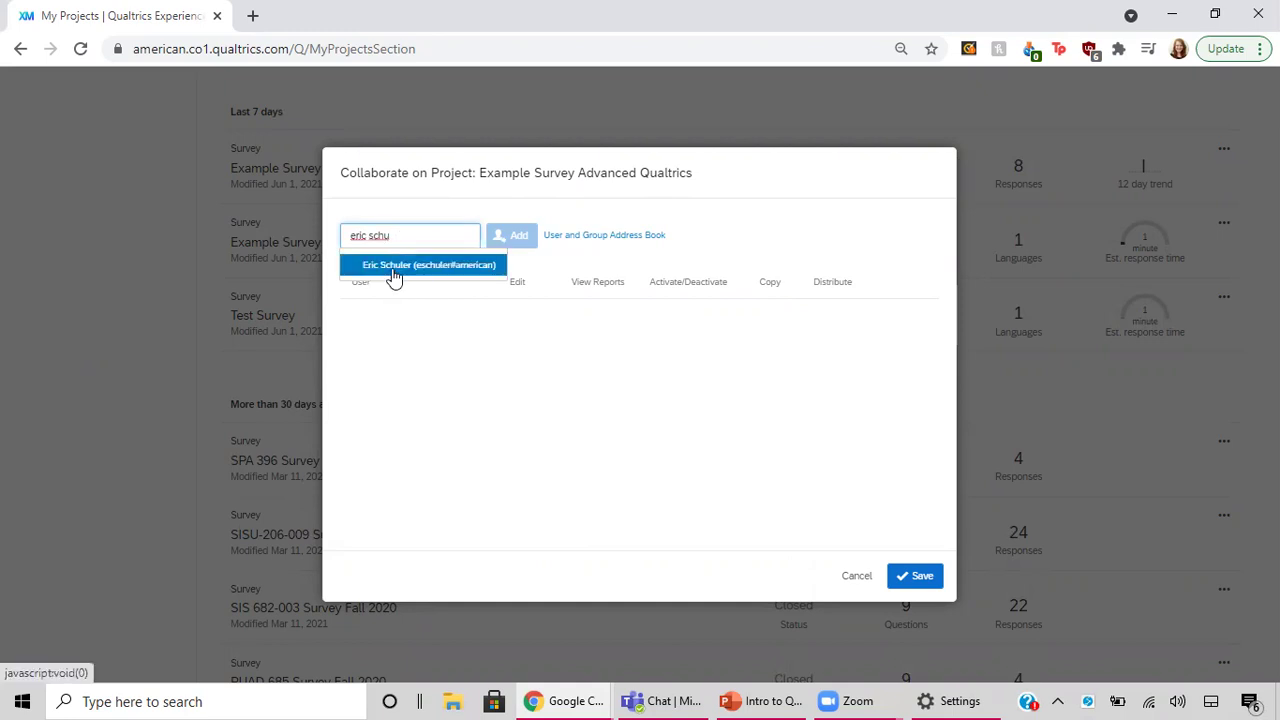
click(395, 265)
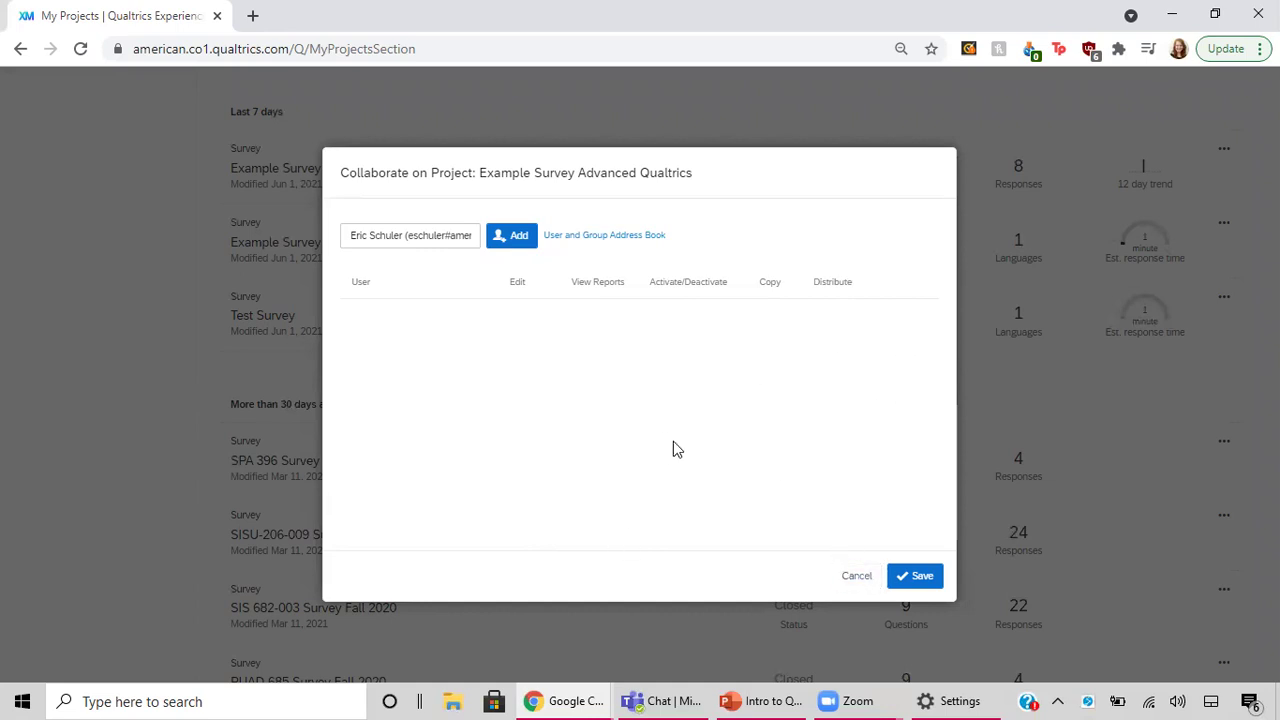
click(857, 577)
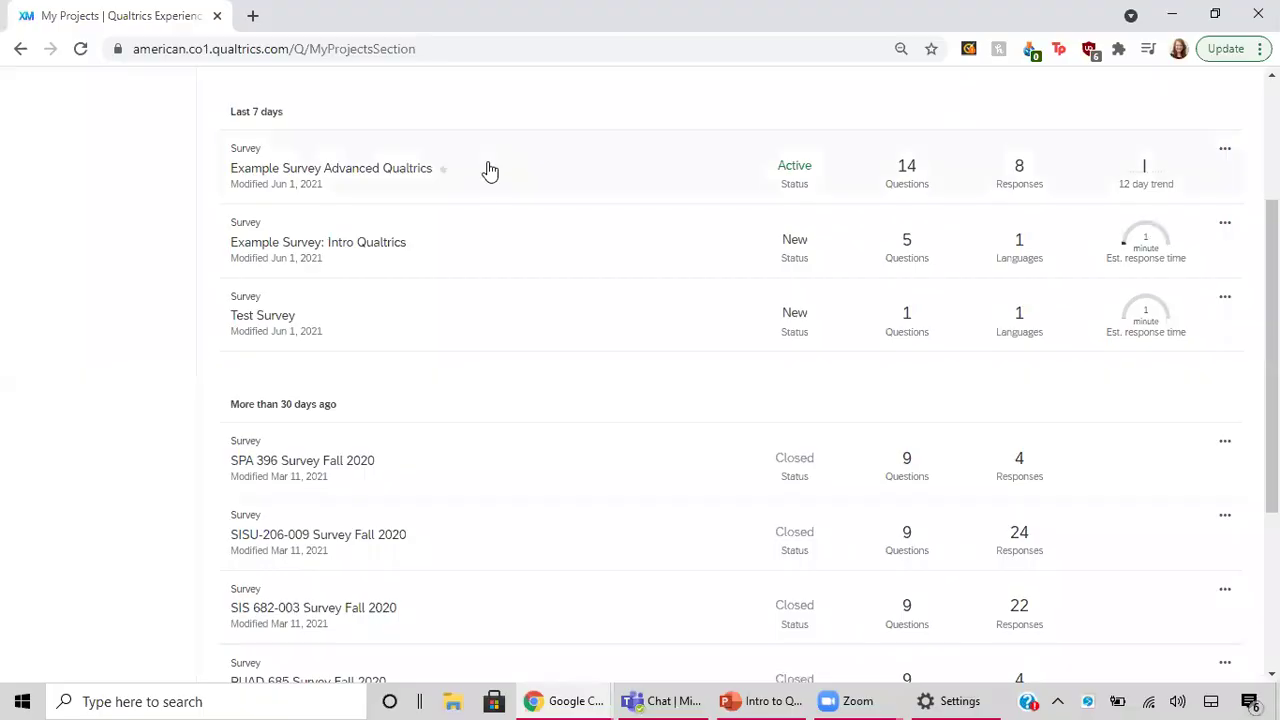
Open Example Survey Advanced Qualtrics and look over its consent skip logic and Block 2 demographics.
click(336, 170)
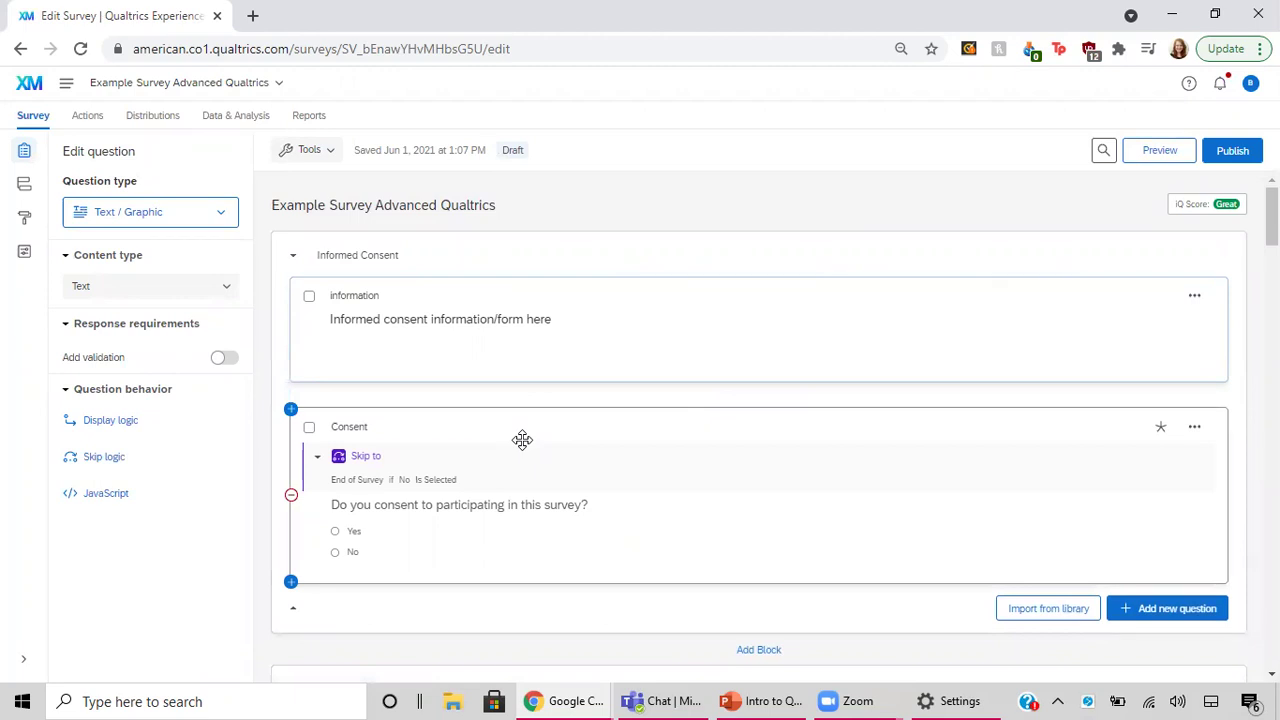
scroll(828, 510, down, 3)
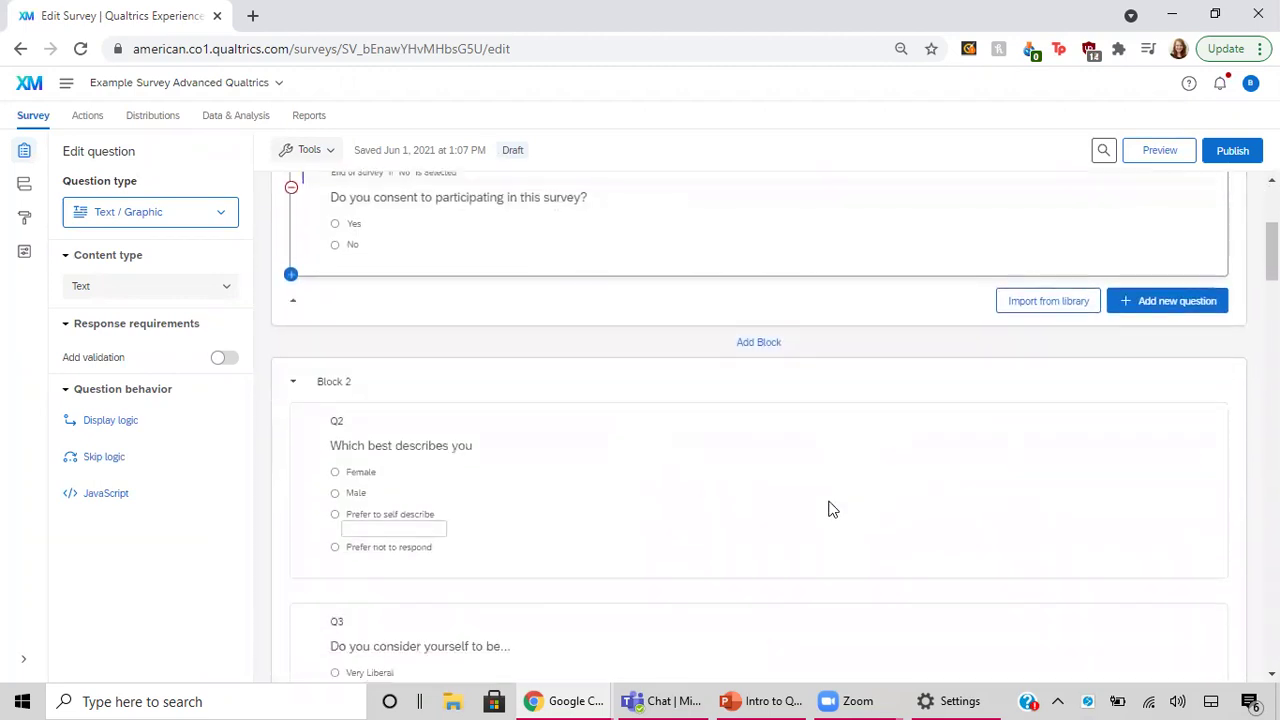
scroll(828, 510, down, 2)
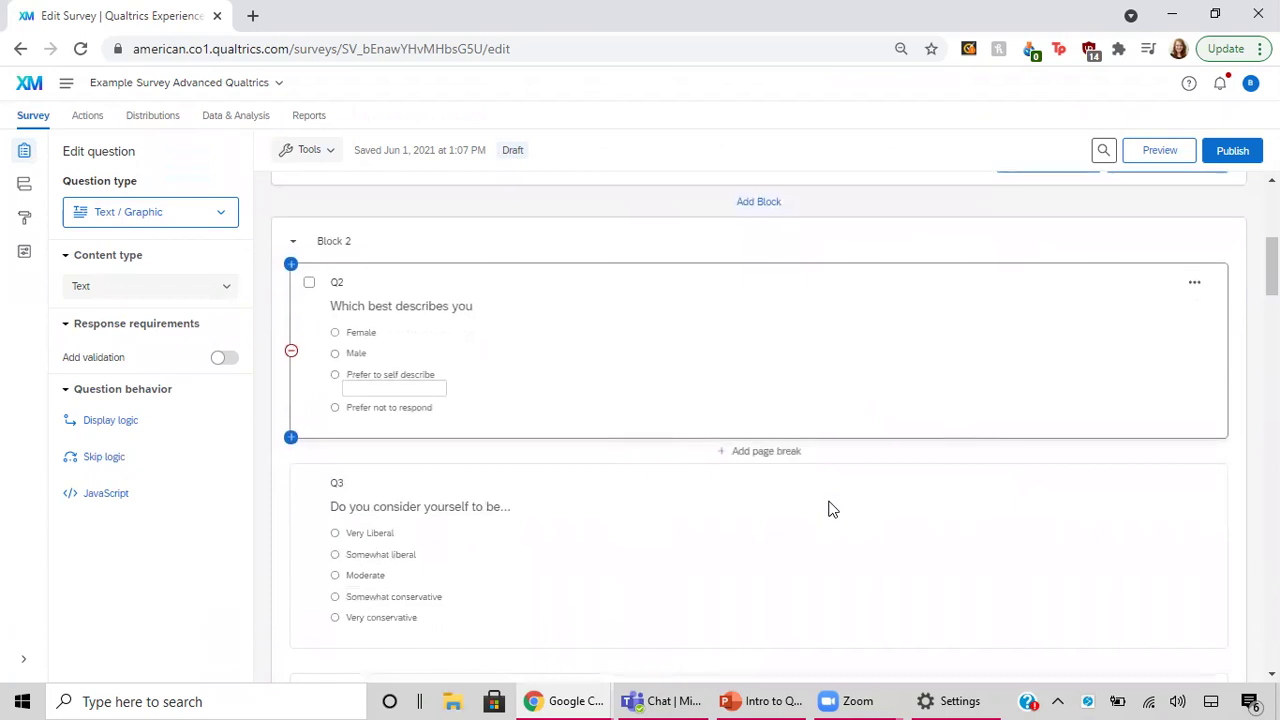
scroll(828, 510, up, 1)
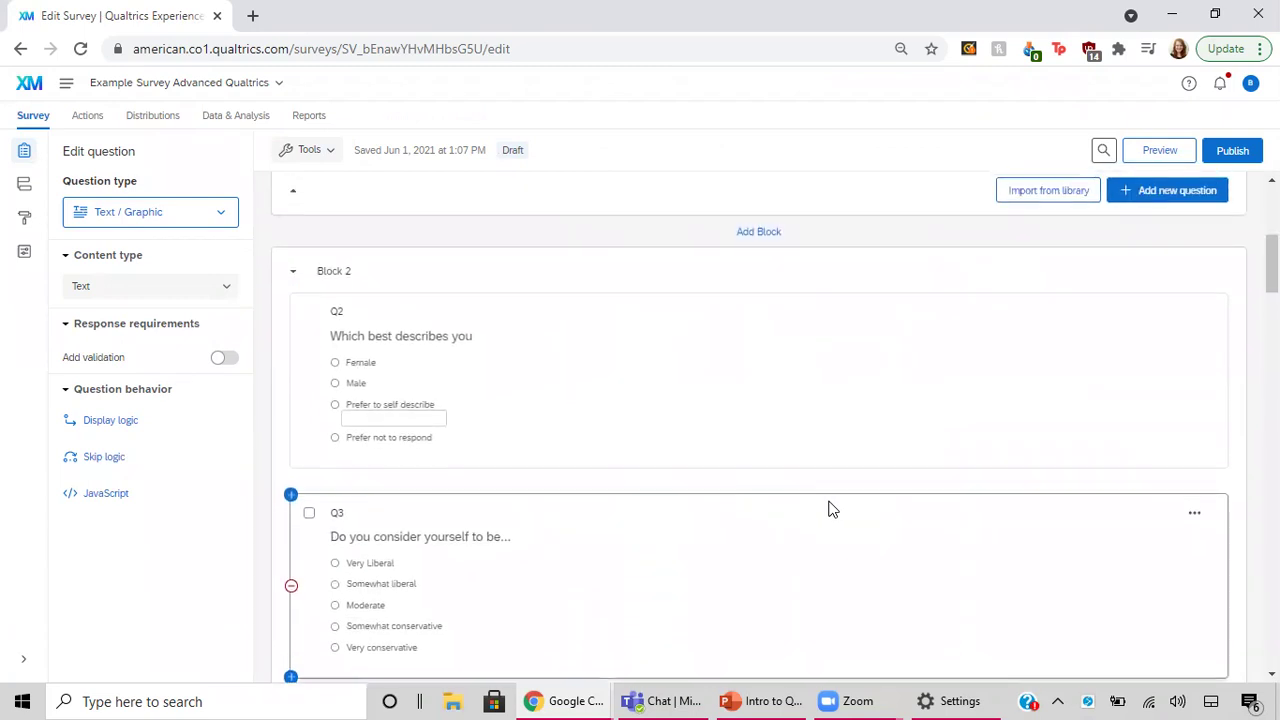
scroll(828, 510, up, 2)
scroll(828, 510, down, 1)
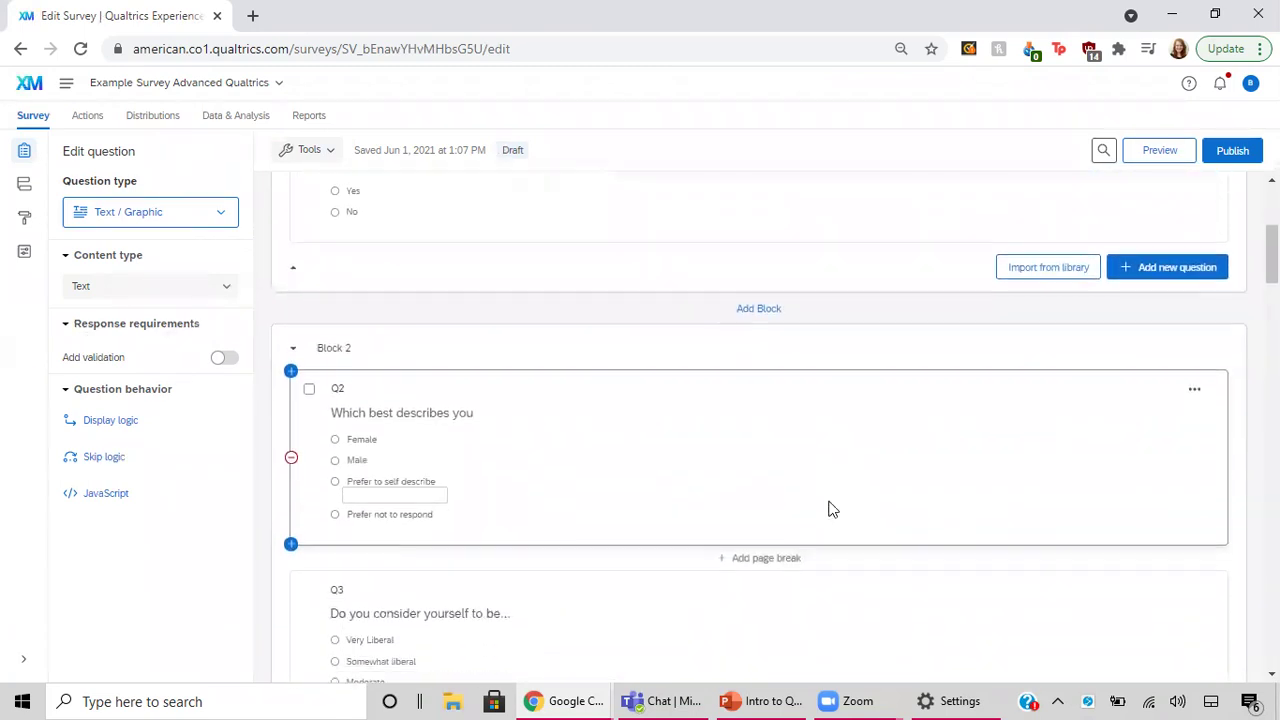
scroll(828, 510, down, 2)
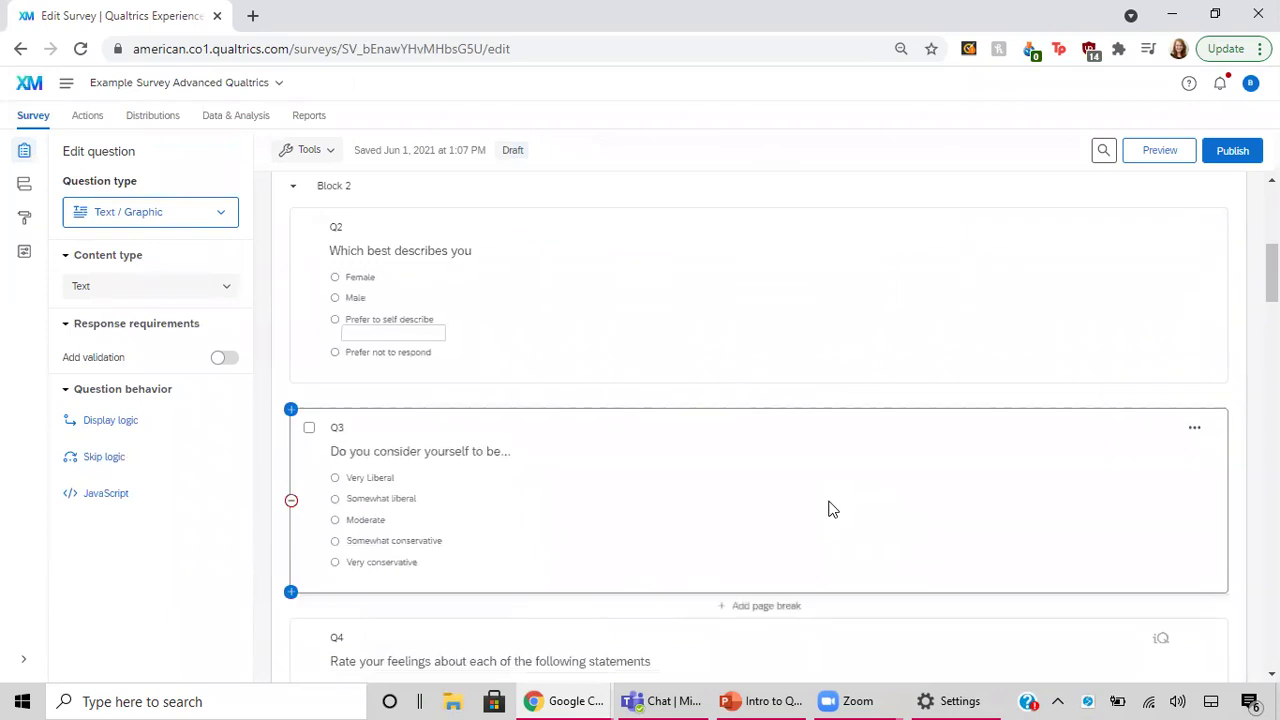
scroll(828, 510, up, 3)
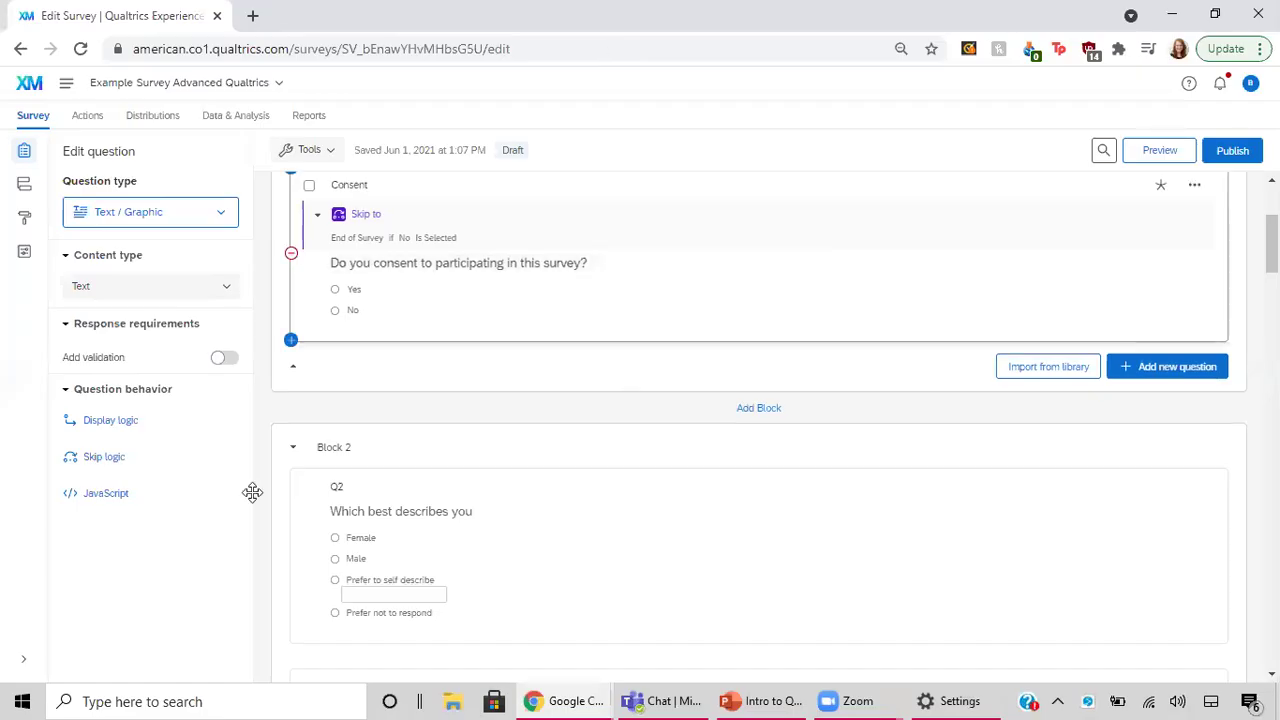
Go back to the project list and open Example Survey: Intro Qualtrics.
click(19, 54)
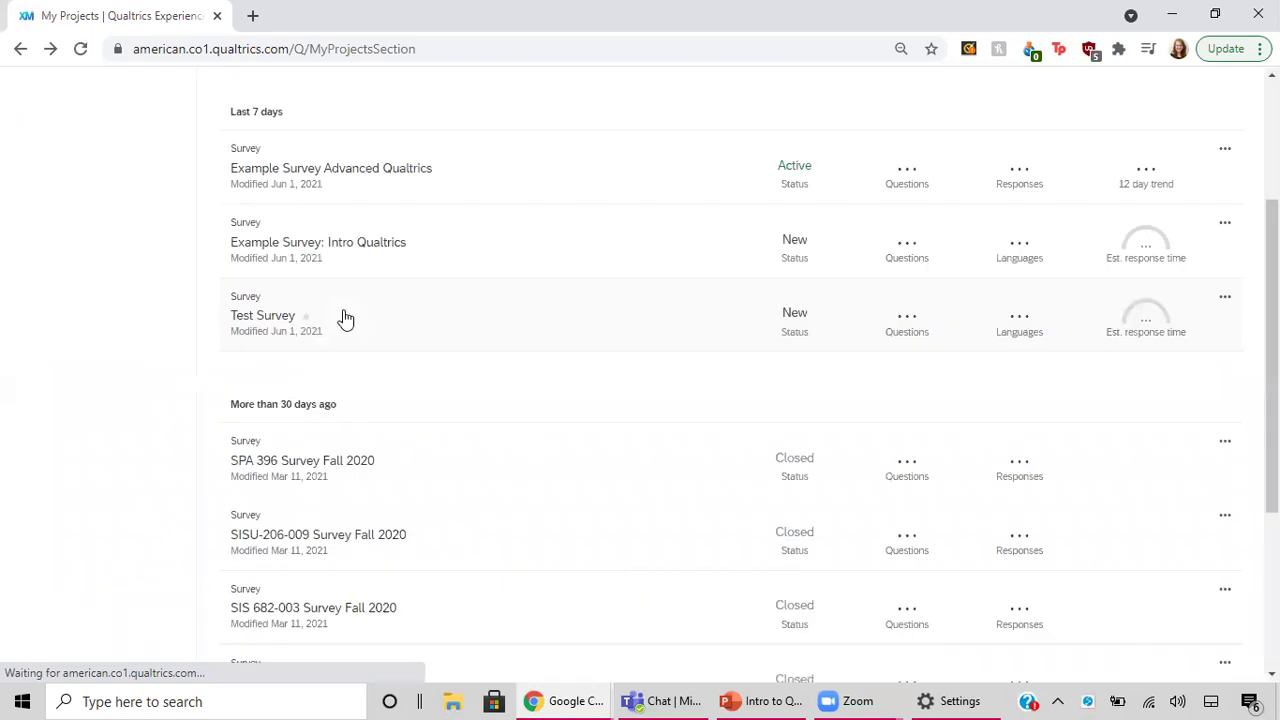
click(385, 243)
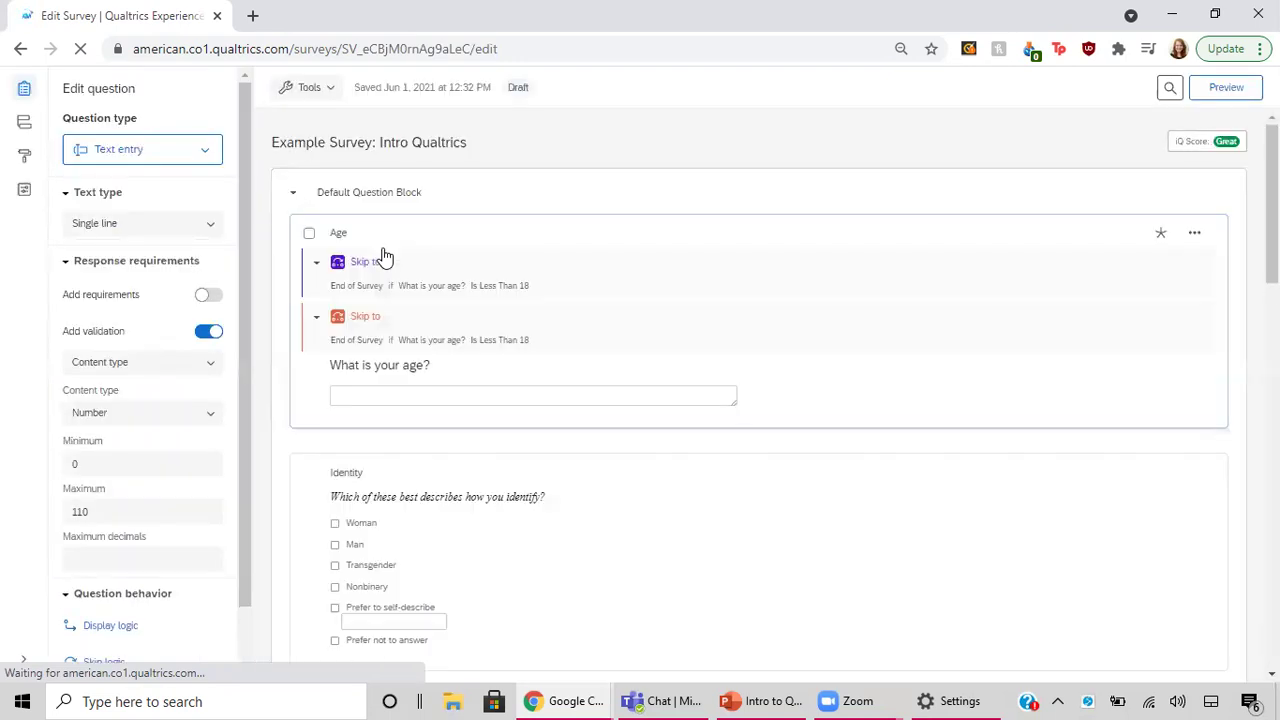
scroll(598, 495, down, 3)
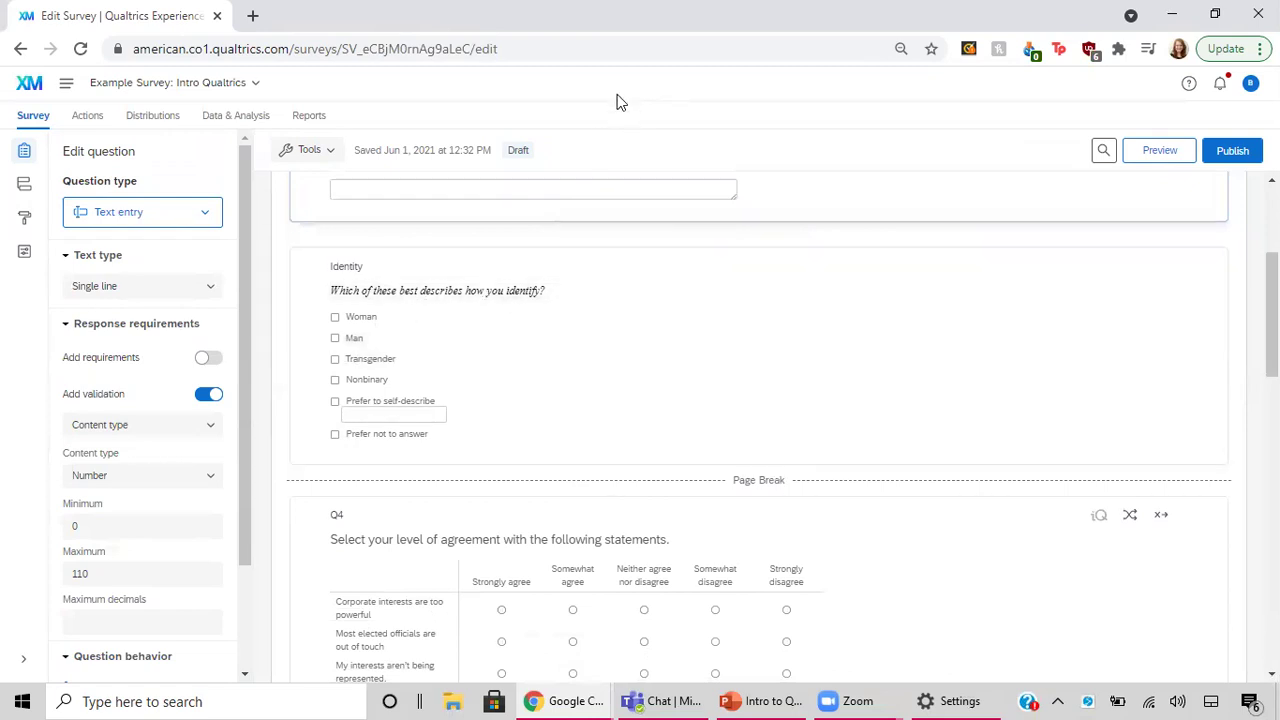
Inspect the Identity question's wording and its Woman, Man and Transgender answer choices.
click(428, 291)
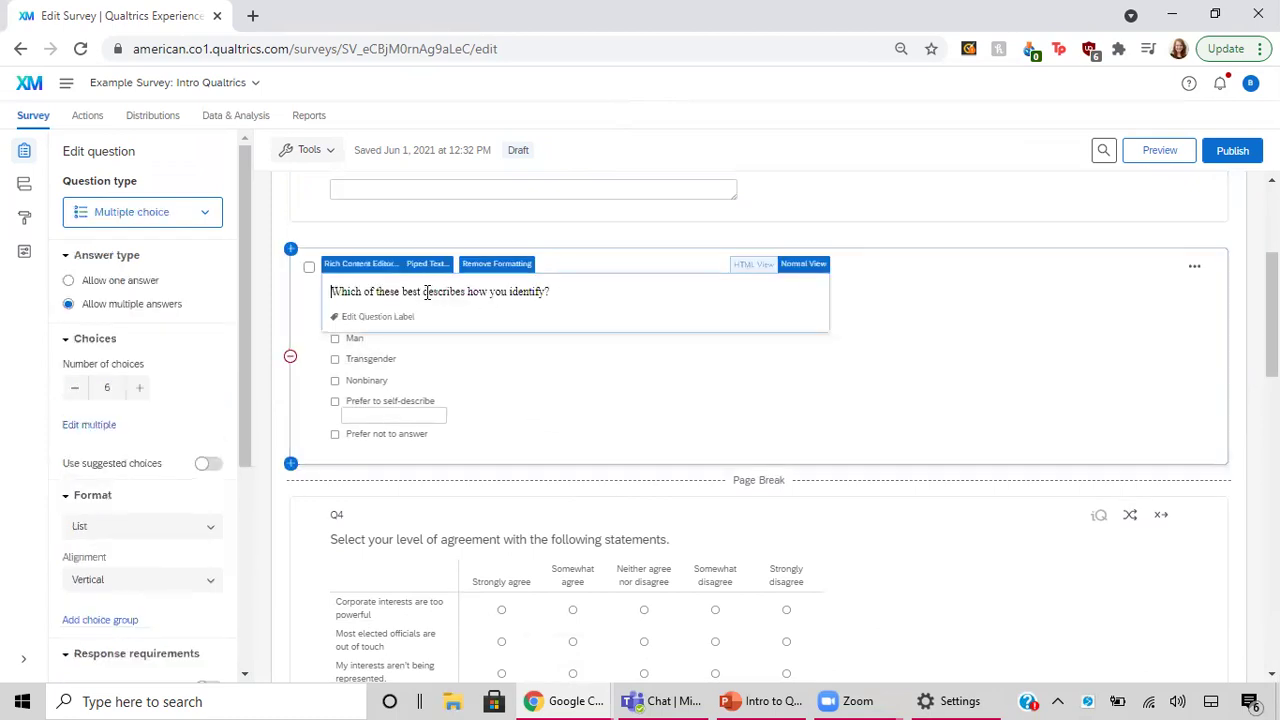
click(538, 292)
drag(550, 292, 368, 281)
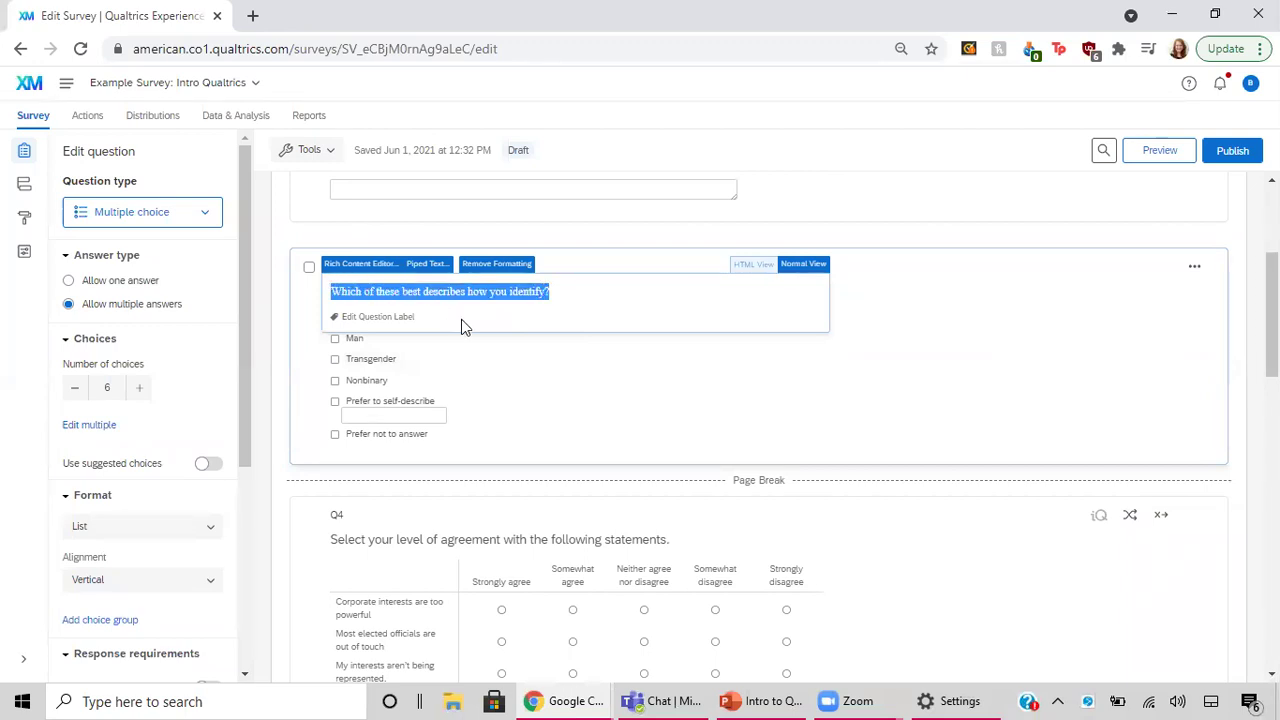
click(380, 363)
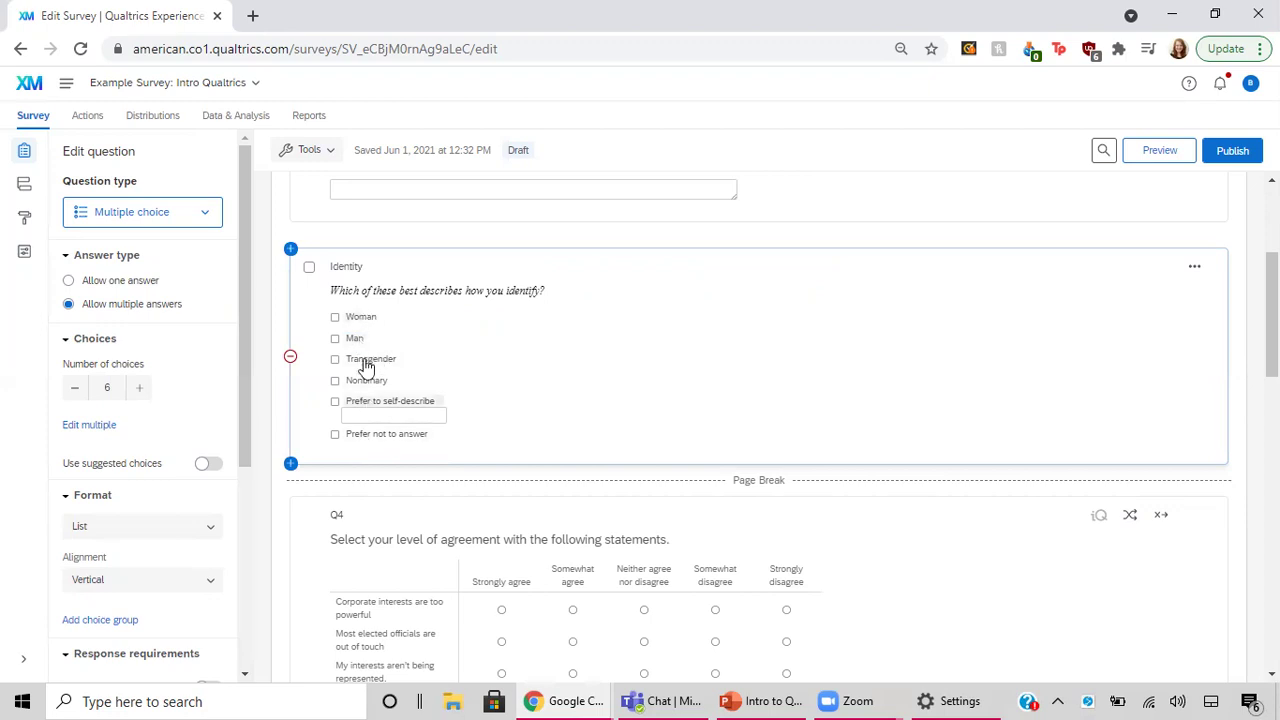
click(361, 317)
click(355, 340)
click(363, 360)
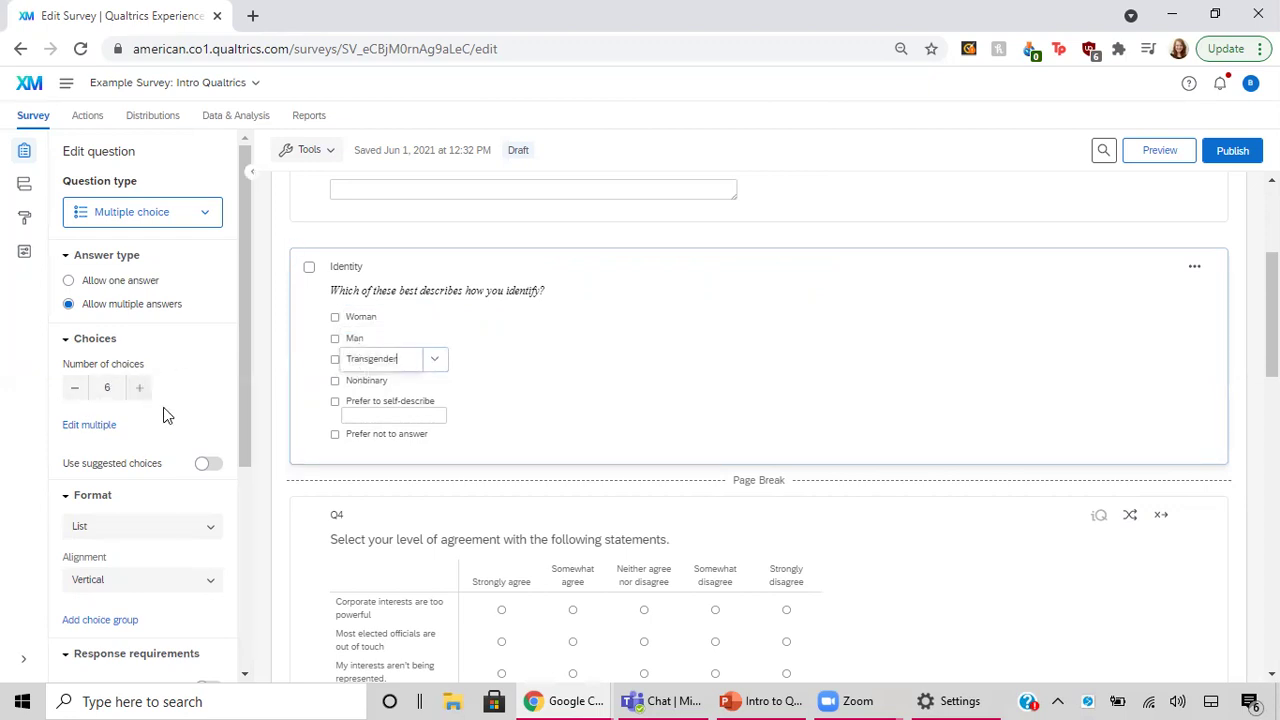
Open the Identity choices in Edit multiple, add a line after 'Prefer not to answer', then cancel.
click(102, 427)
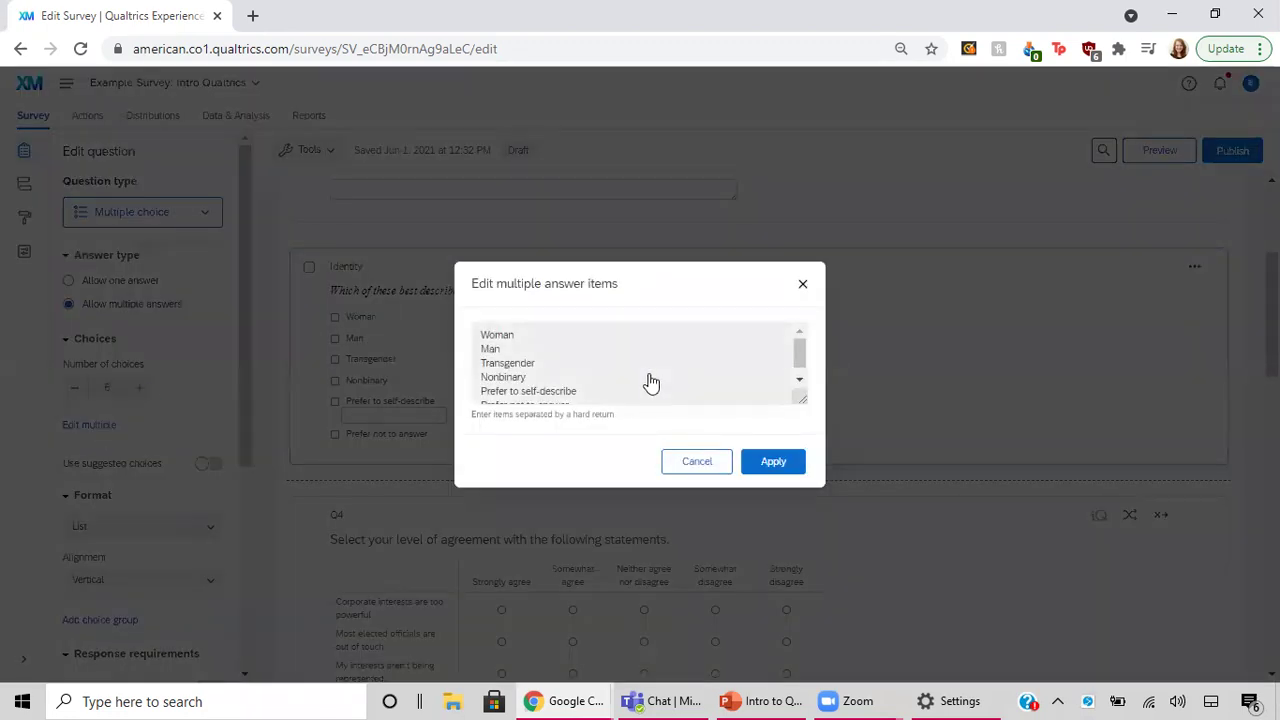
scroll(650, 380, down, 1)
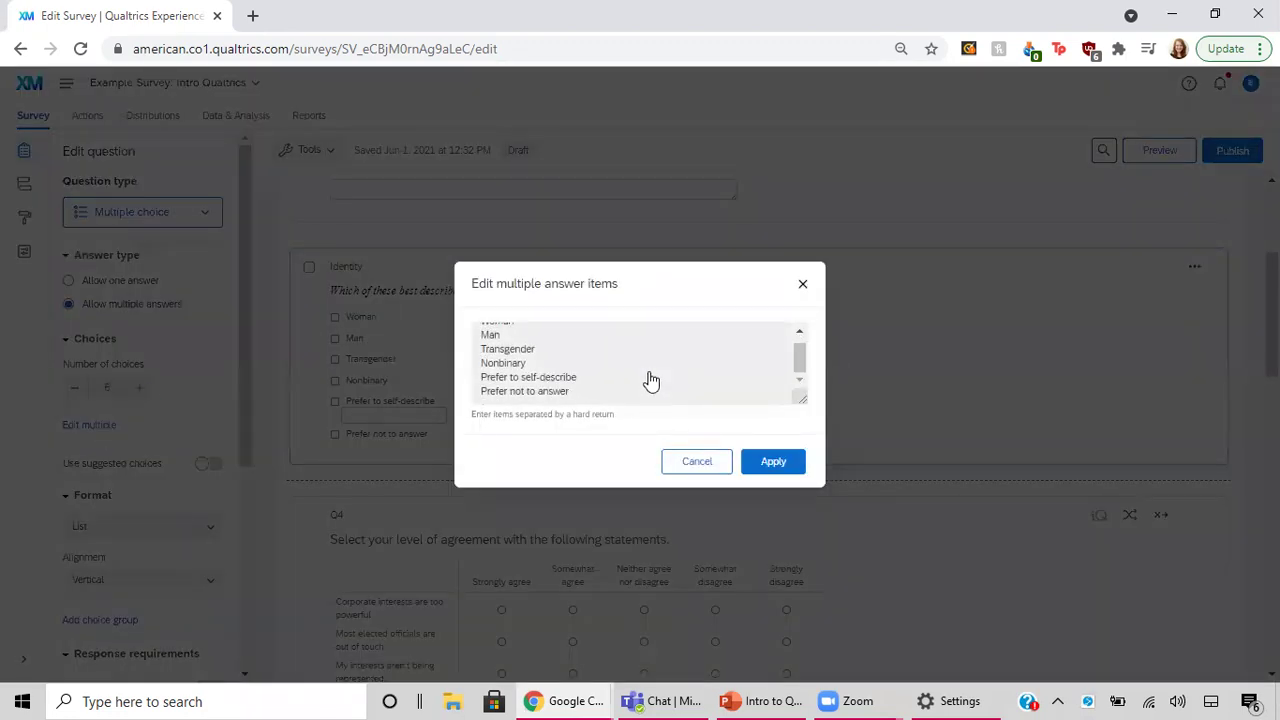
scroll(500, 332, up, 1)
click(500, 338)
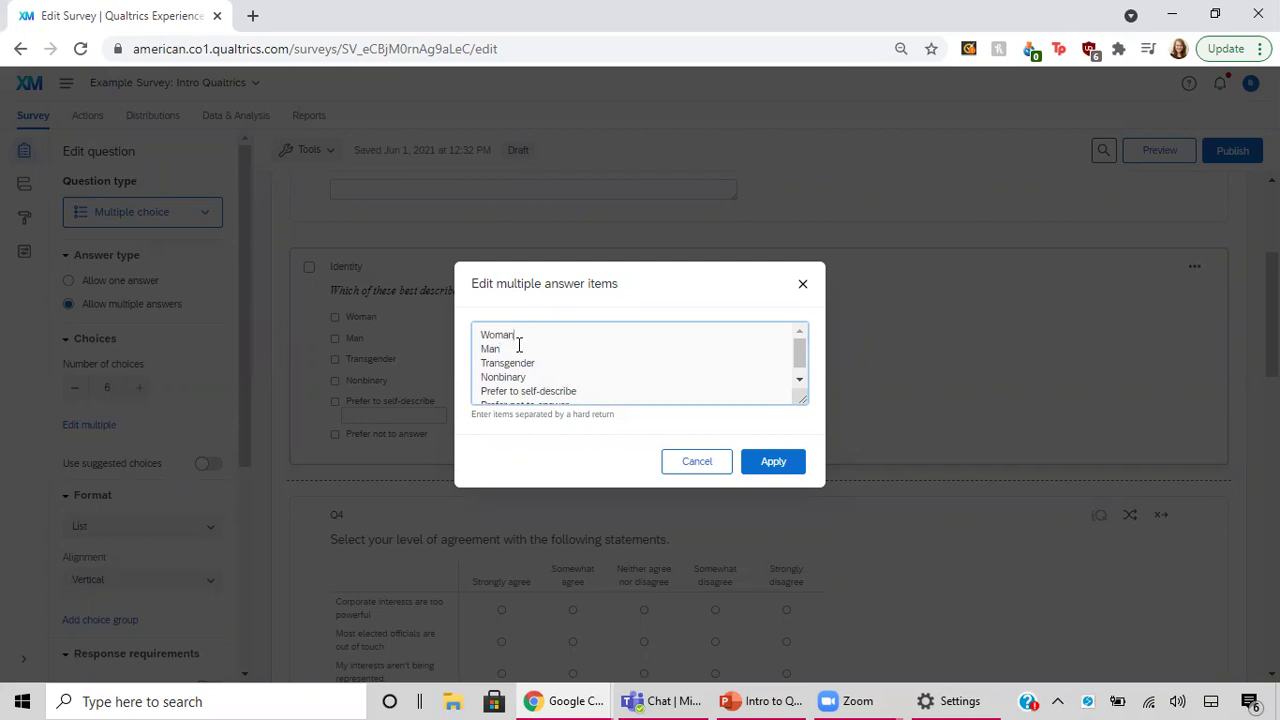
scroll(575, 387, down, 1)
scroll(575, 388, down, 1)
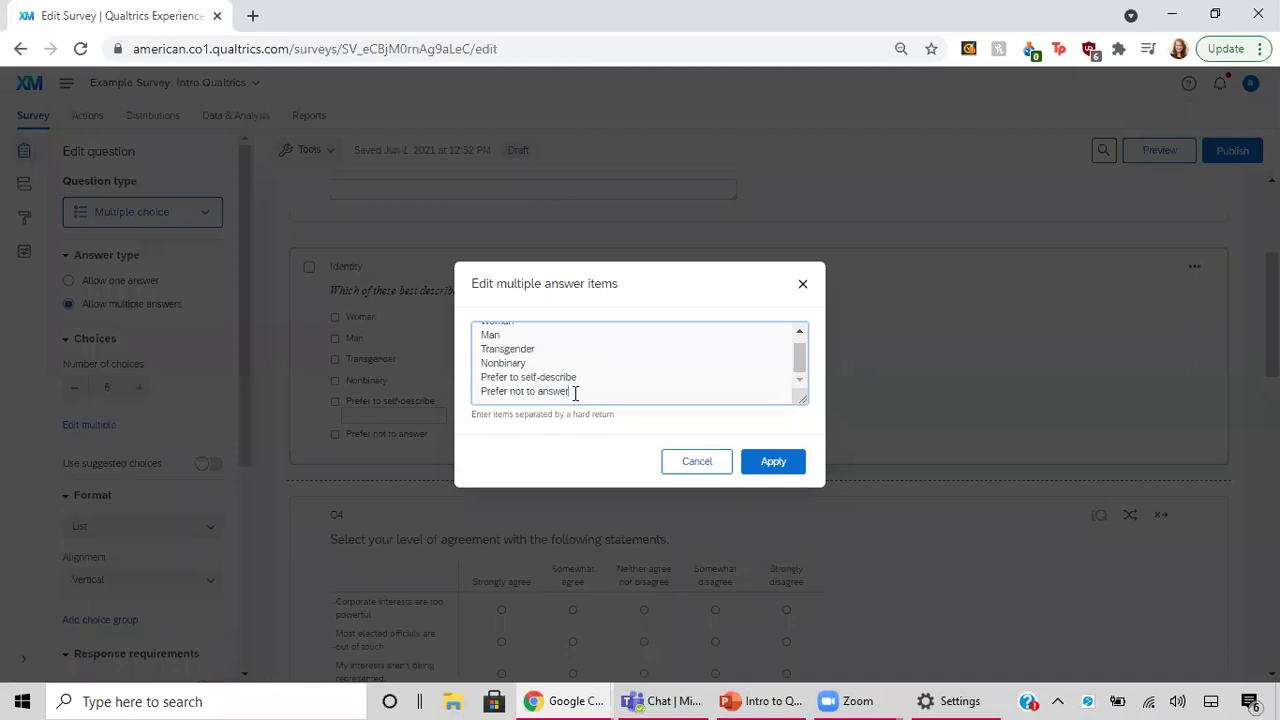
key(Return)
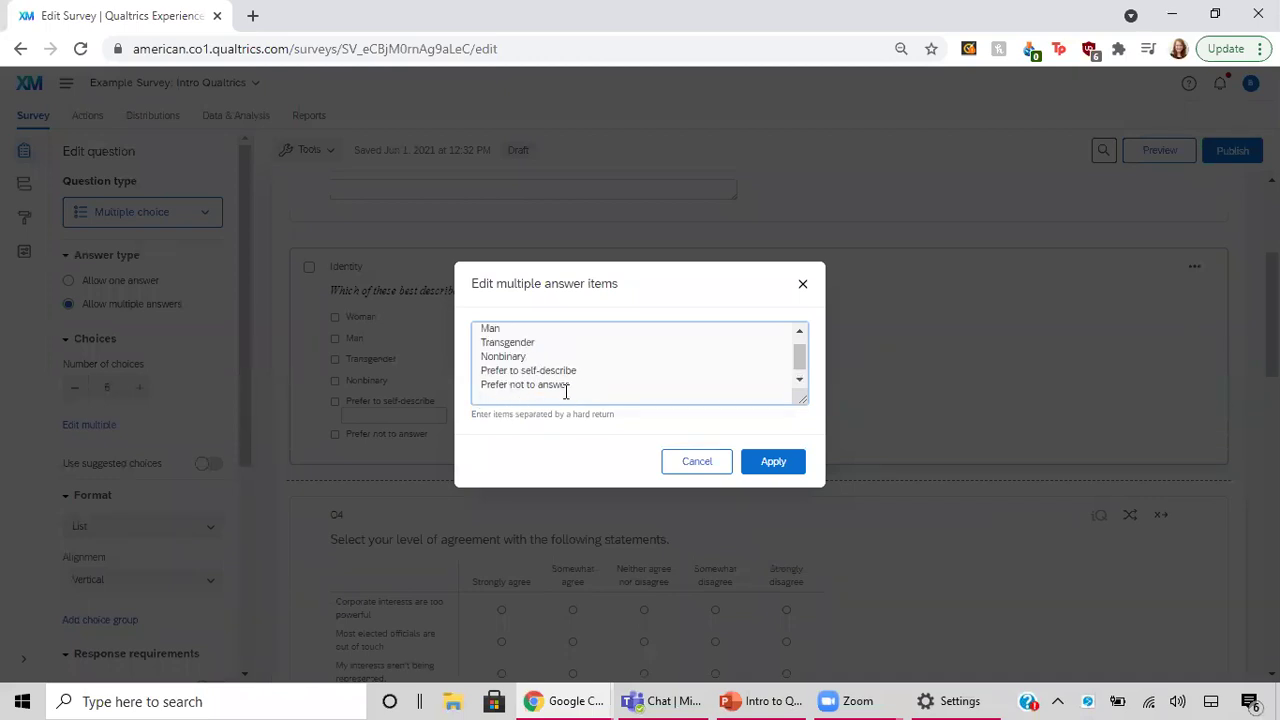
click(697, 462)
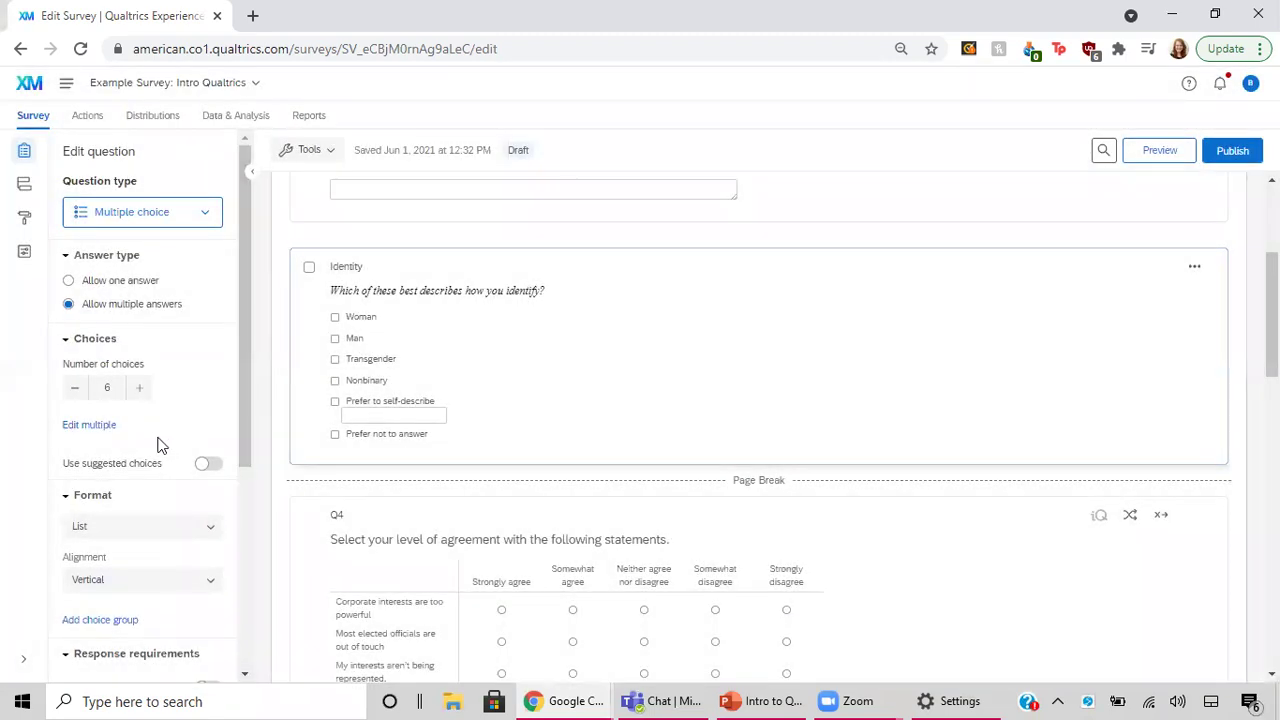
scroll(157, 440, down, 2)
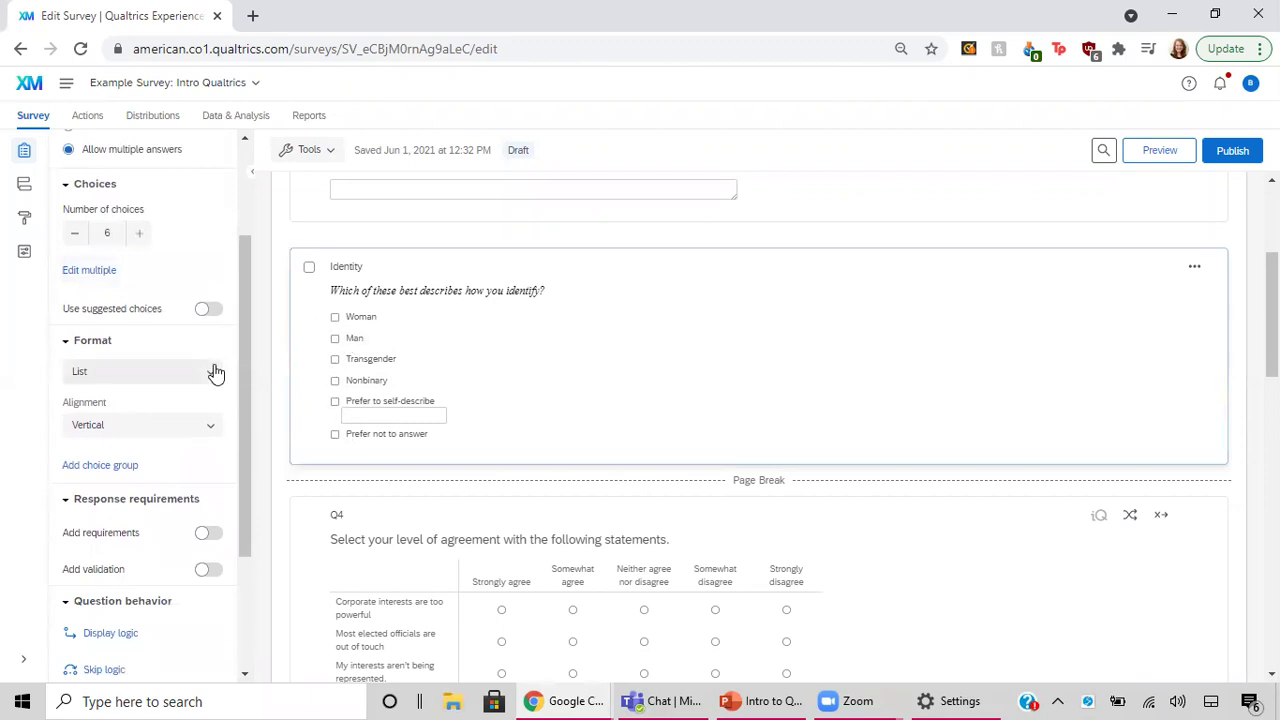
scroll(214, 370, up, 2)
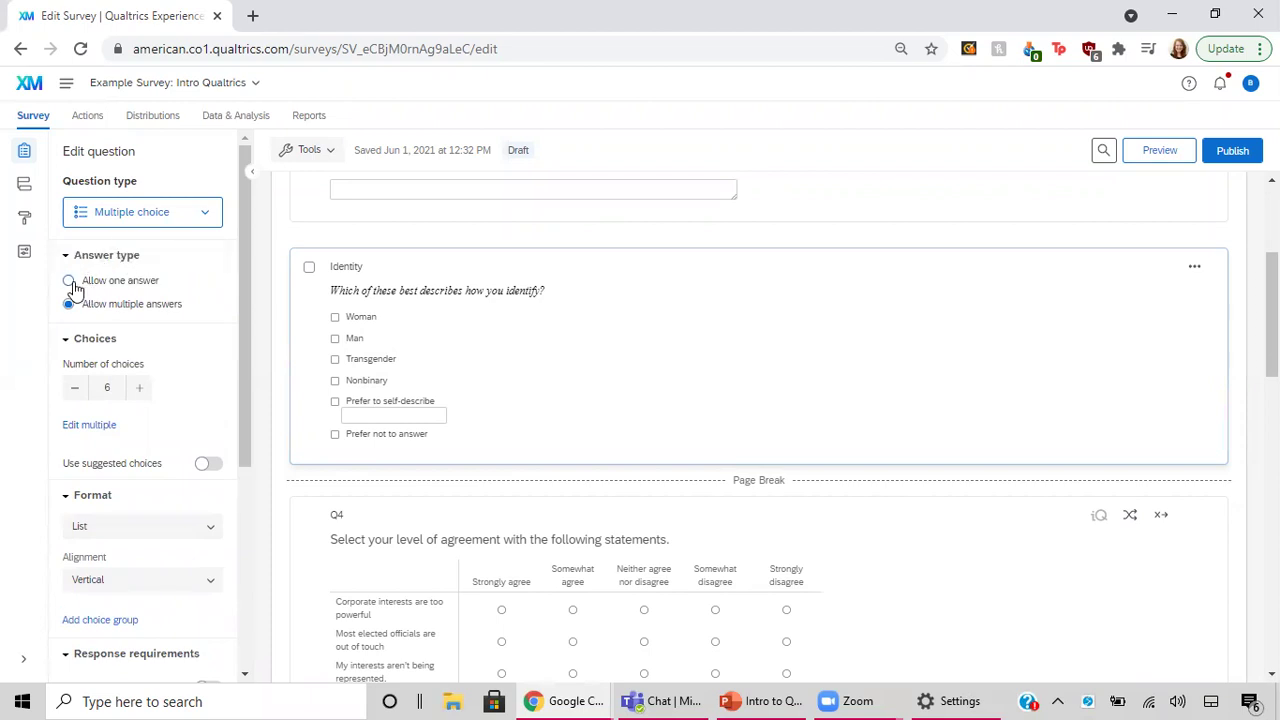
click(69, 281)
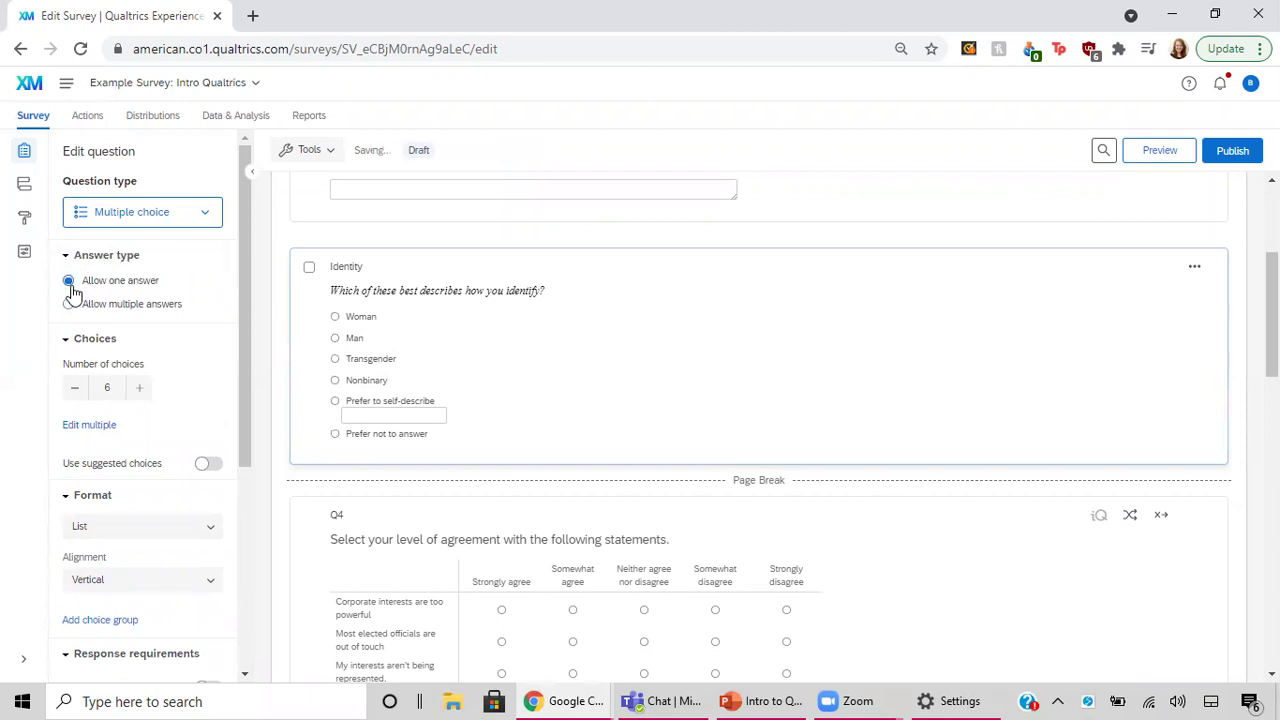
click(69, 305)
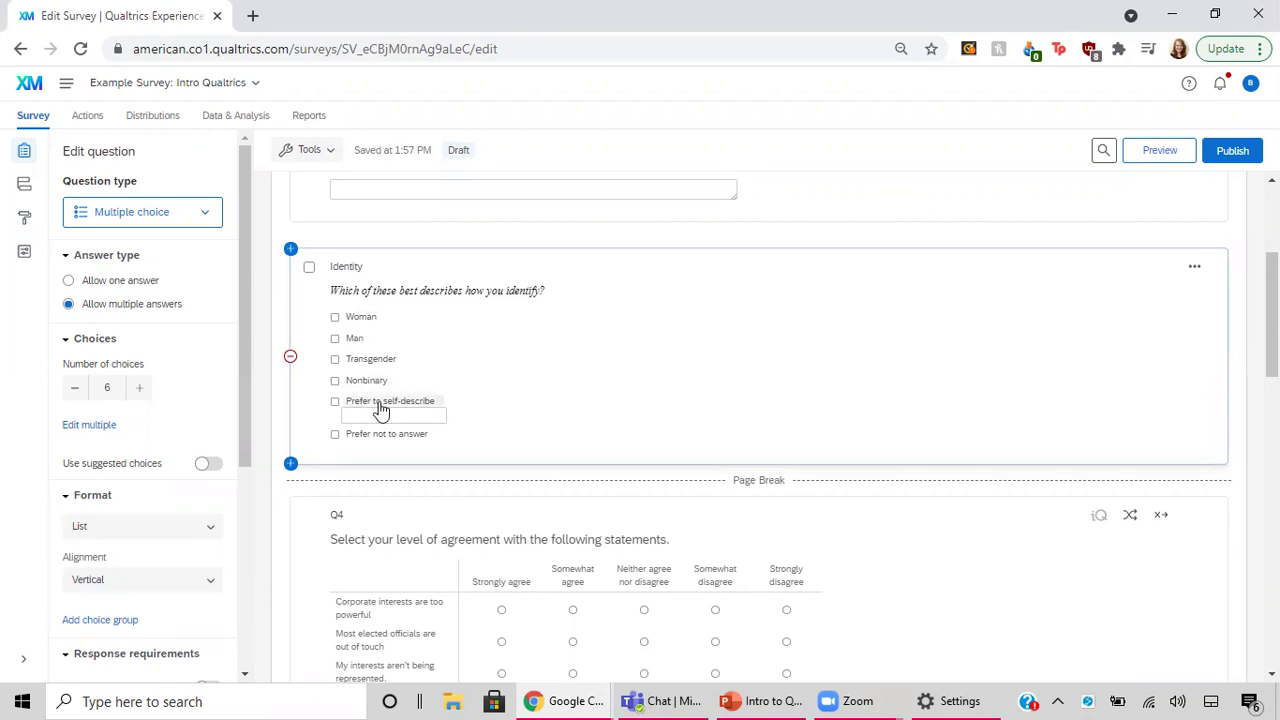
click(435, 400)
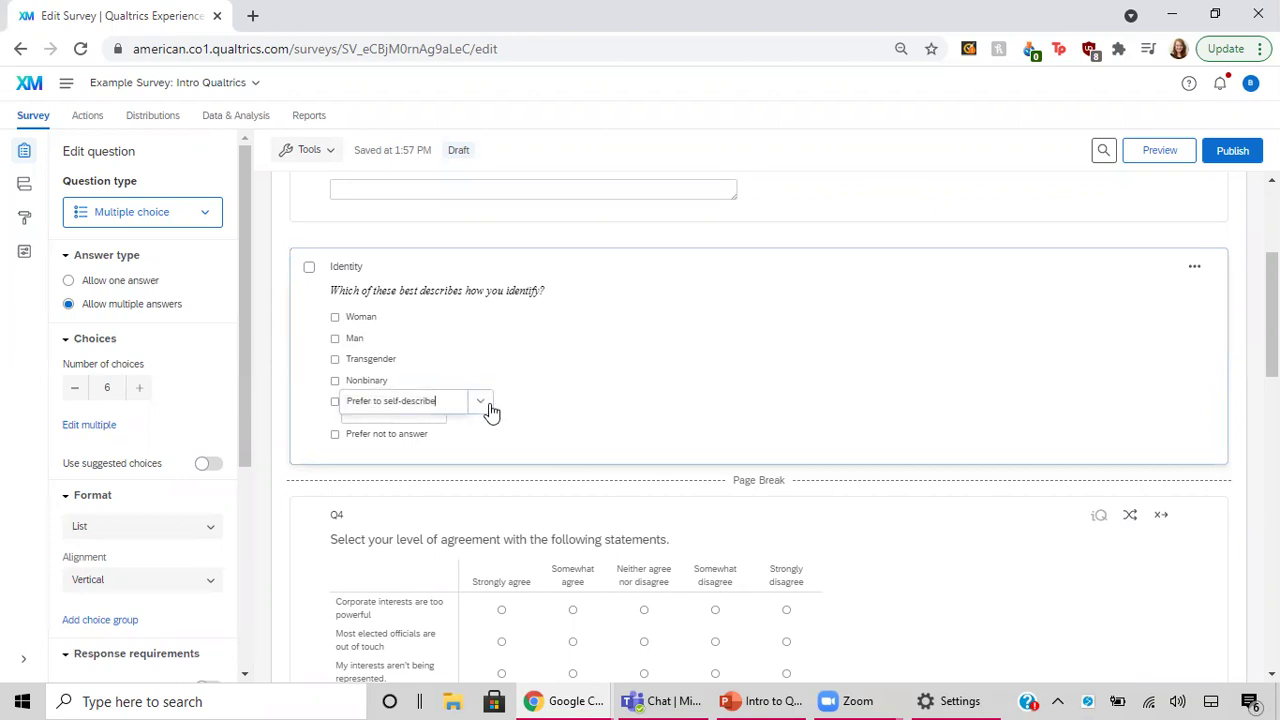
click(481, 402)
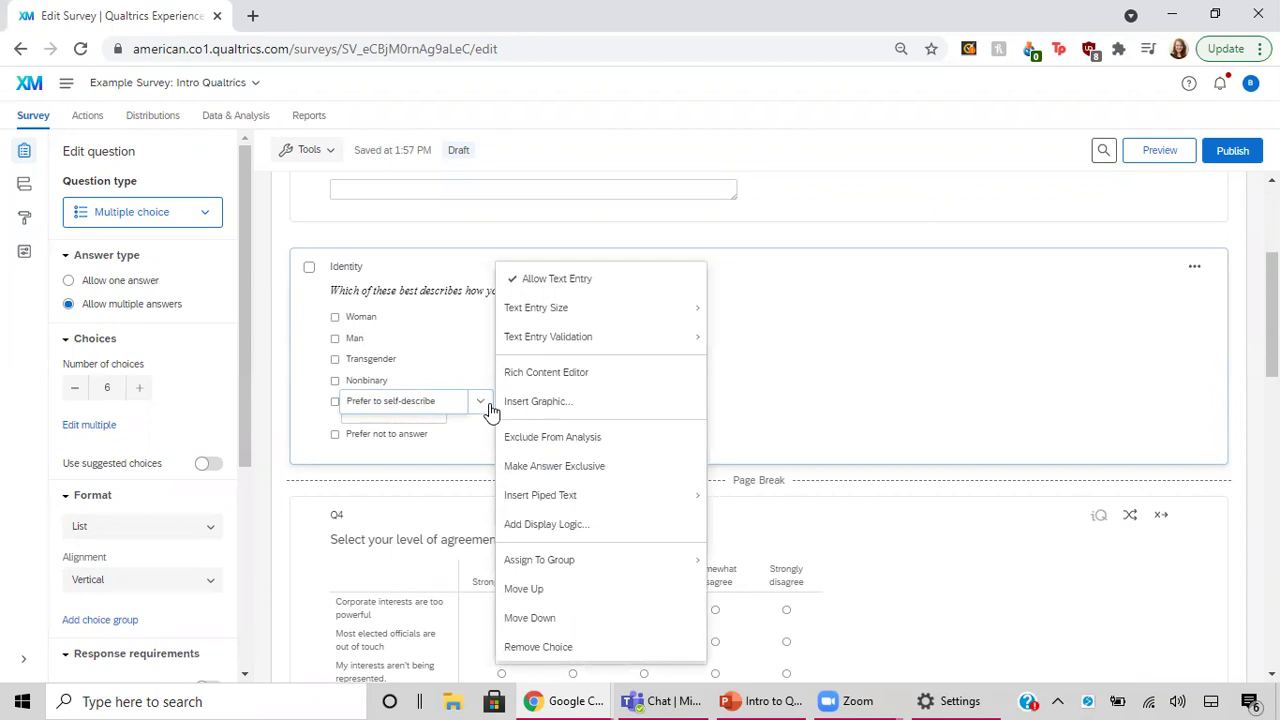
click(551, 283)
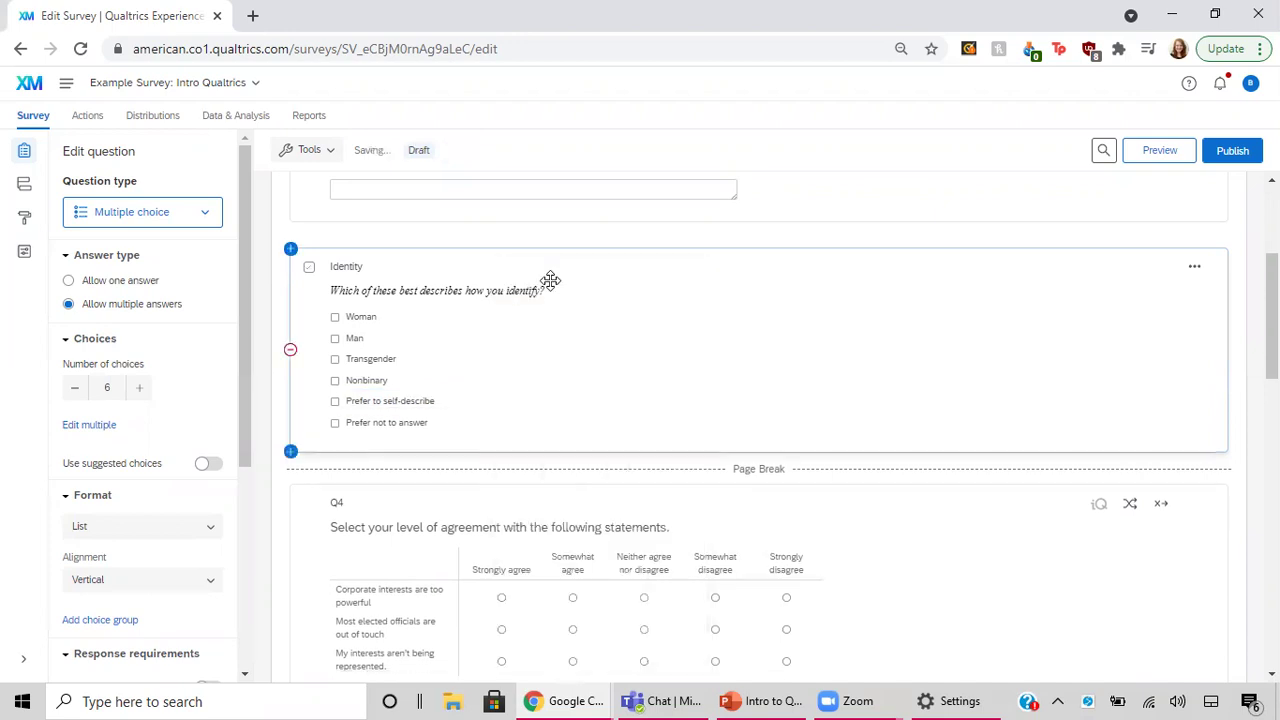
click(424, 401)
click(474, 405)
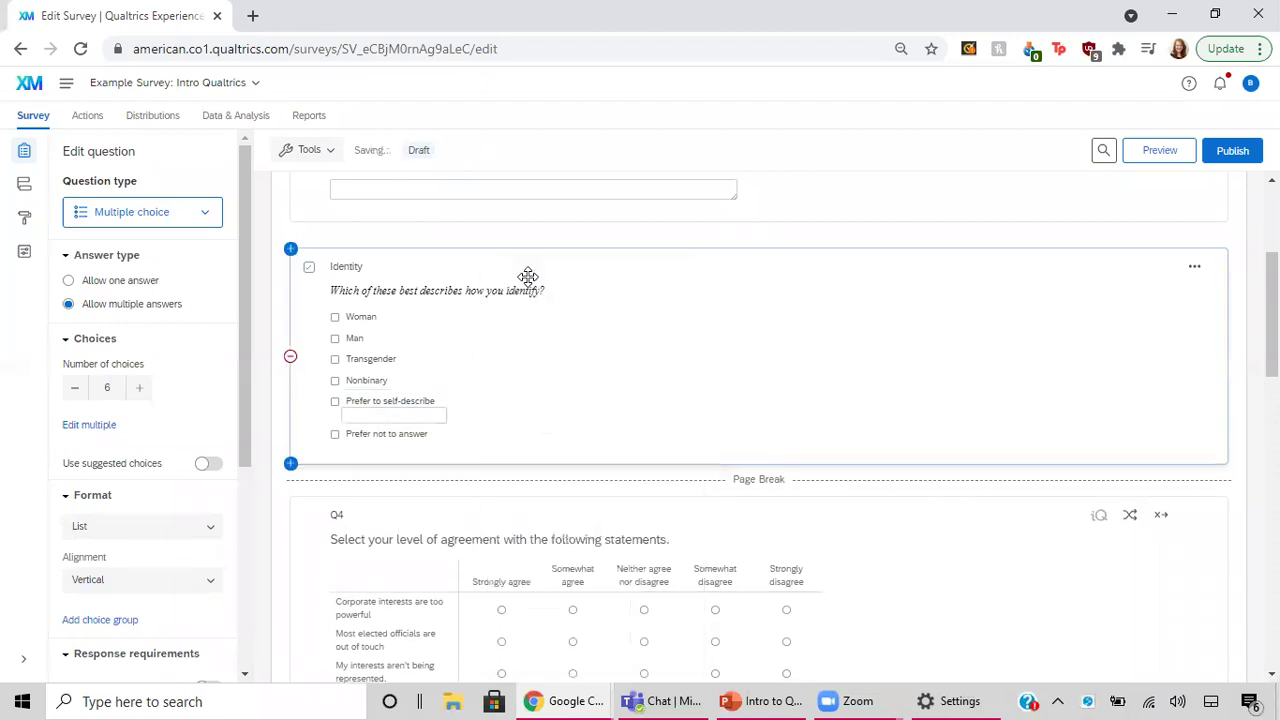
click(355, 418)
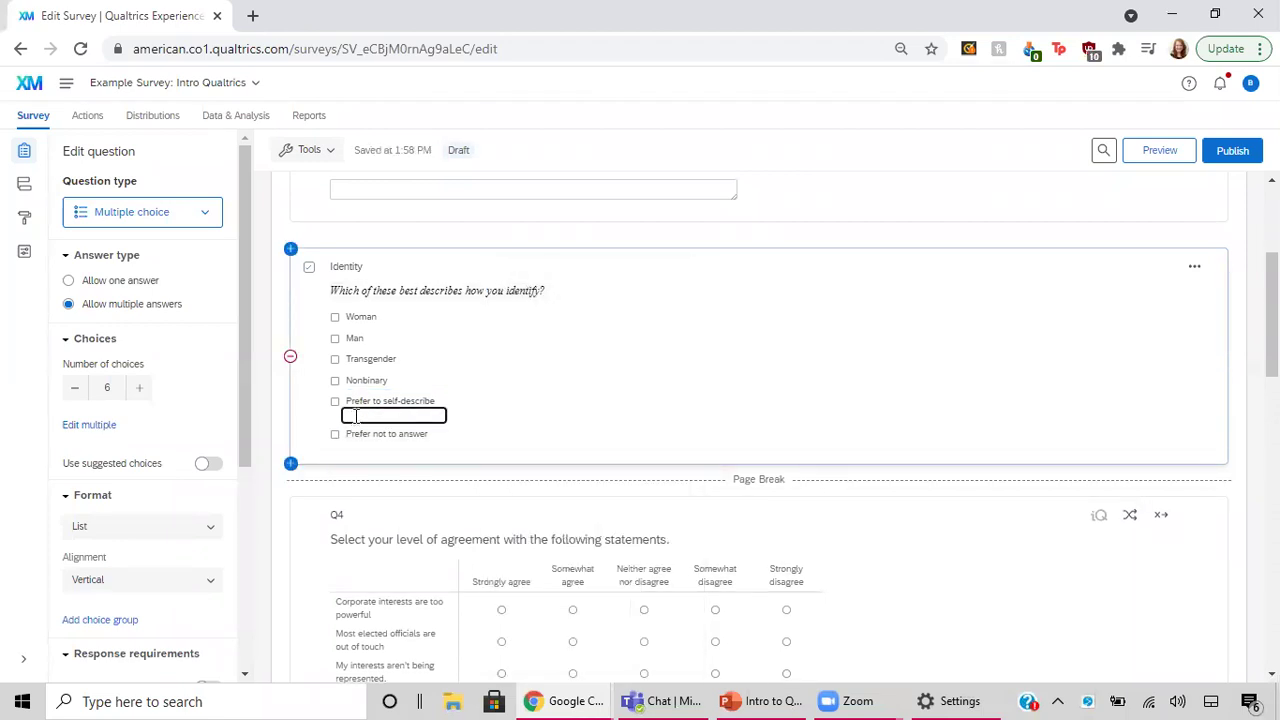
click(458, 424)
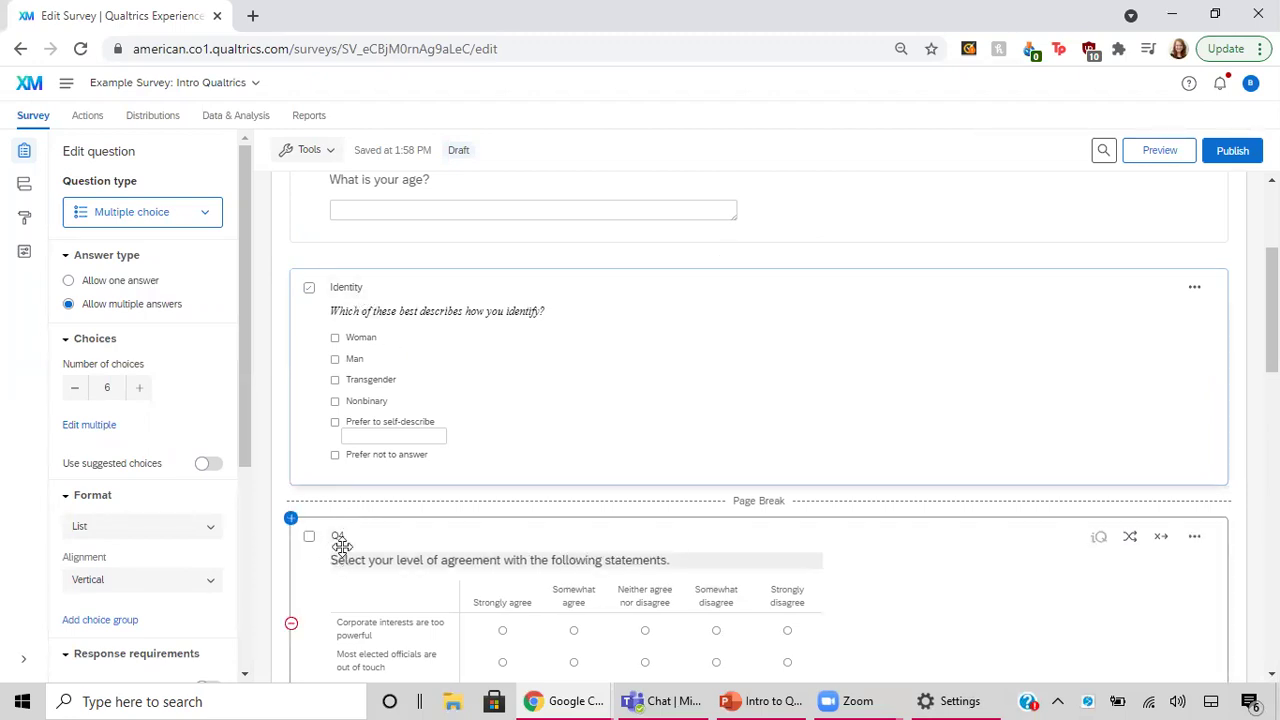
View the Age question above Identity and begin editing the Identity question label.
scroll(403, 257, up, 1)
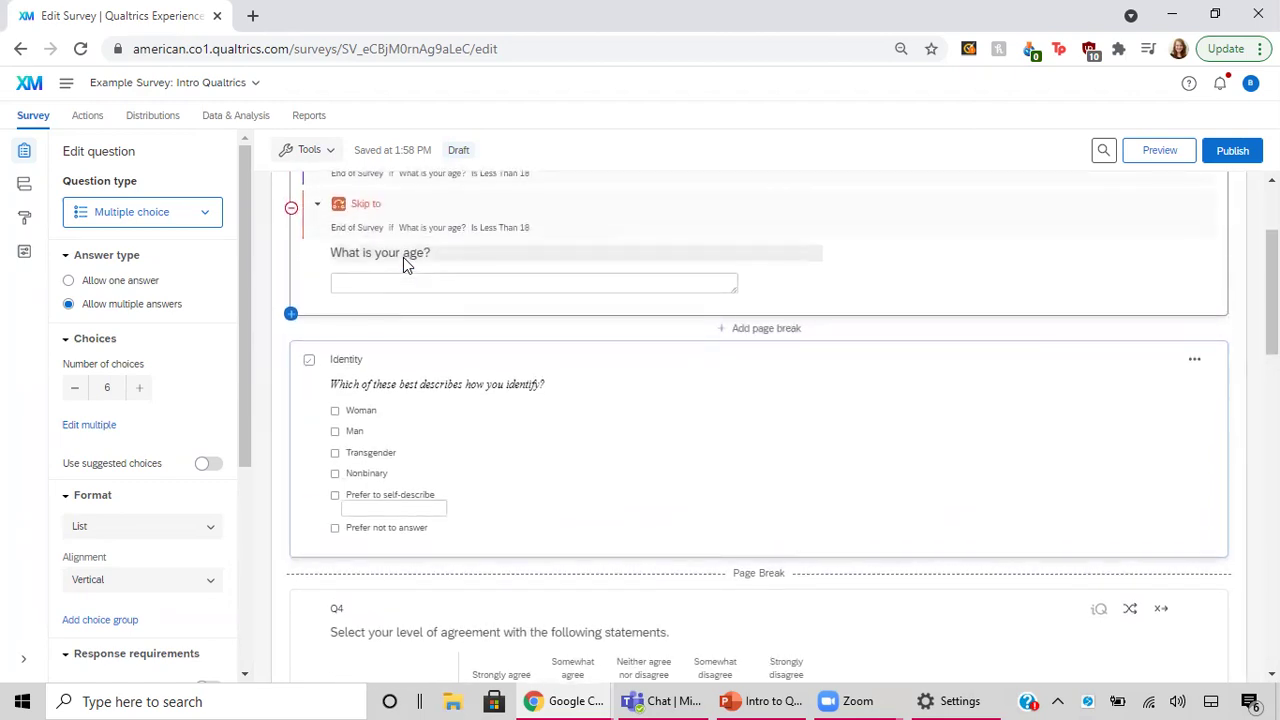
scroll(403, 257, up, 1)
scroll(403, 257, up, 1)
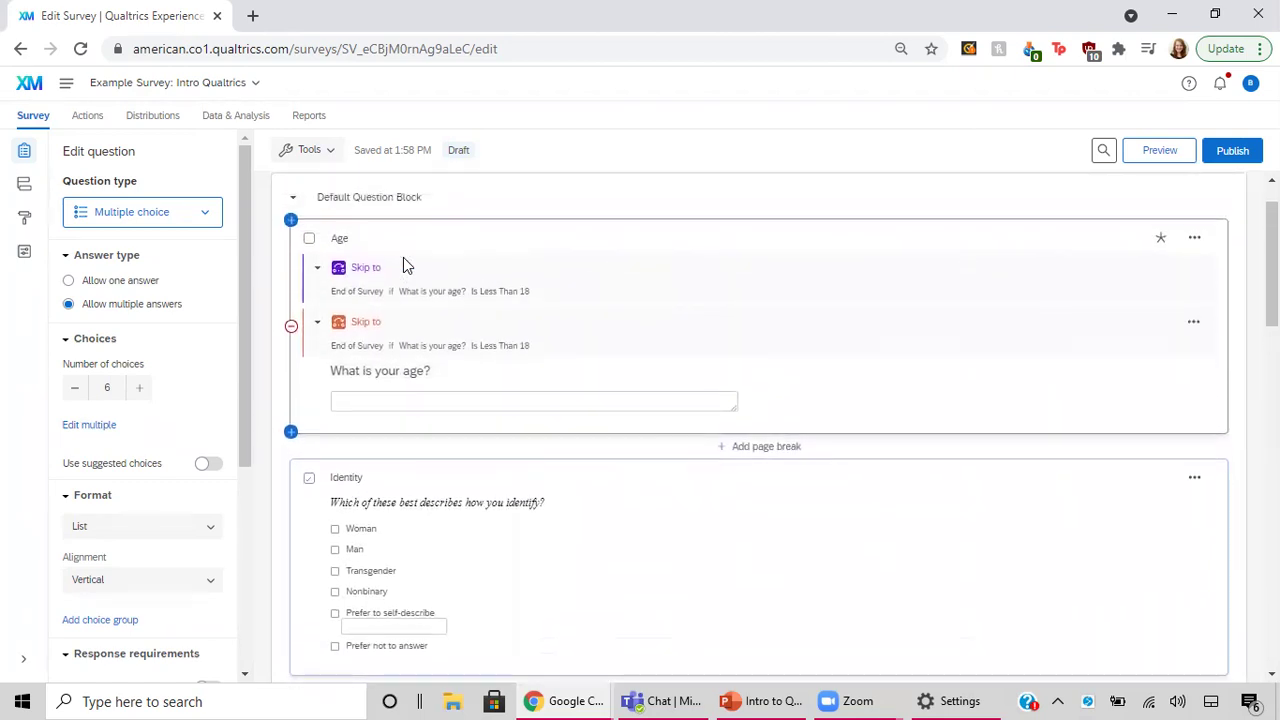
scroll(403, 257, down, 2)
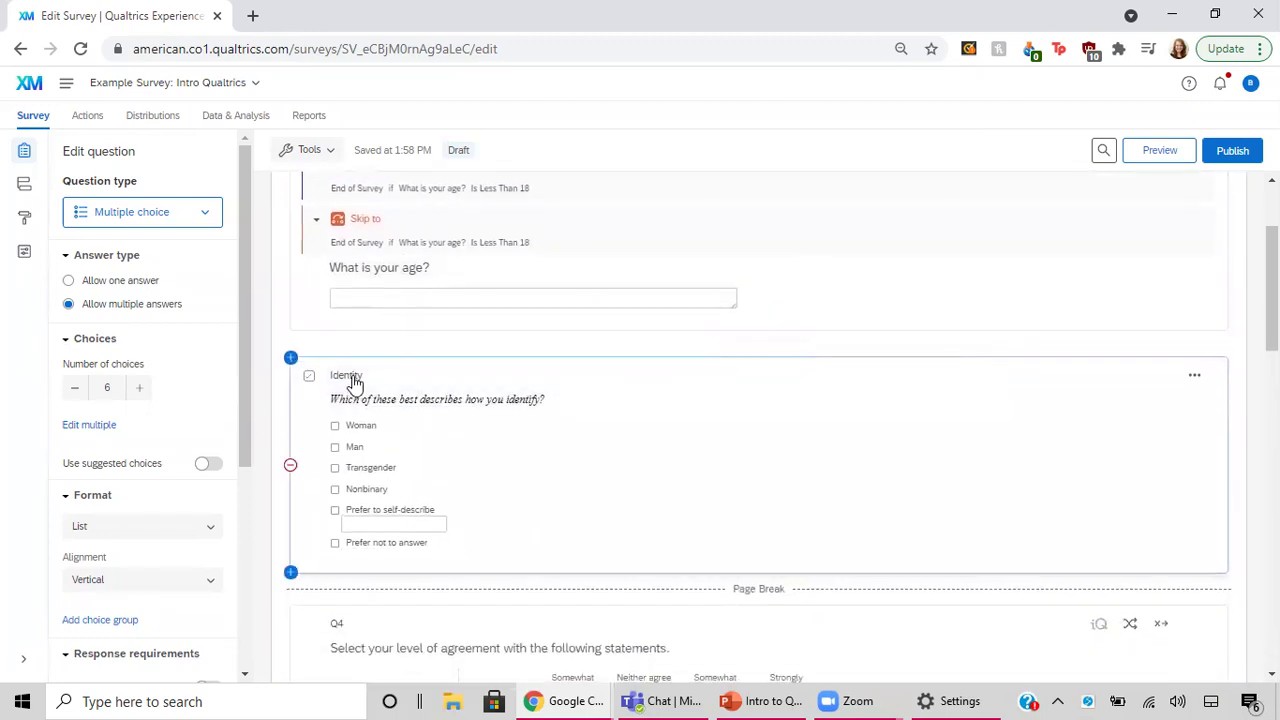
click(354, 379)
scroll(474, 418, up, 1)
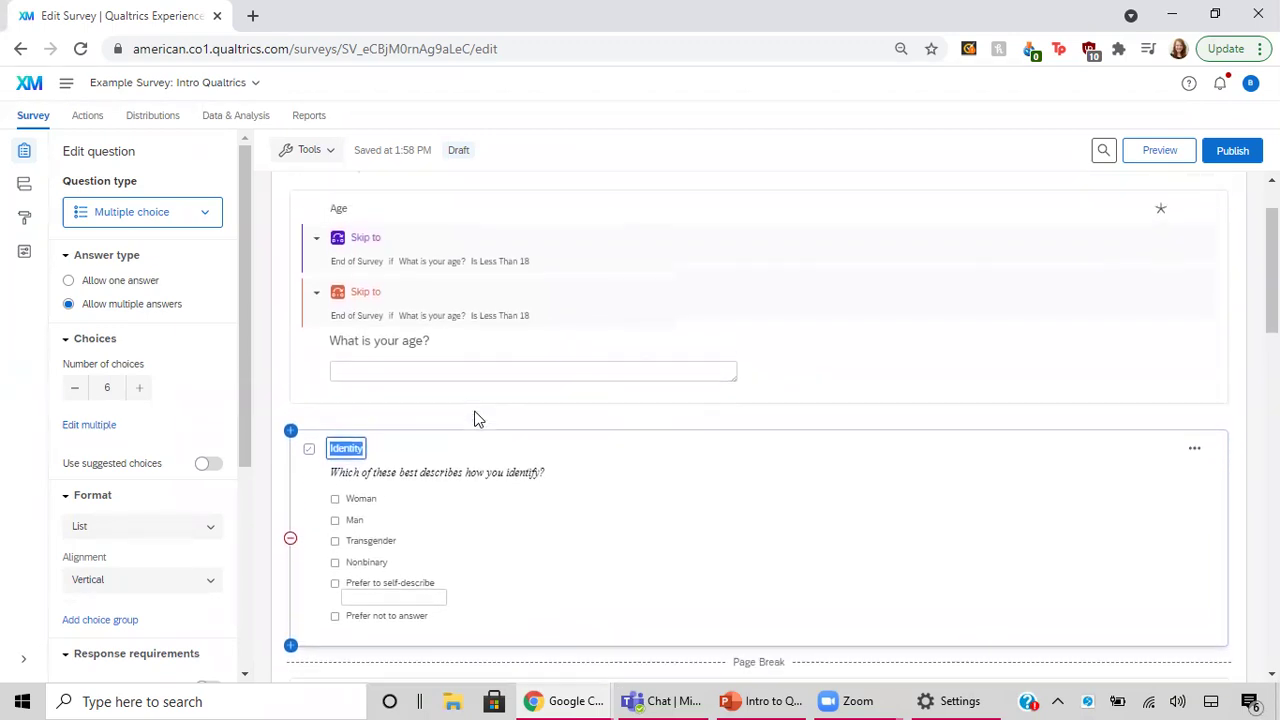
Change the Age question to Text entry and narrow its answer box to a short field.
scroll(476, 418, up, 1)
click(337, 245)
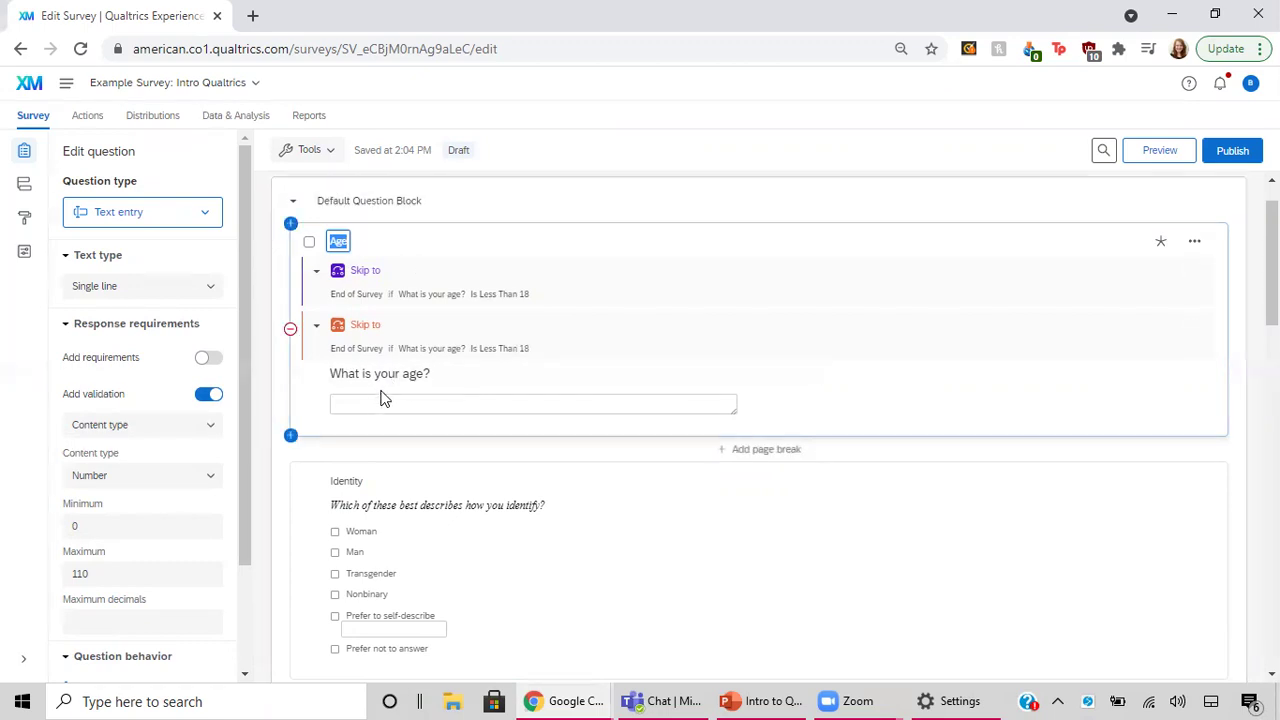
click(205, 214)
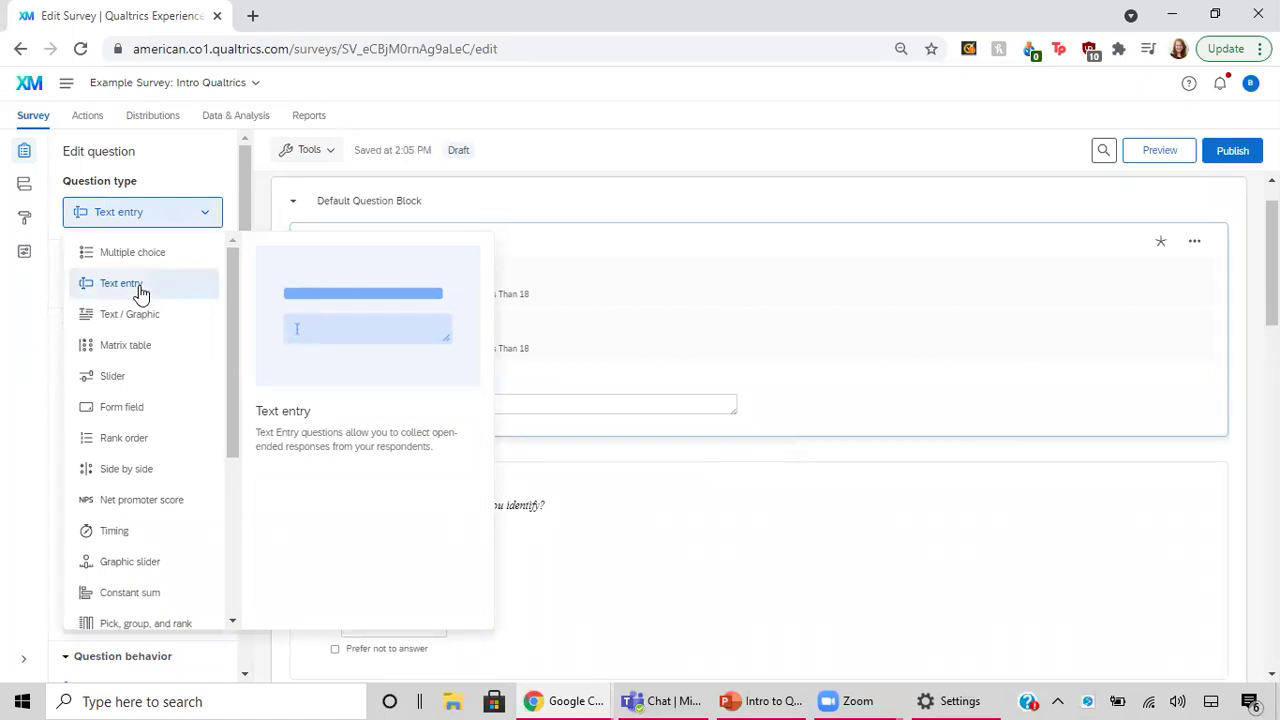
click(139, 290)
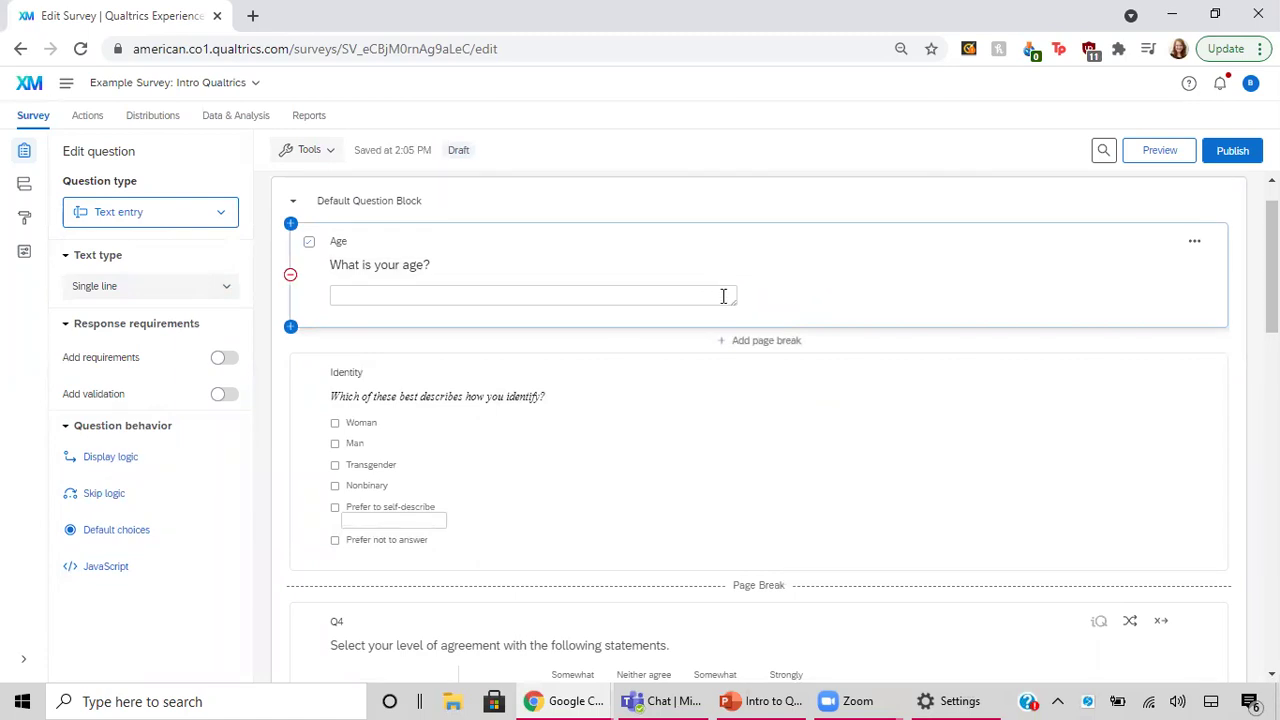
click(641, 291)
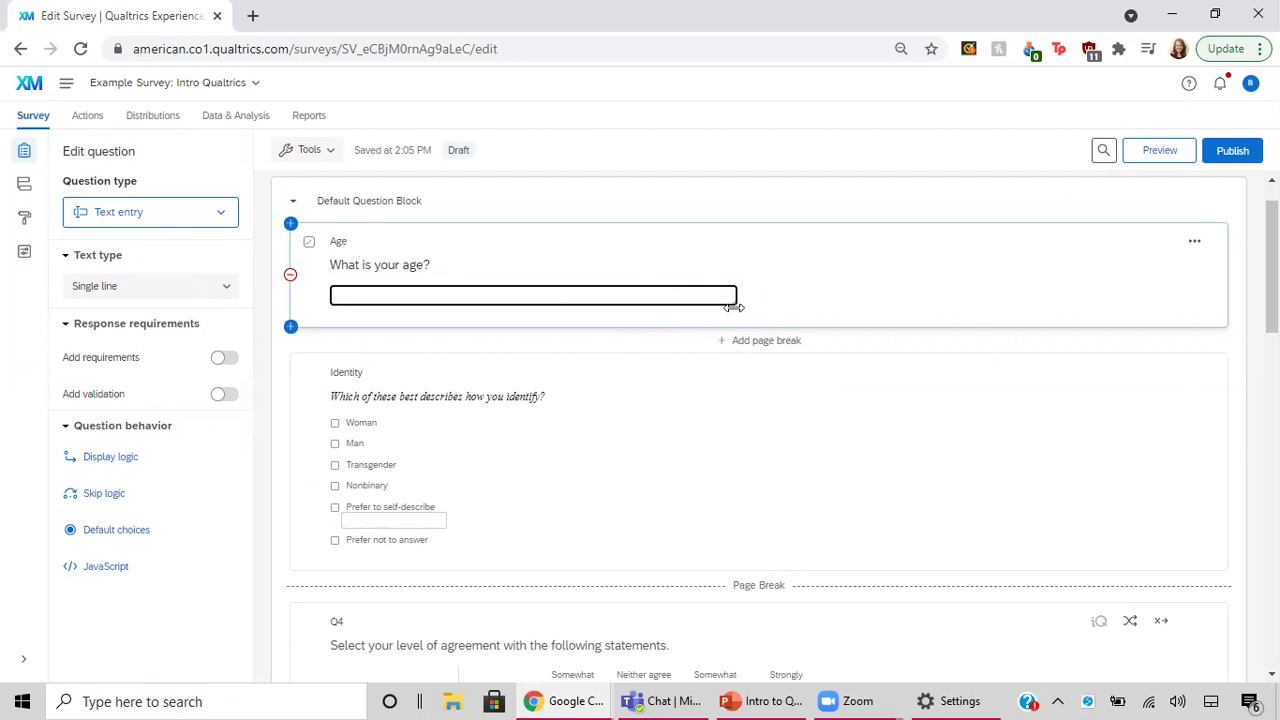
drag(735, 295, 410, 300)
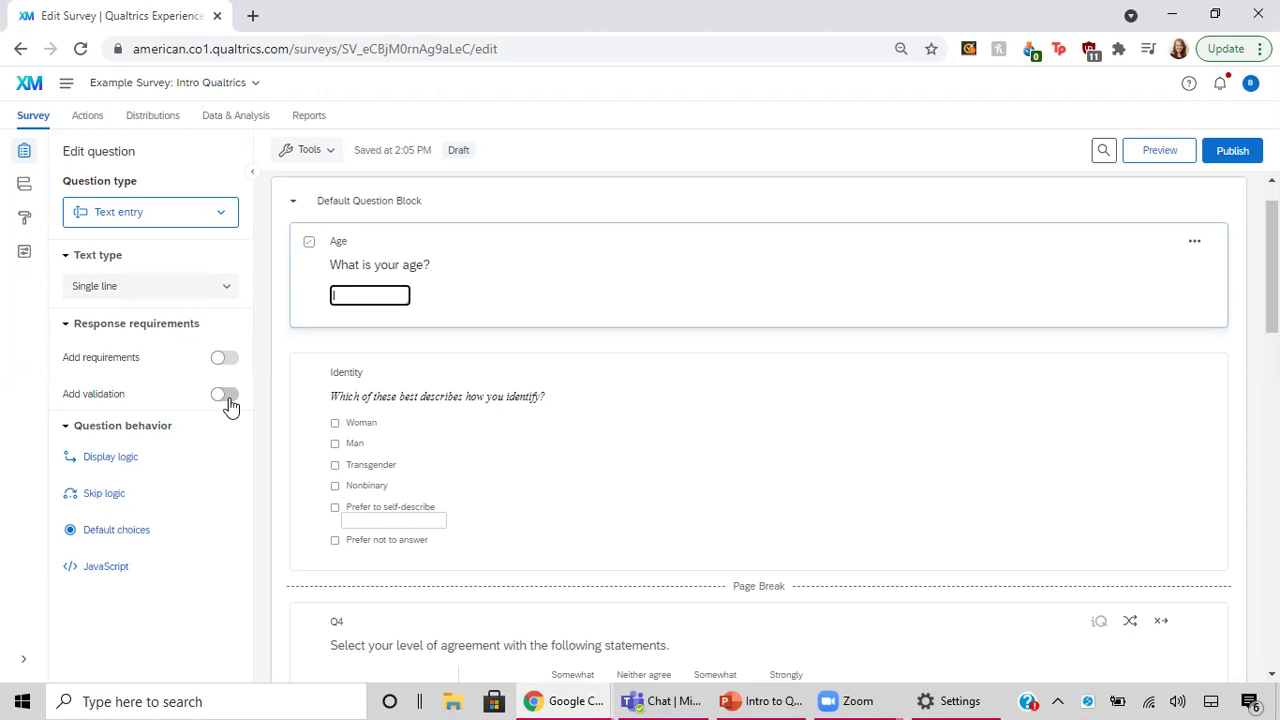
Turn on validation for Age, require an answer, and set content type to Number.
click(225, 396)
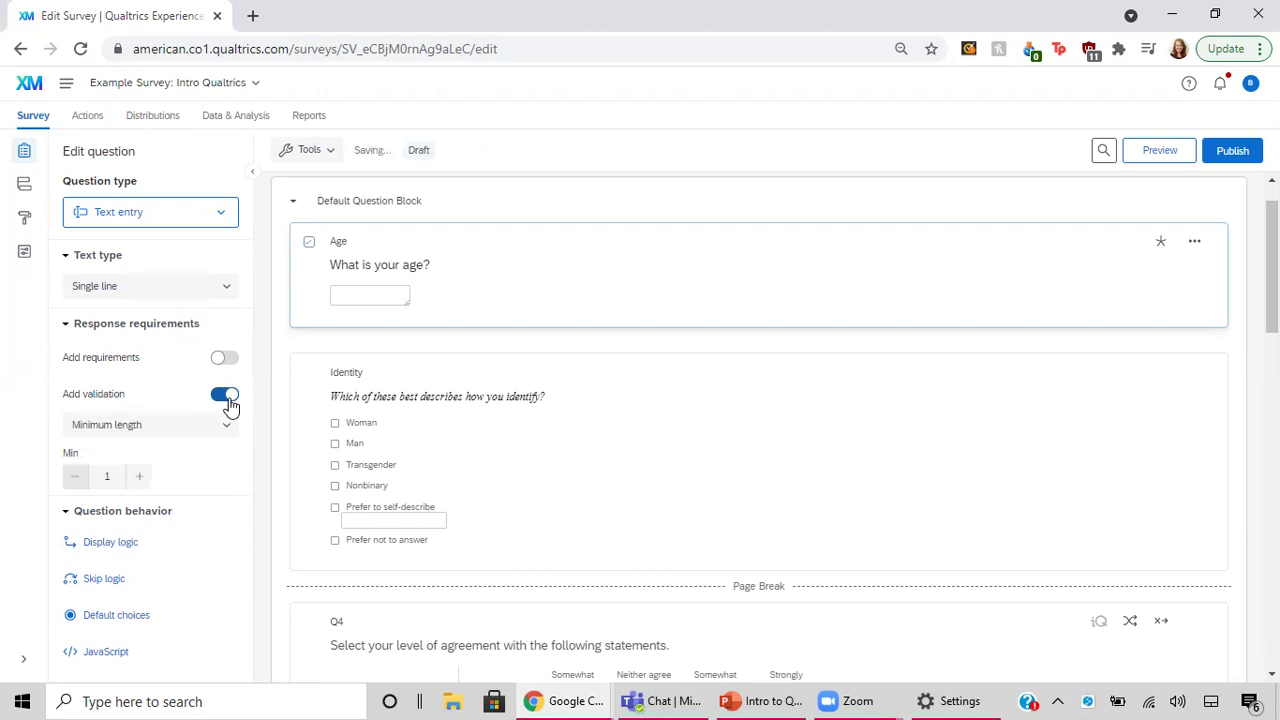
click(226, 360)
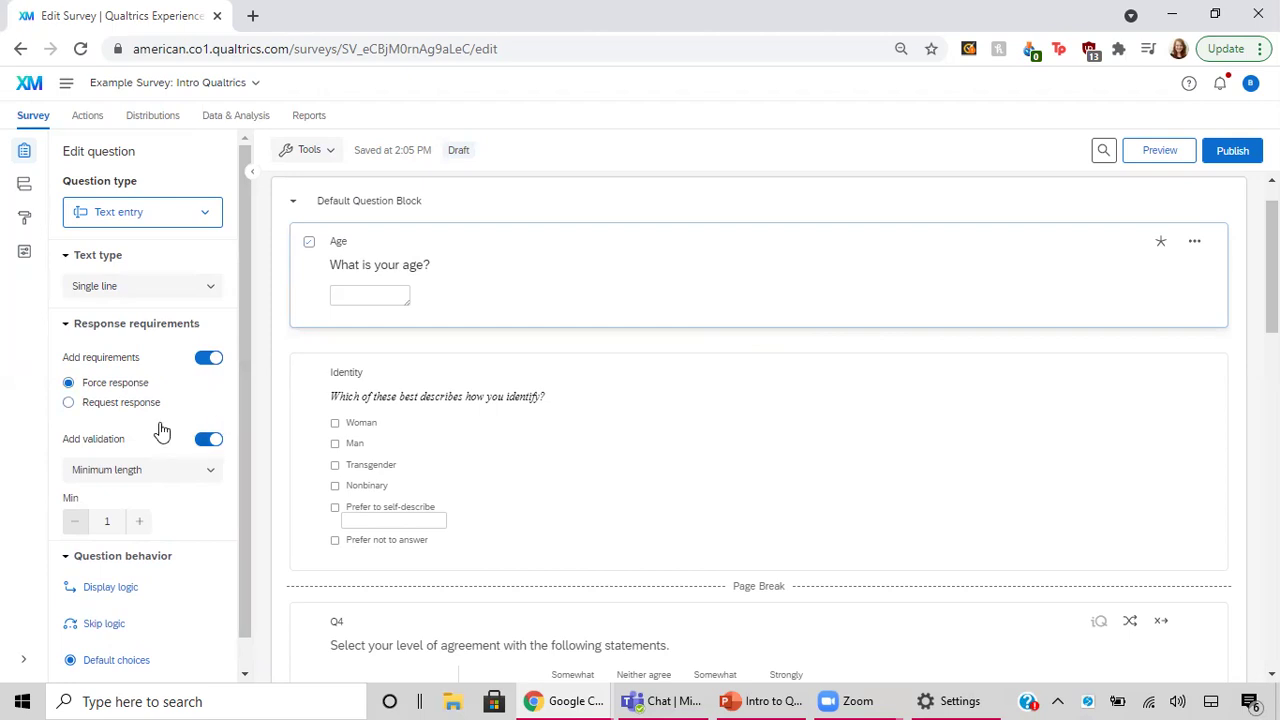
scroll(195, 524, down, 1)
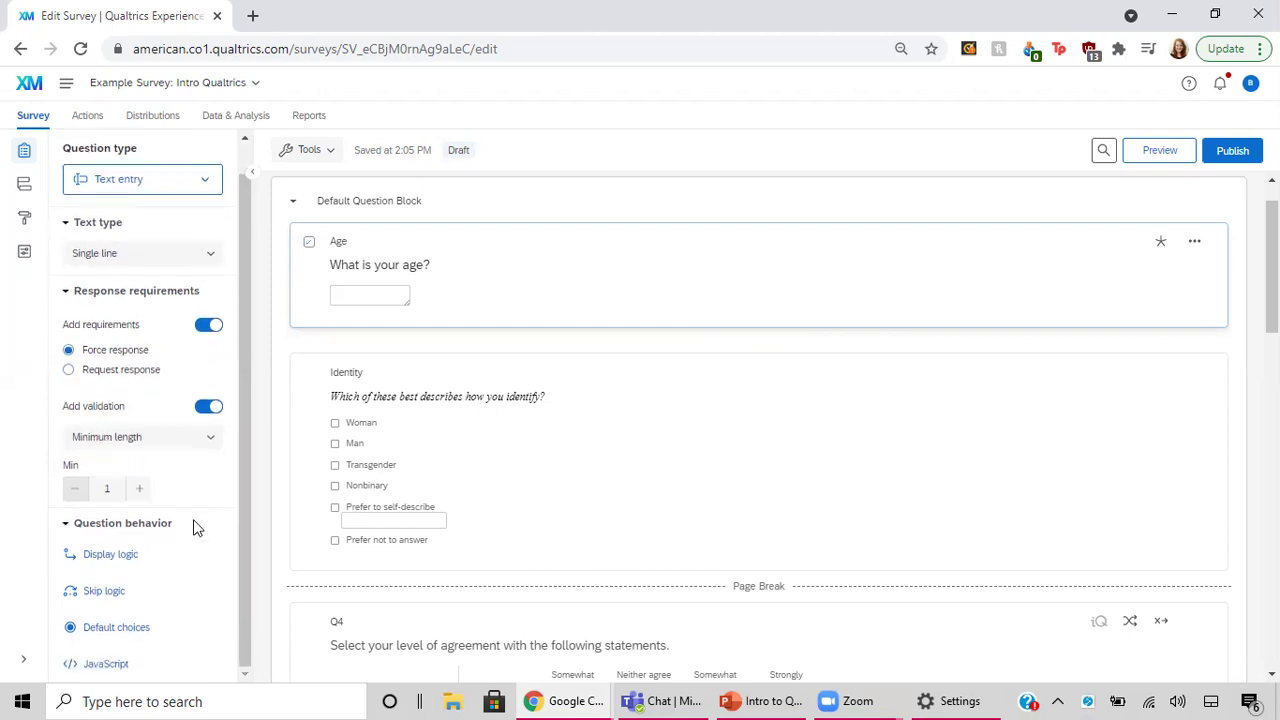
click(169, 439)
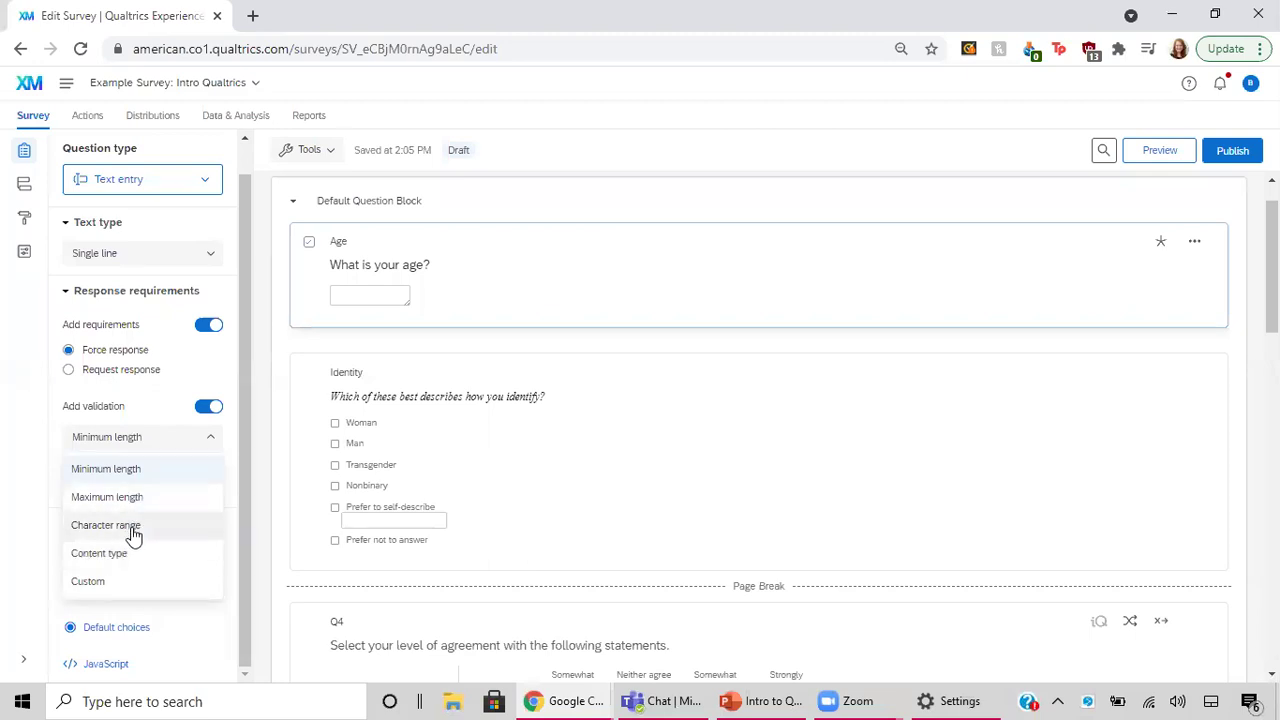
click(134, 530)
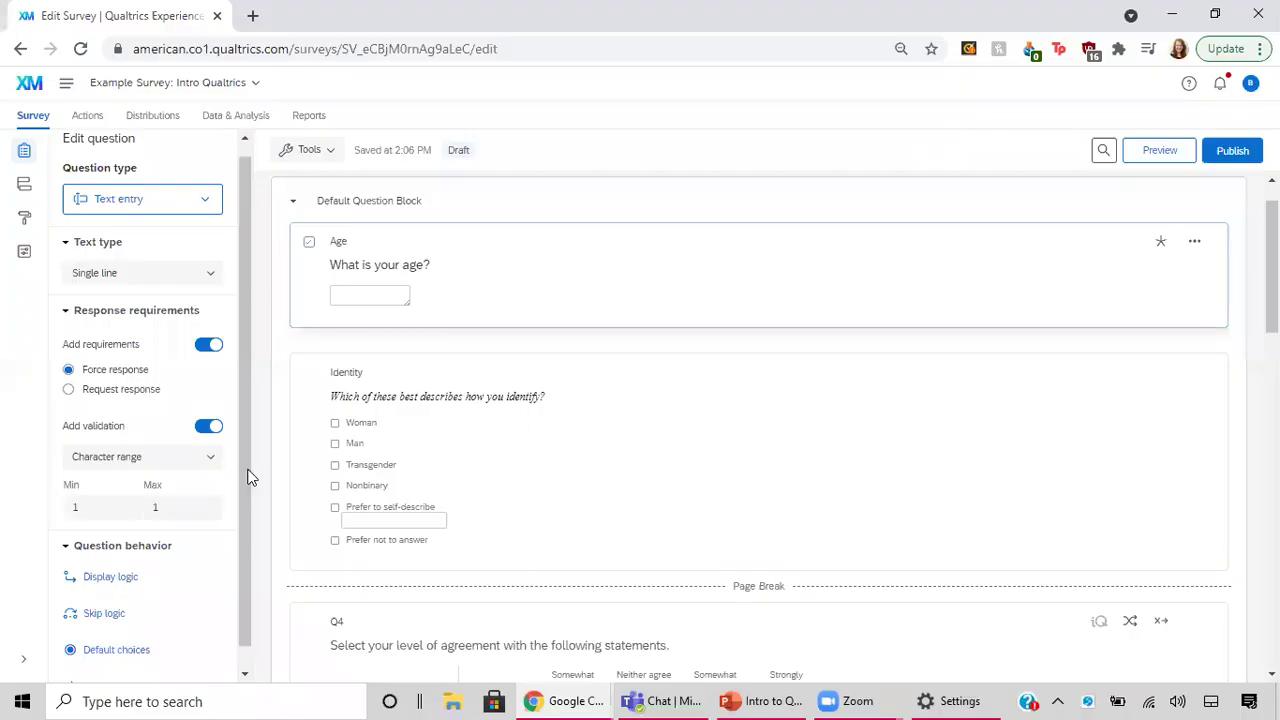
click(210, 458)
click(127, 574)
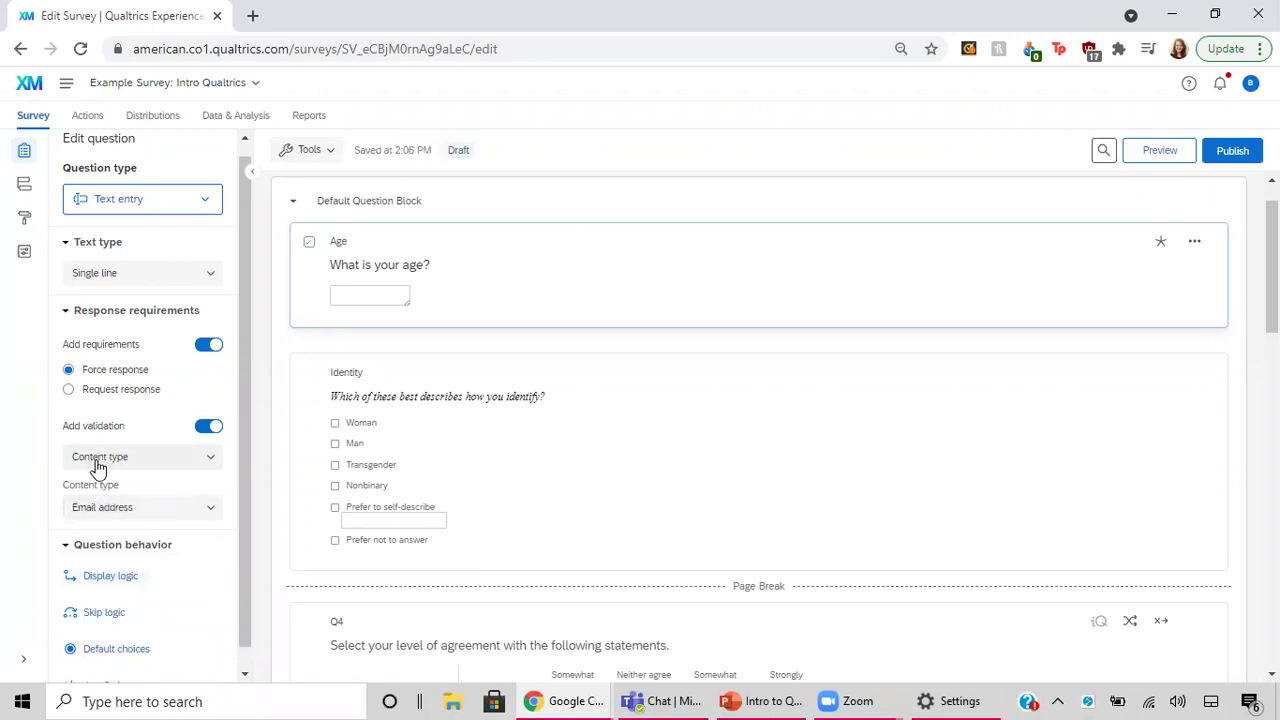
click(114, 514)
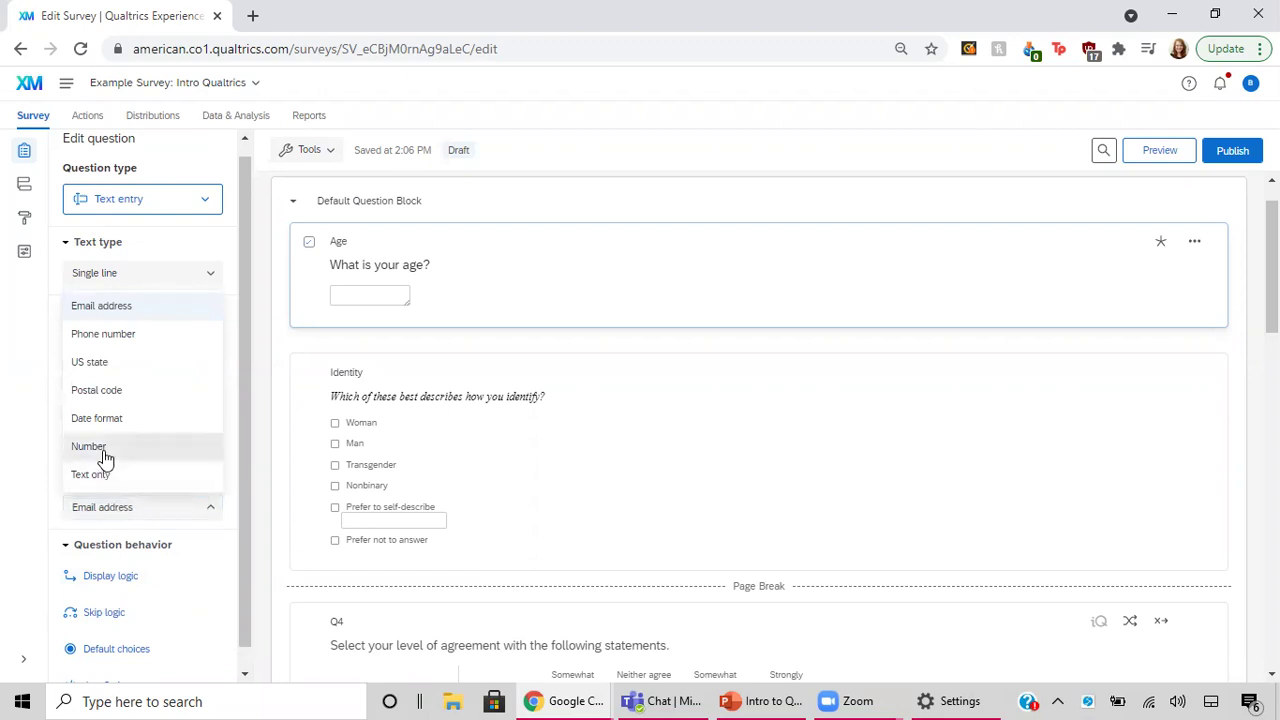
click(104, 450)
Limit the Age answer to a minimum of 0 and a maximum of 110.
scroll(106, 486, down, 3)
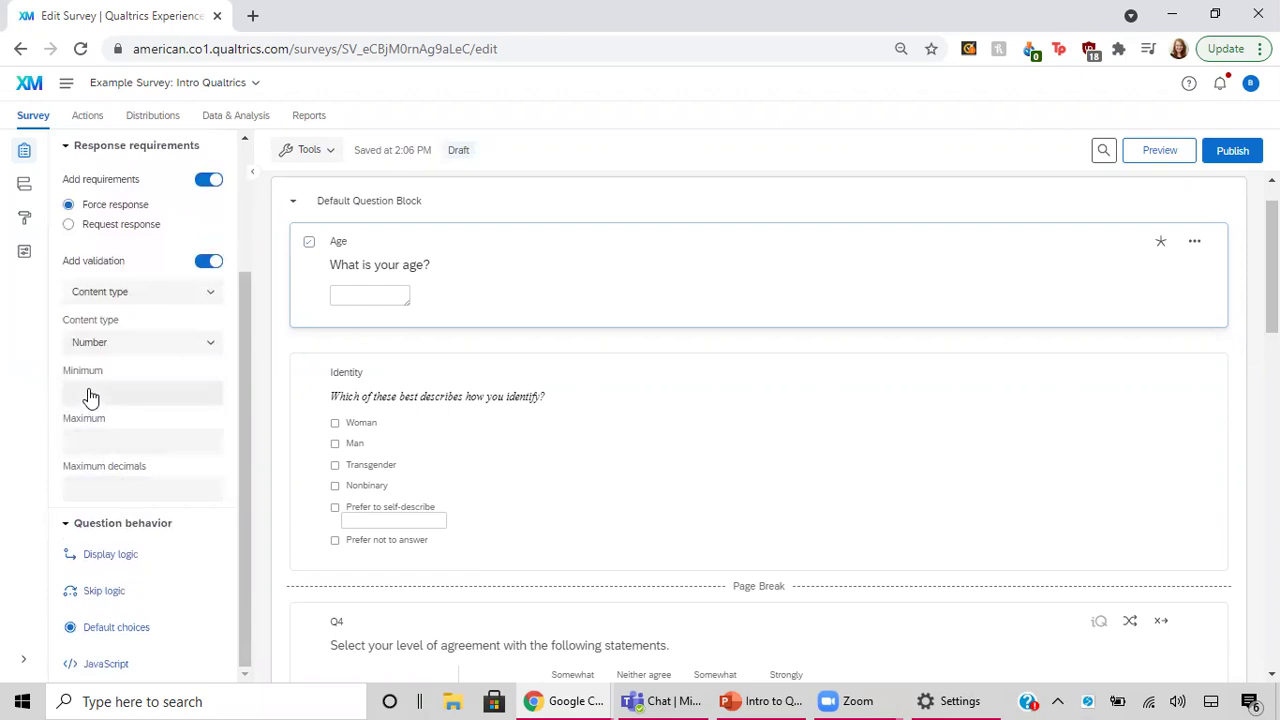
click(93, 392)
text(0)
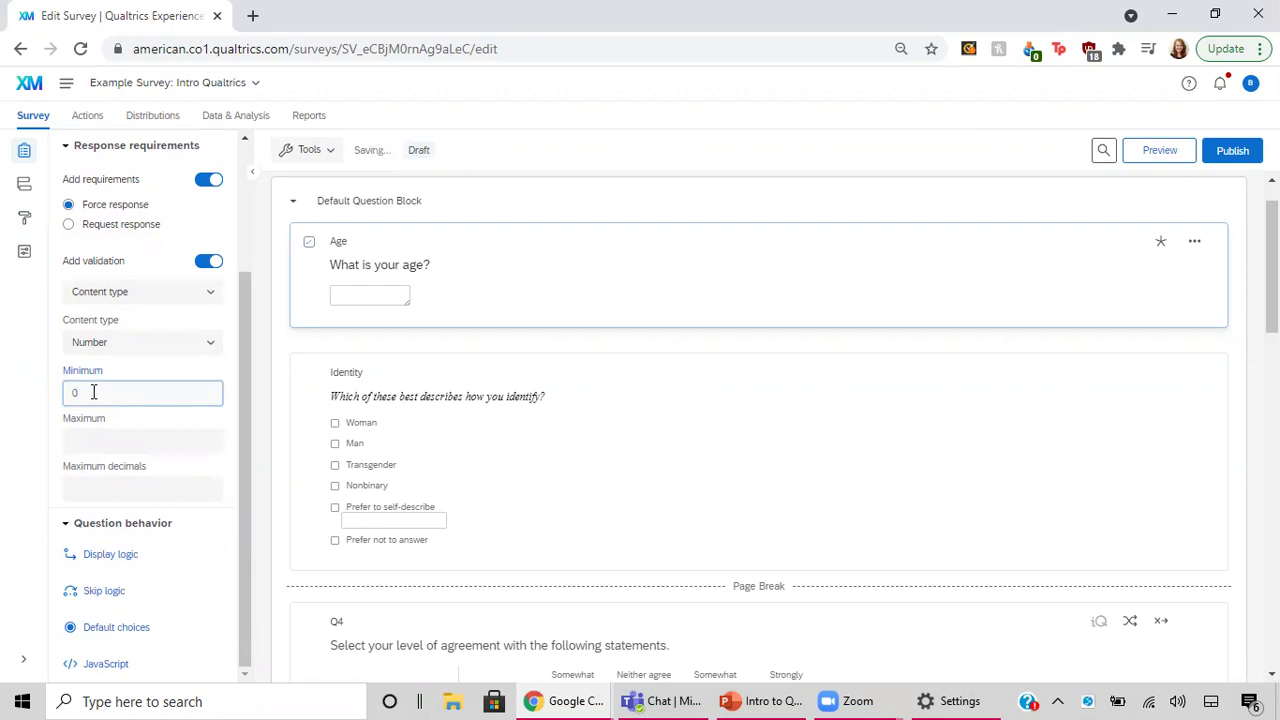
click(93, 439)
text(110)
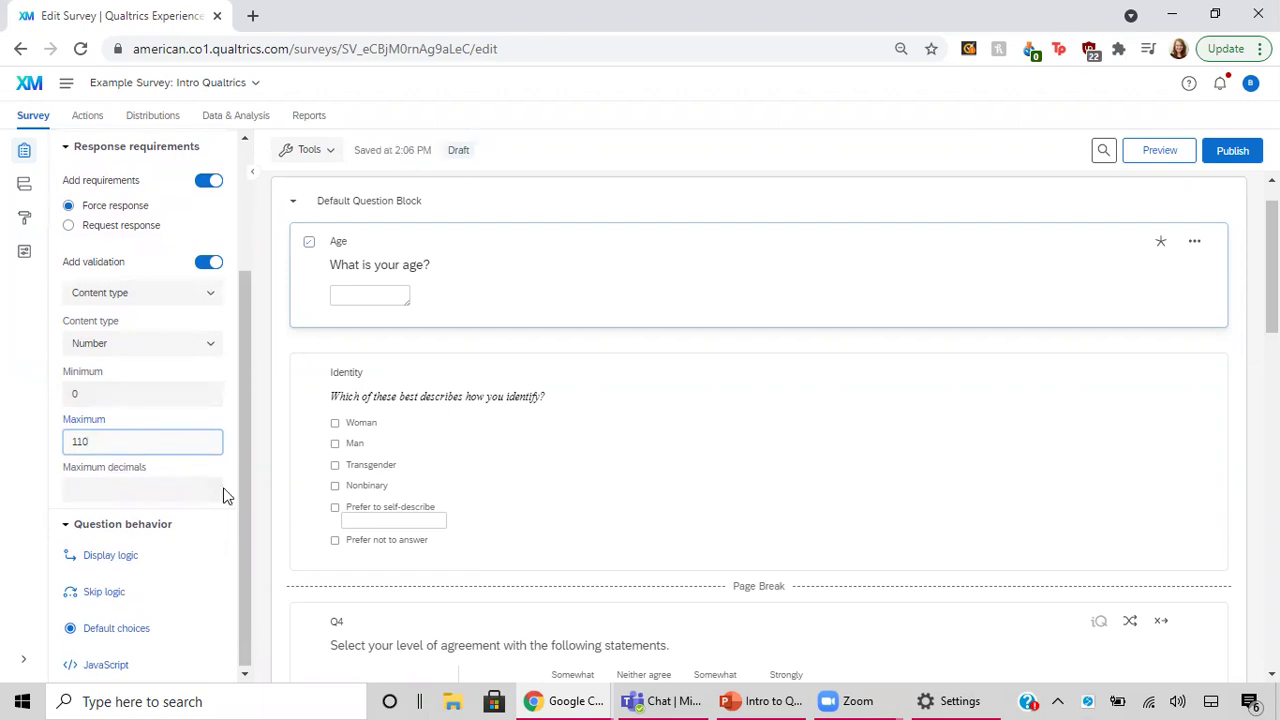
Add skip logic to Age: End of Survey if 'What is your age?' is less than 18.
click(463, 343)
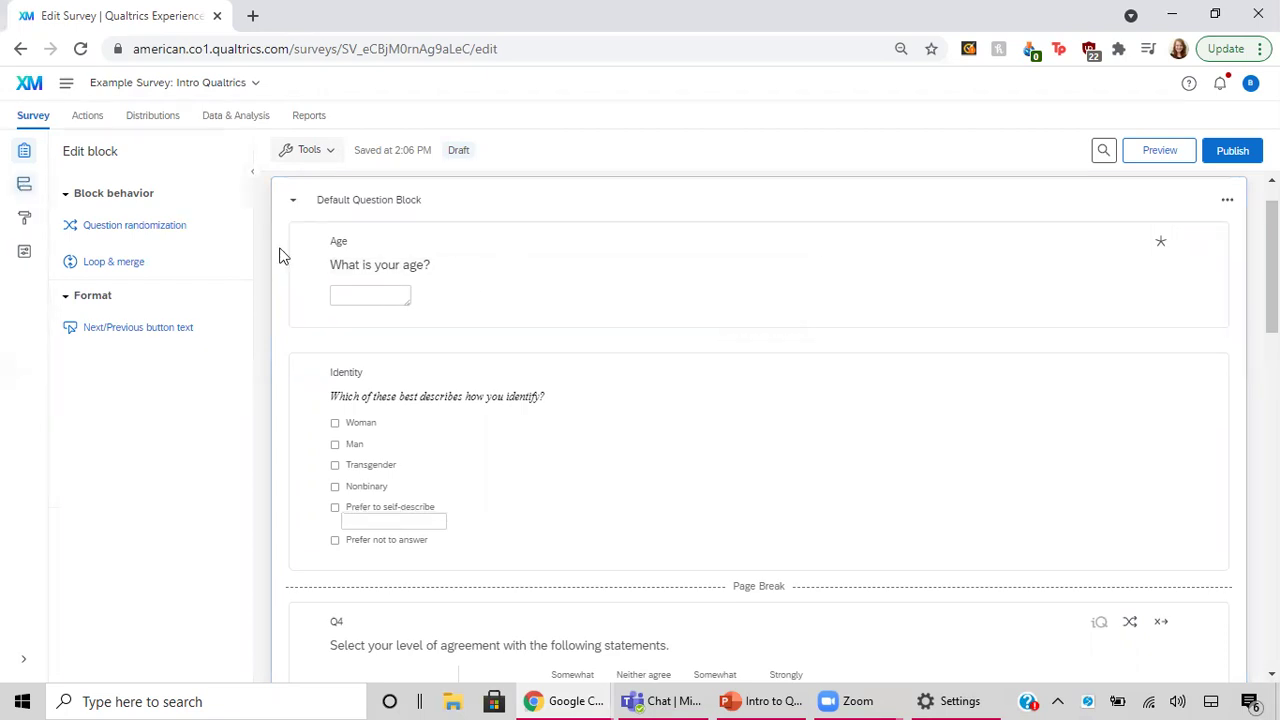
click(399, 250)
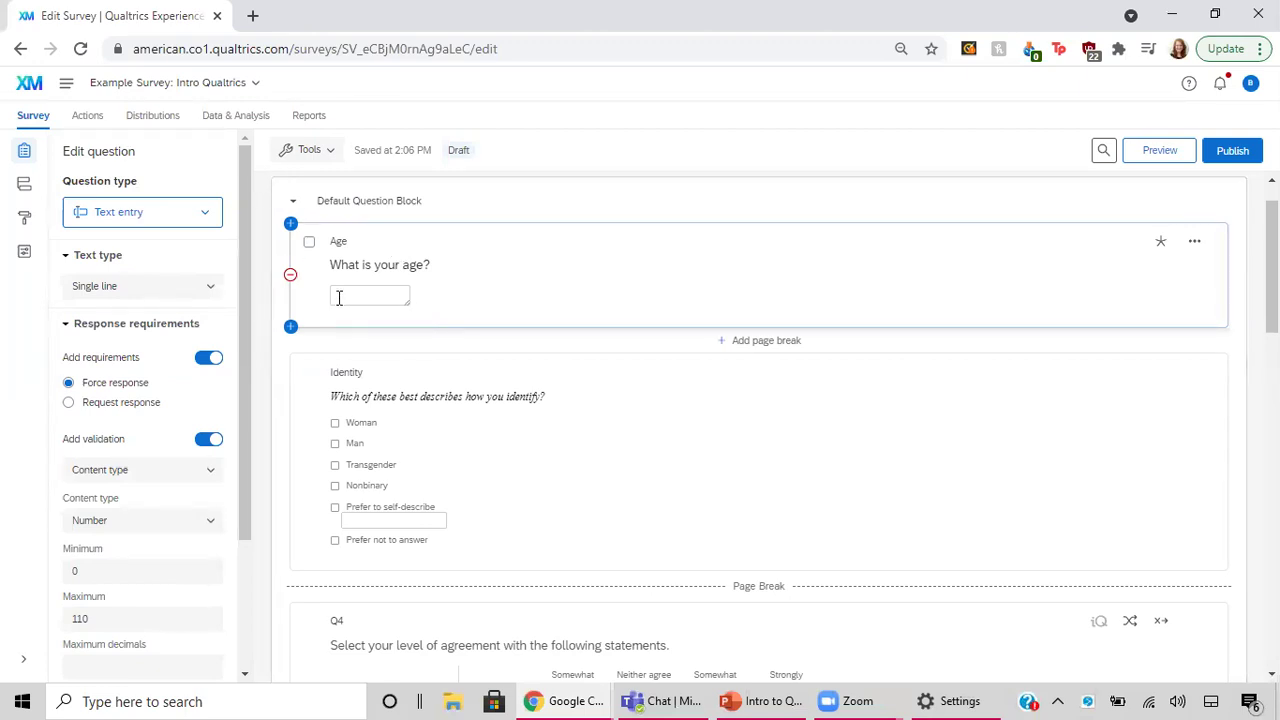
scroll(146, 563, down, 1)
scroll(146, 563, down, 1)
scroll(148, 562, down, 1)
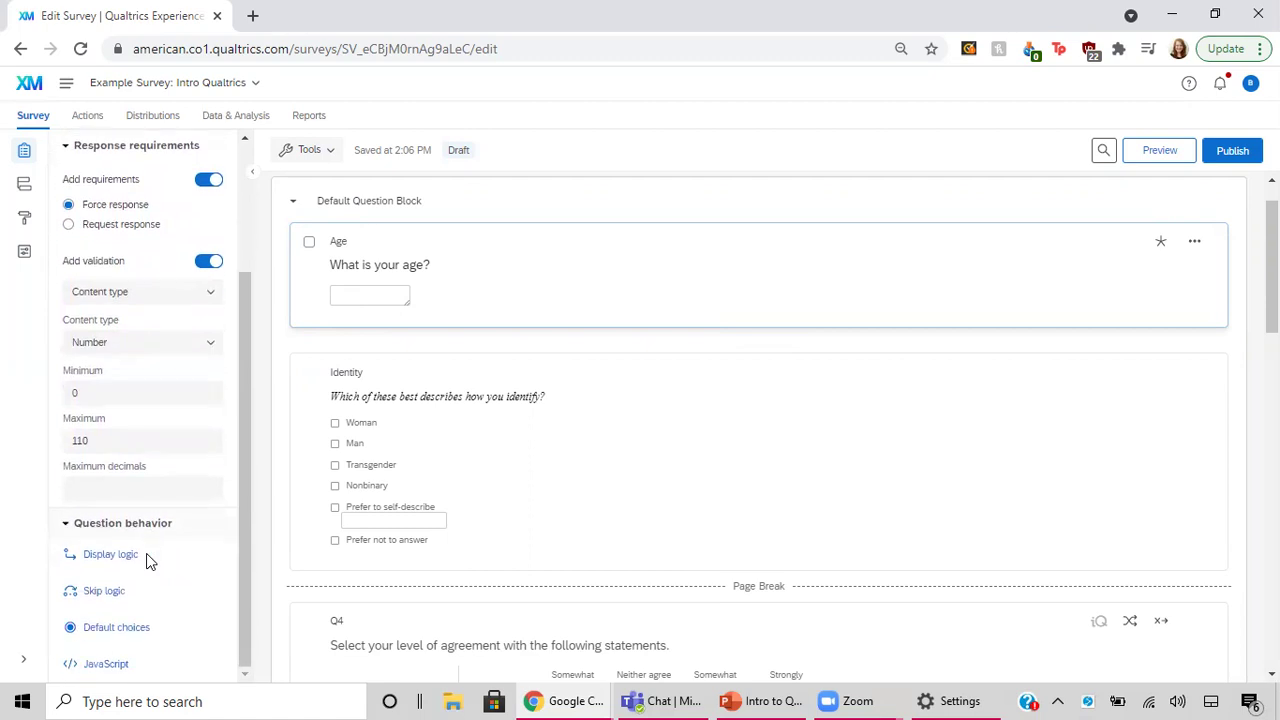
click(309, 242)
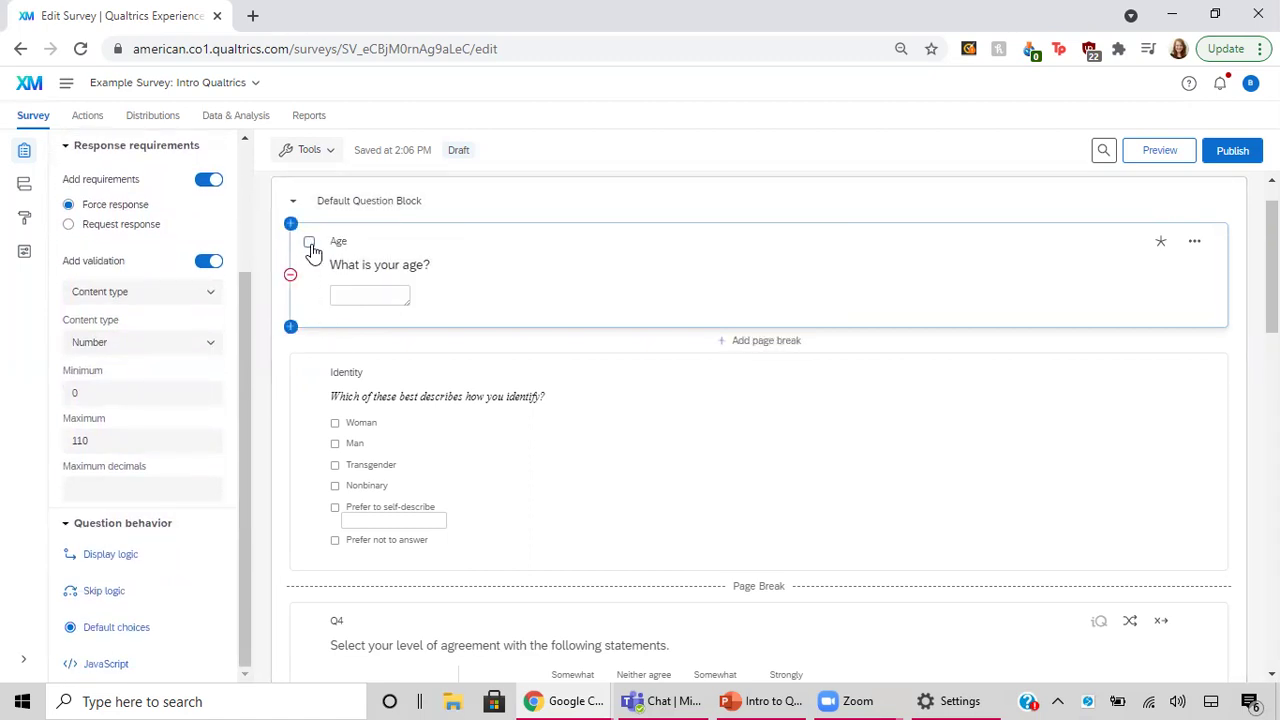
click(104, 591)
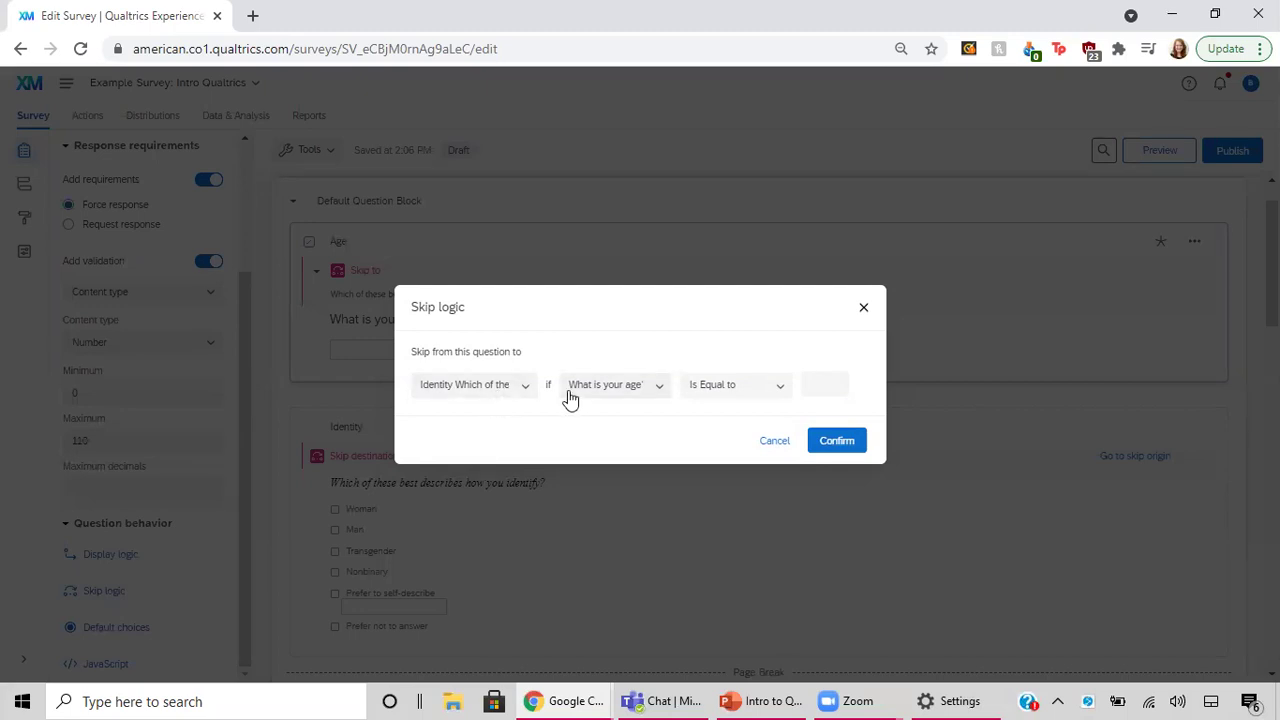
click(752, 396)
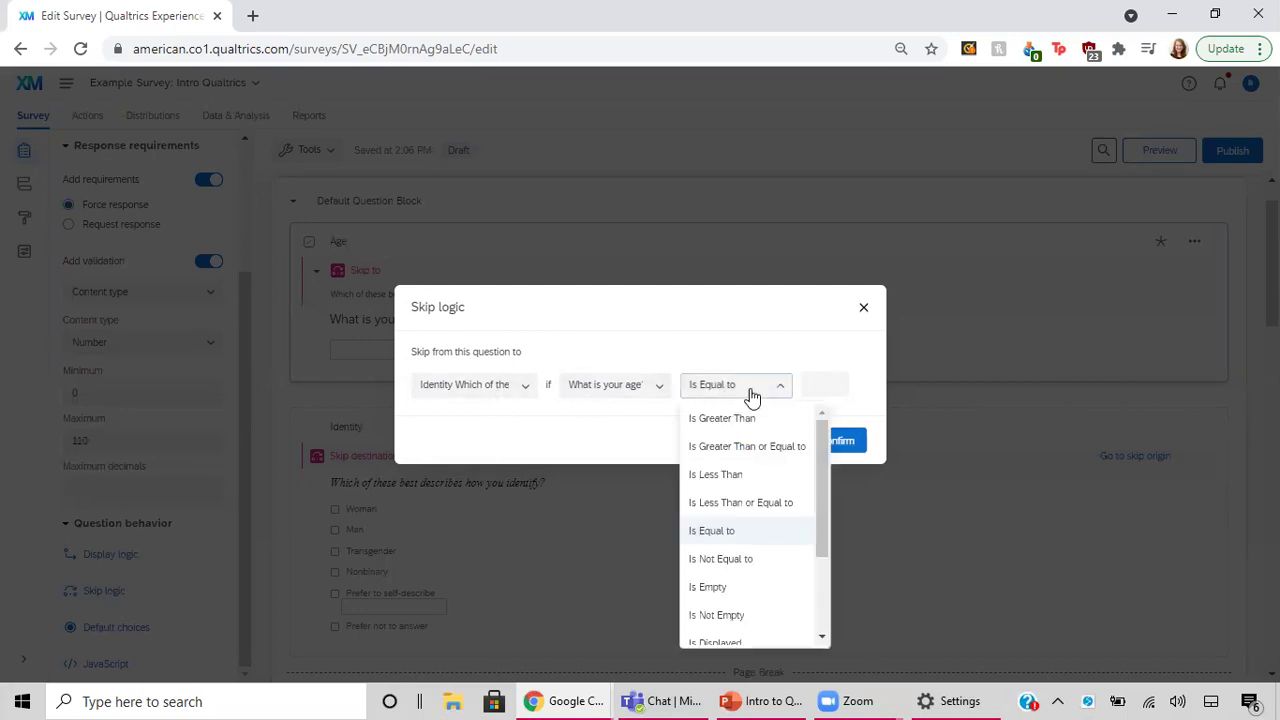
click(728, 476)
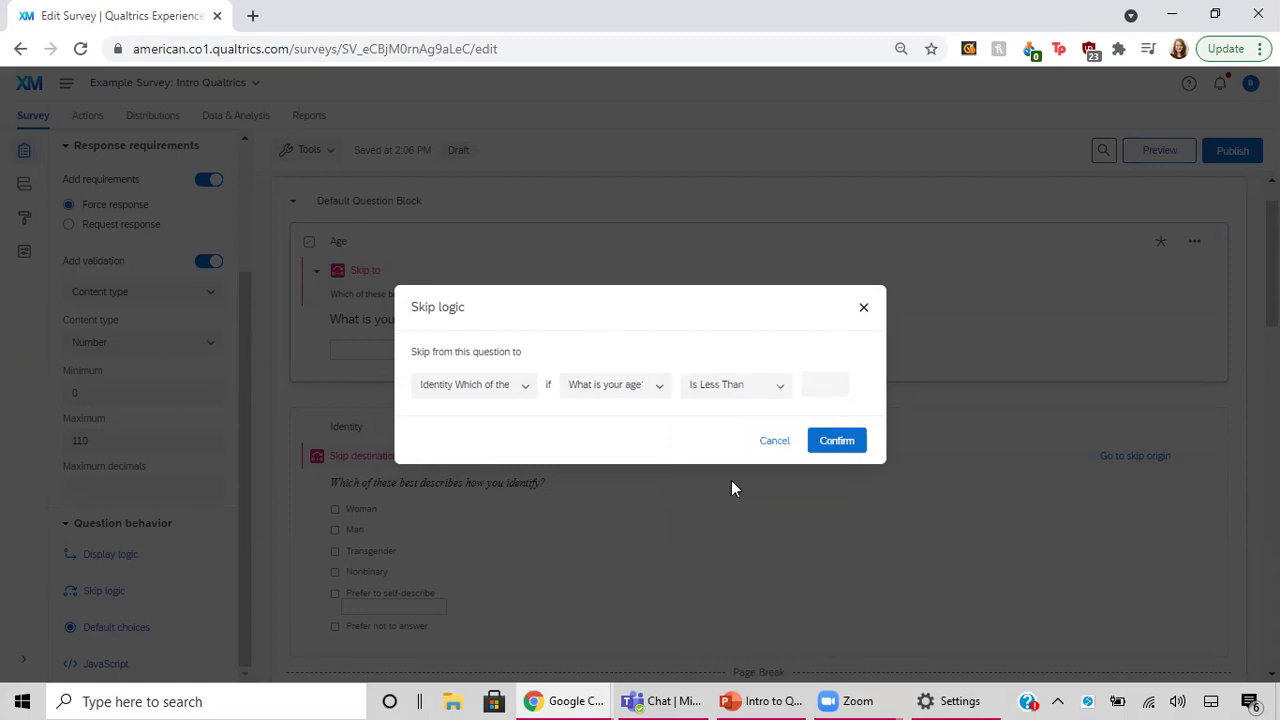
click(826, 384)
click(510, 394)
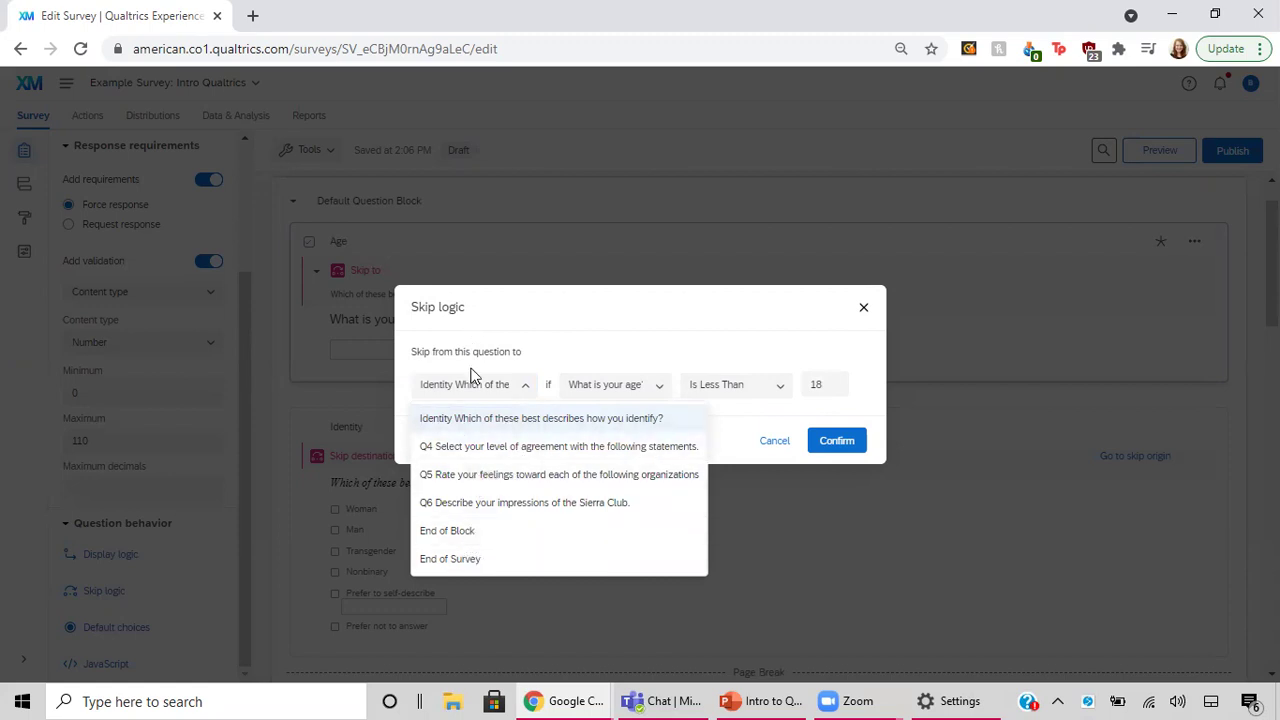
click(456, 562)
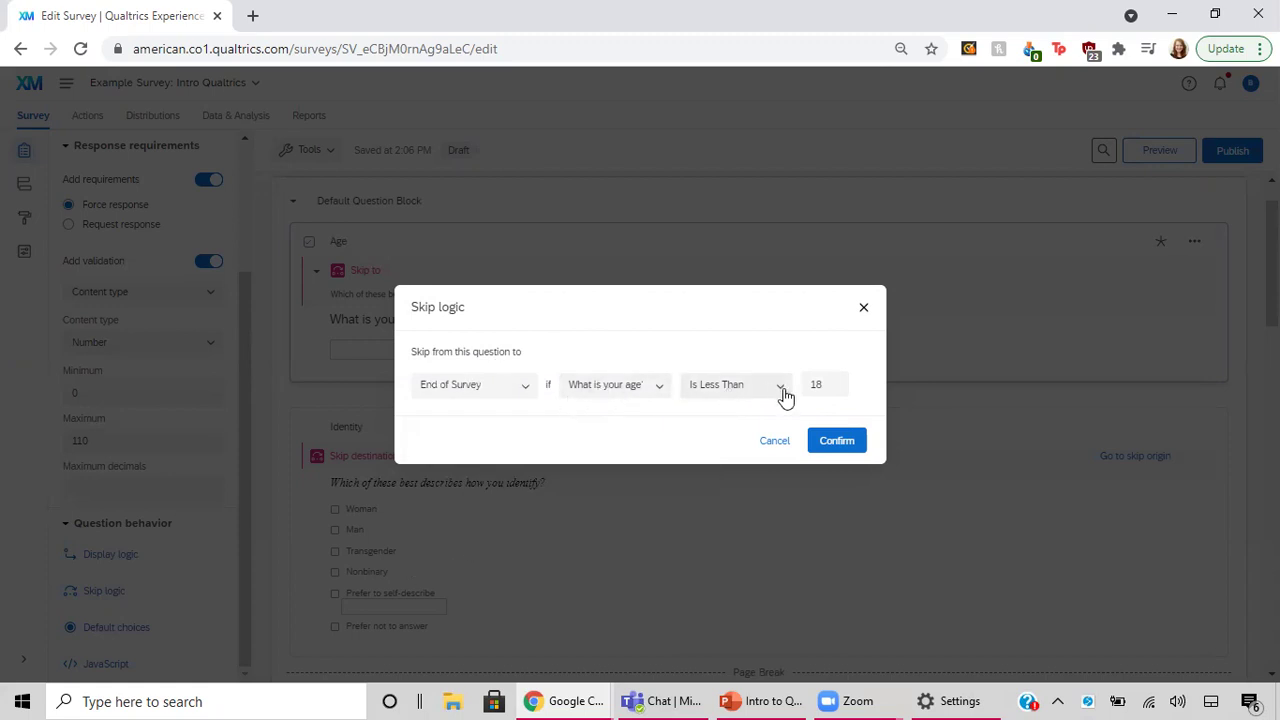
click(837, 441)
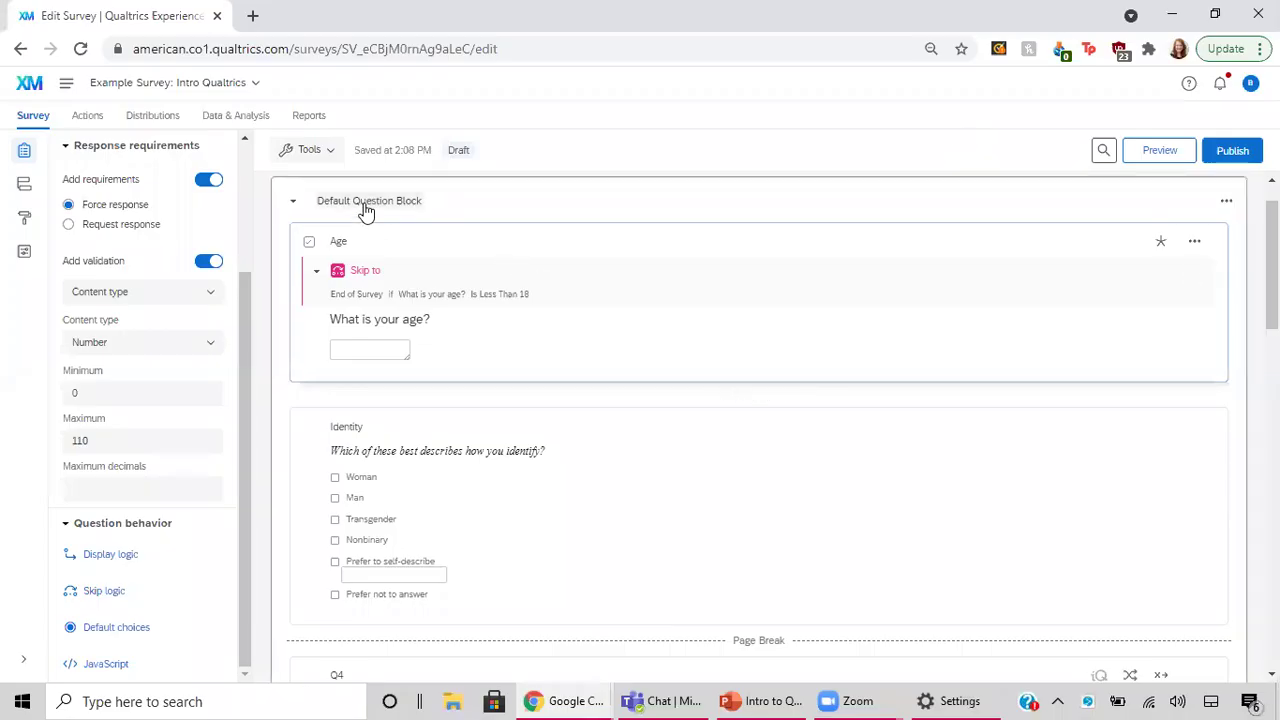
Retitle 'Default Question Block' as 'Demographics' and scroll through its questions.
click(366, 203)
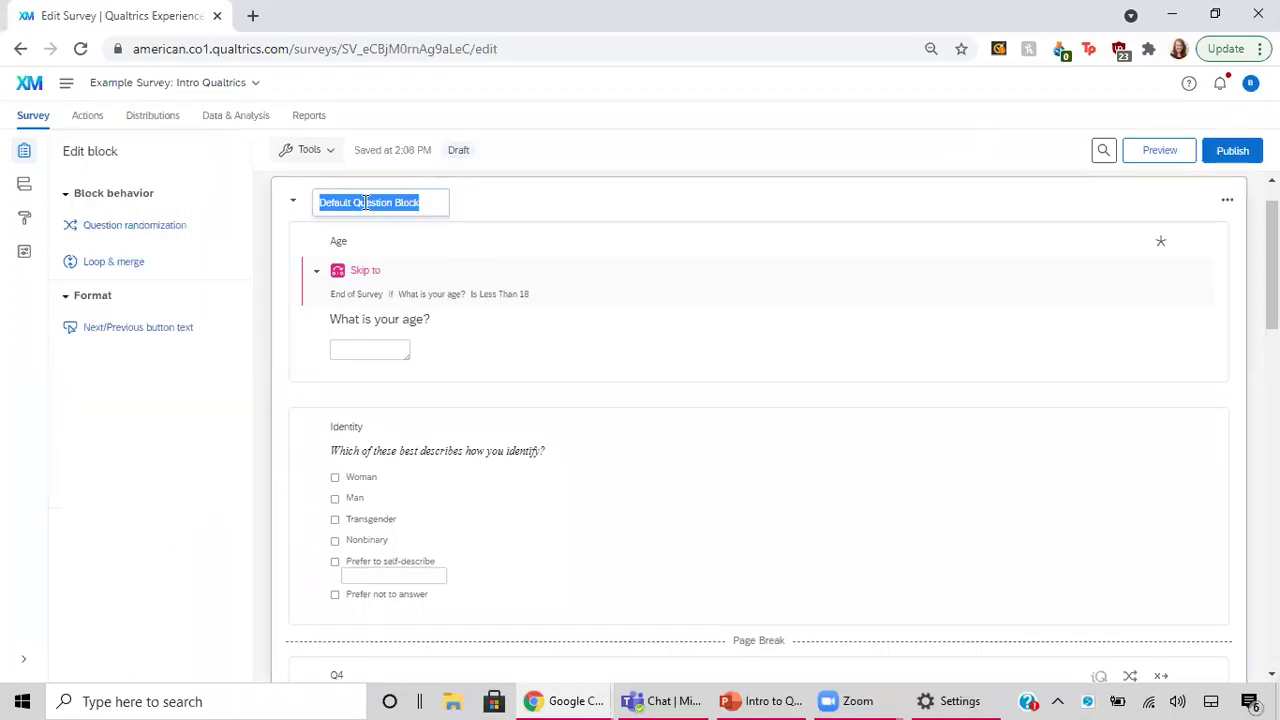
text(Demographics)
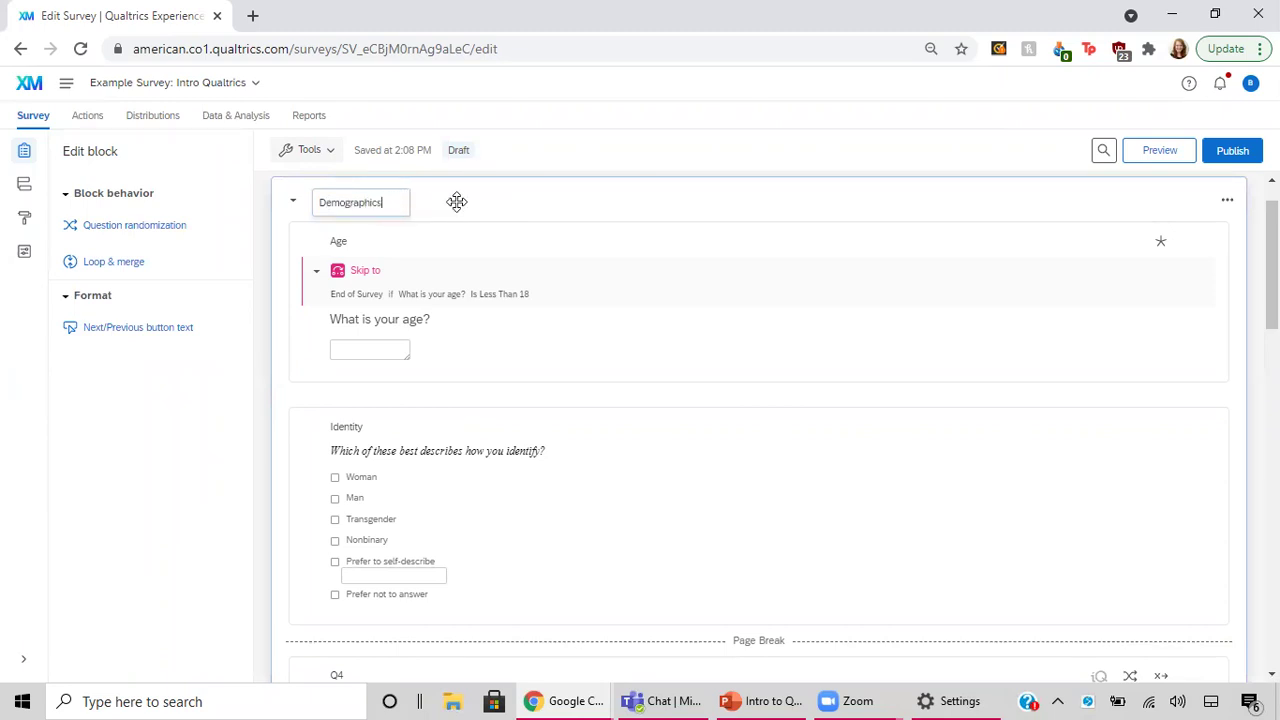
click(455, 201)
scroll(589, 388, down, 3)
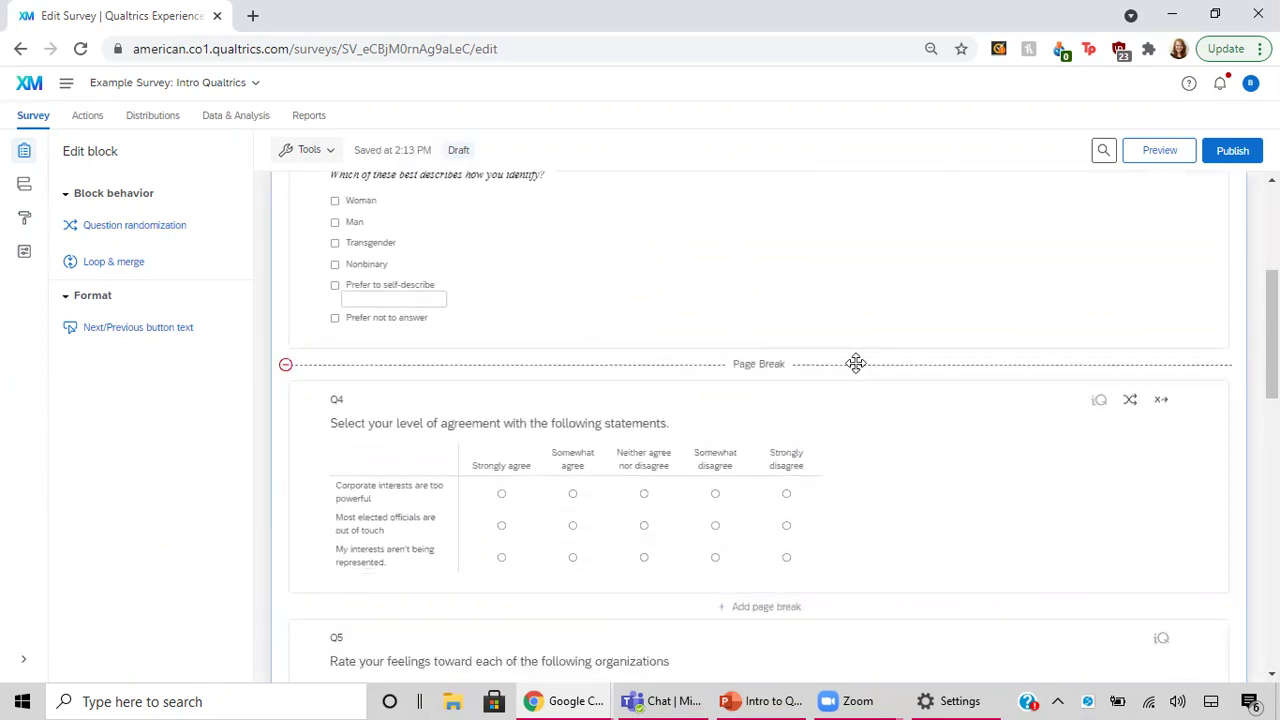
scroll(814, 220, up, 3)
scroll(815, 220, down, 10)
scroll(815, 220, up, 3)
scroll(818, 220, up, 3)
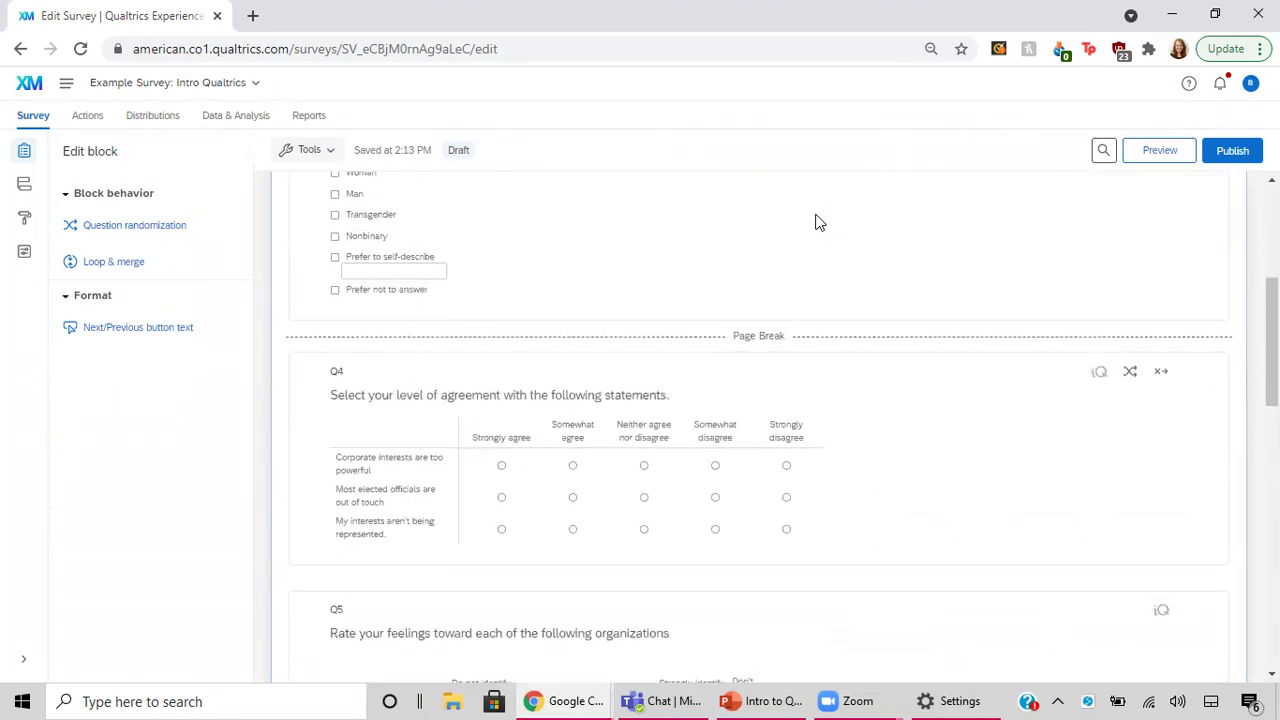
scroll(801, 357, down, 5)
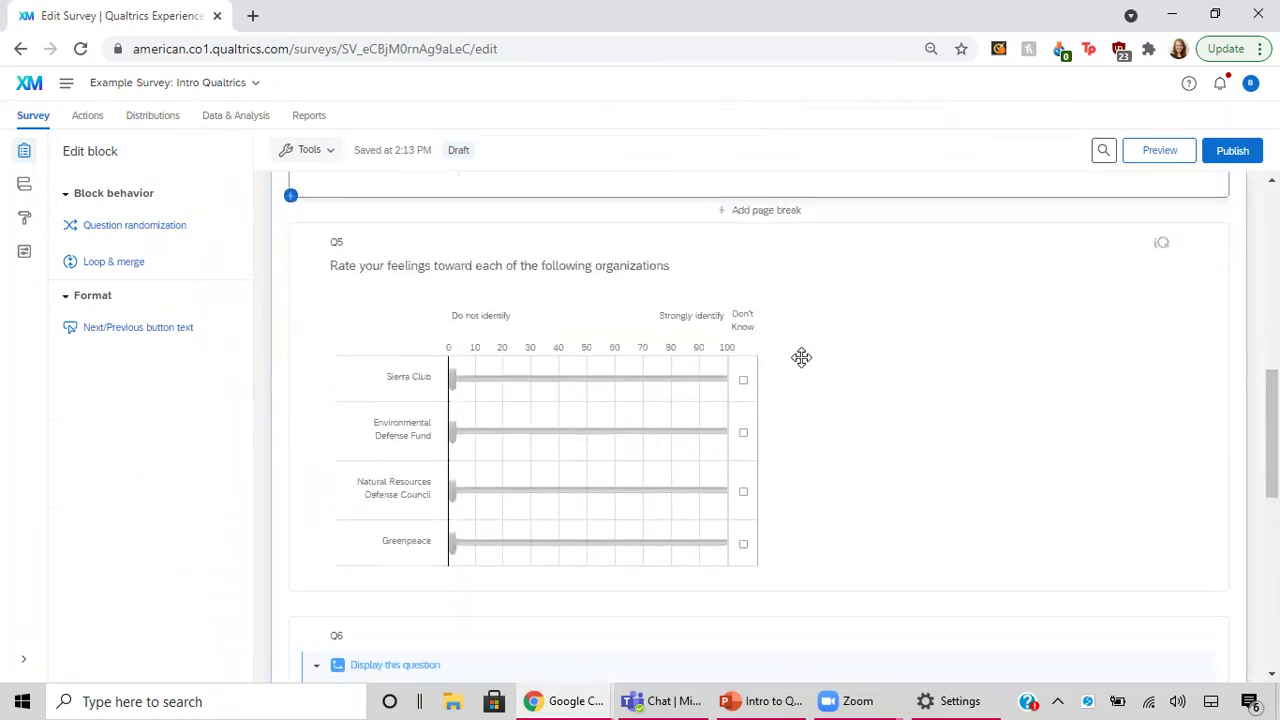
scroll(801, 357, up, 3)
scroll(801, 357, up, 3)
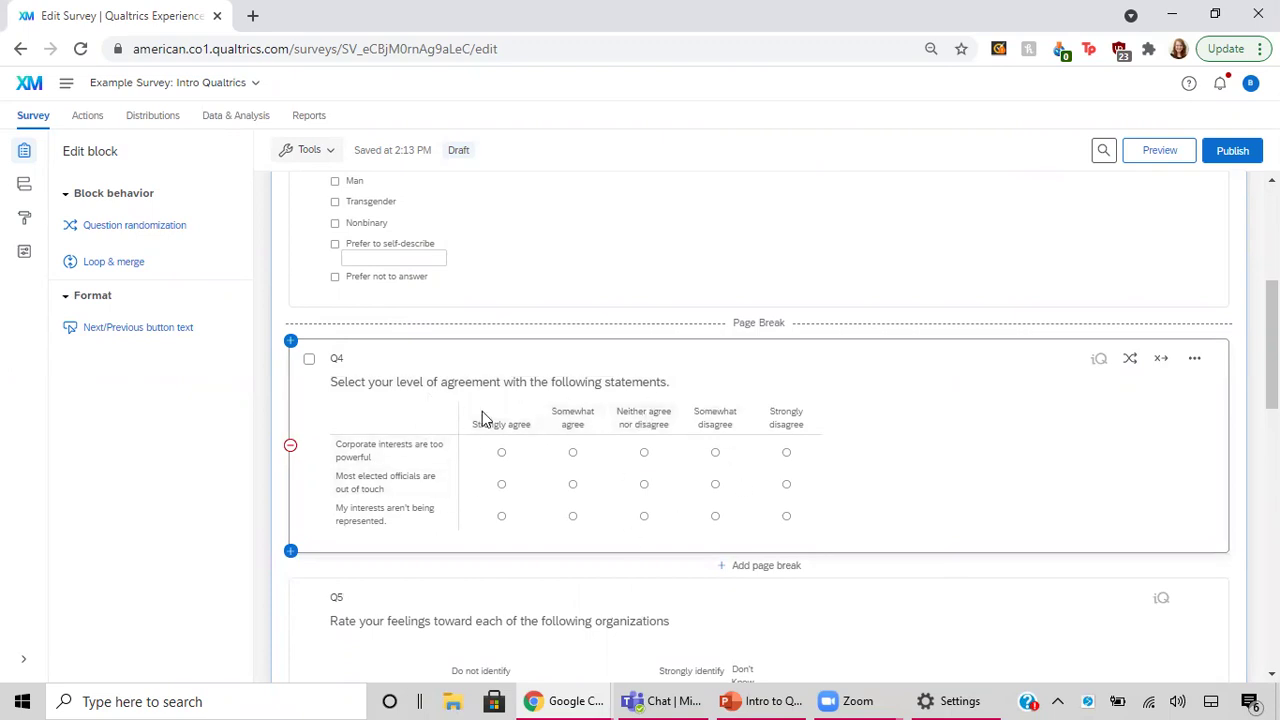
Check the Survey flow, return to Builder, and view Q4's question type options unchanged.
click(24, 186)
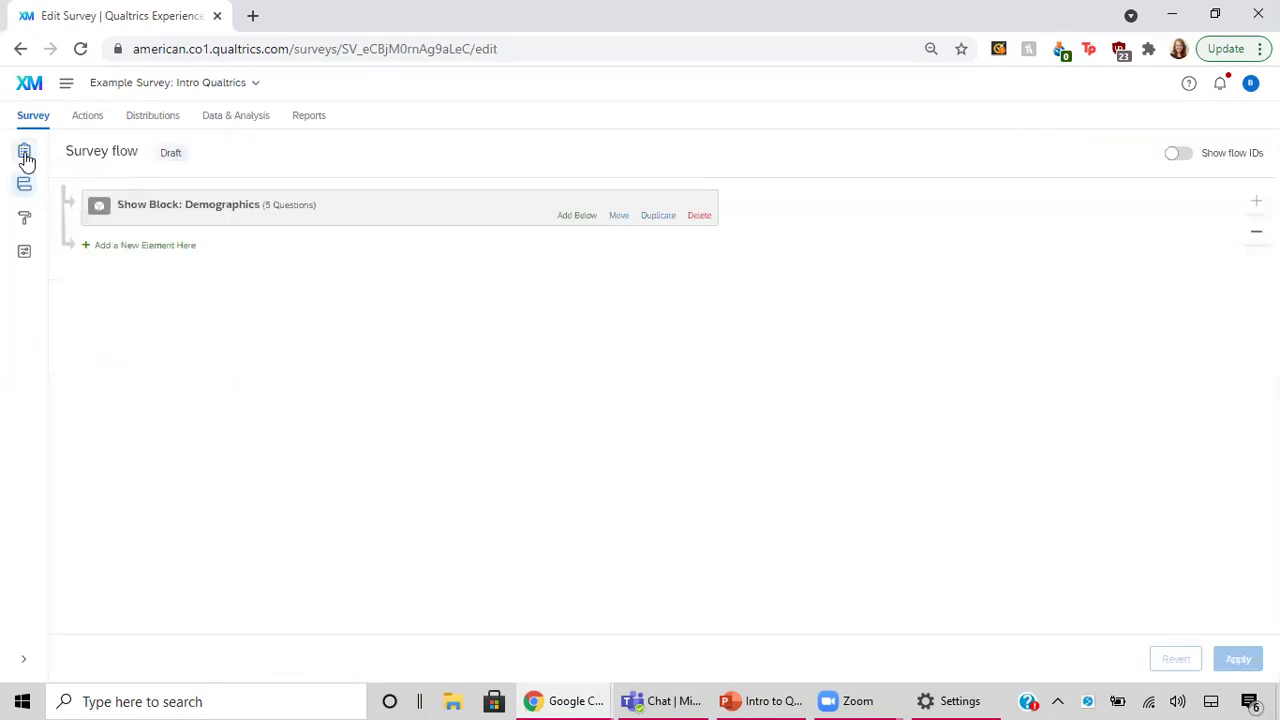
click(24, 151)
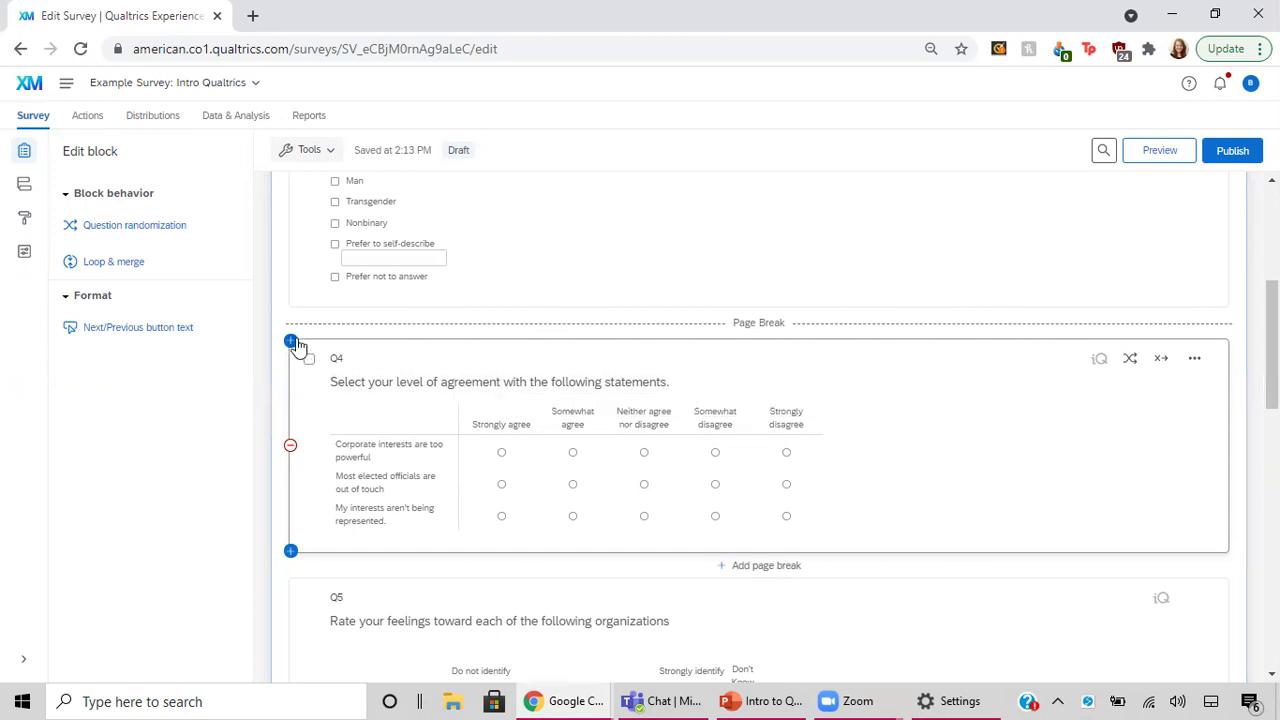
click(371, 366)
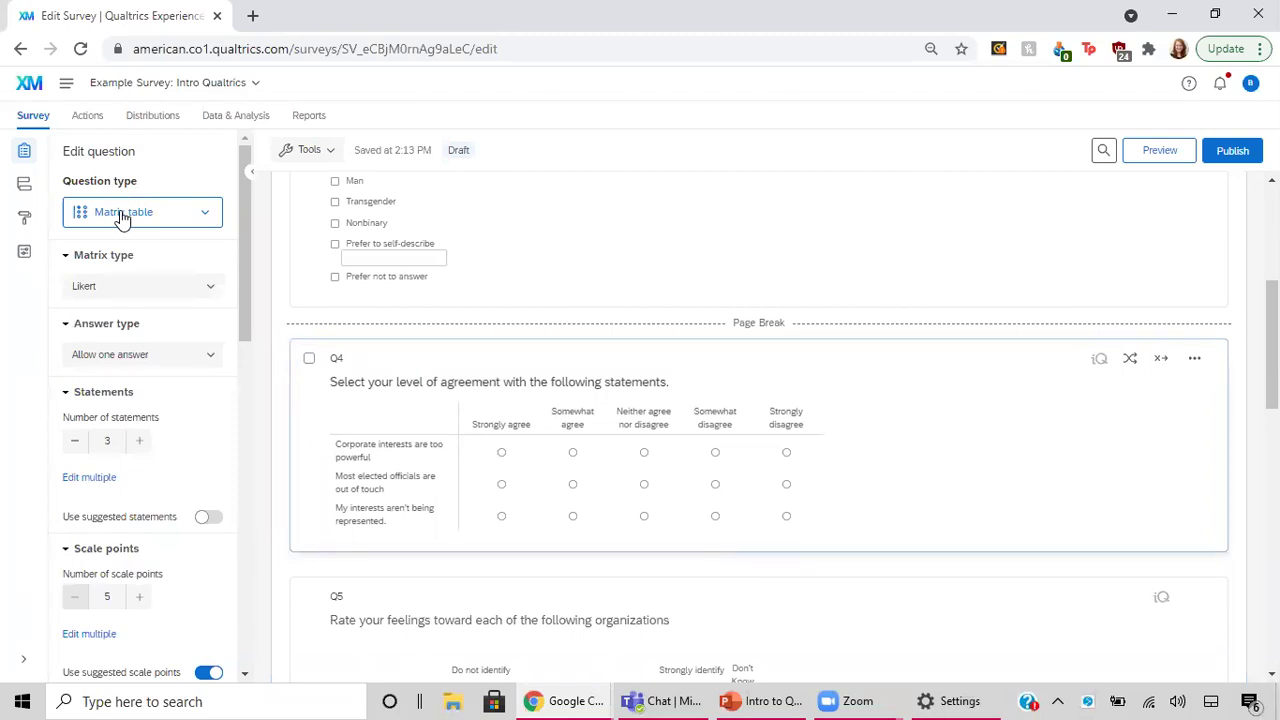
click(206, 216)
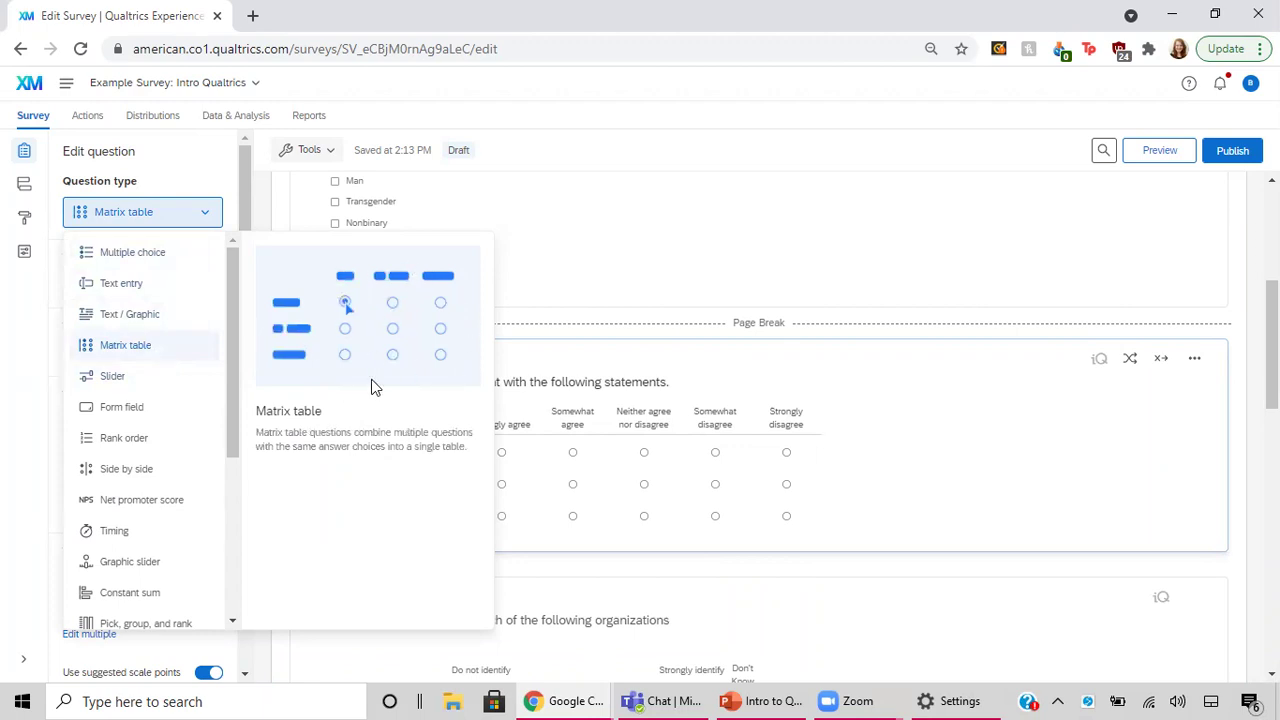
click(908, 484)
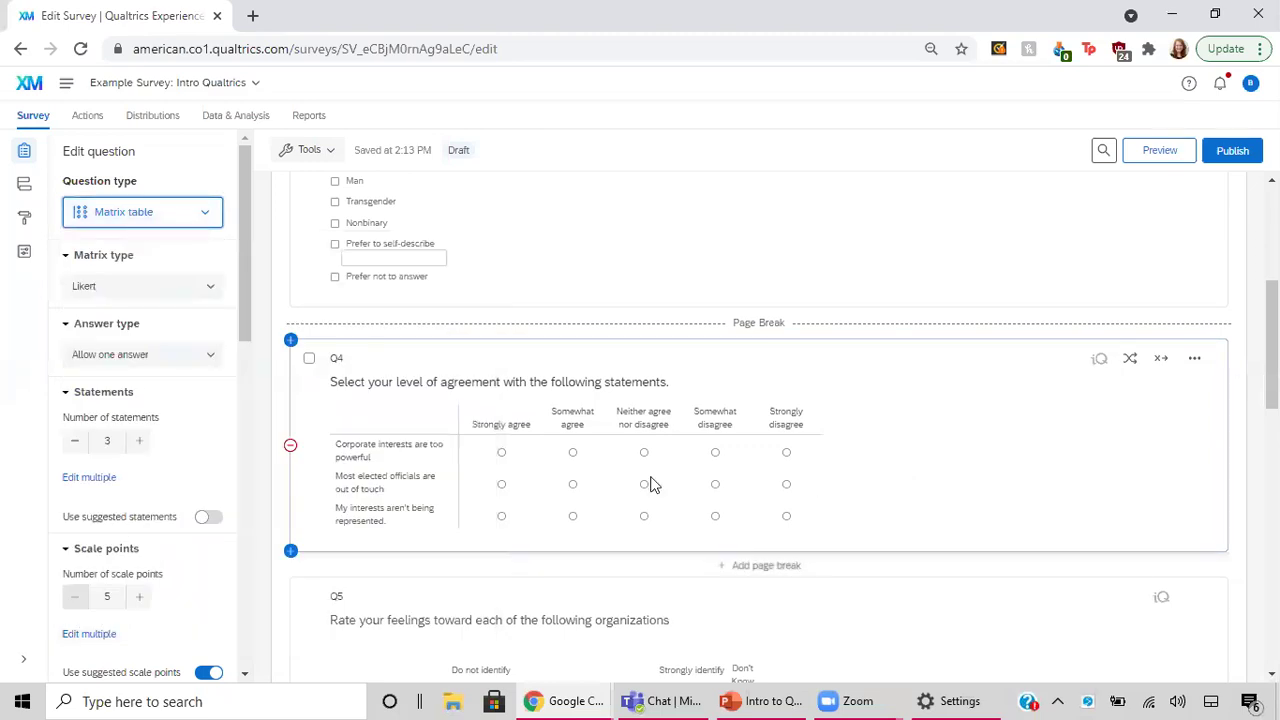
Review Q4's three statements and their bulk Edit multiple dialog, then close it.
click(420, 462)
click(414, 484)
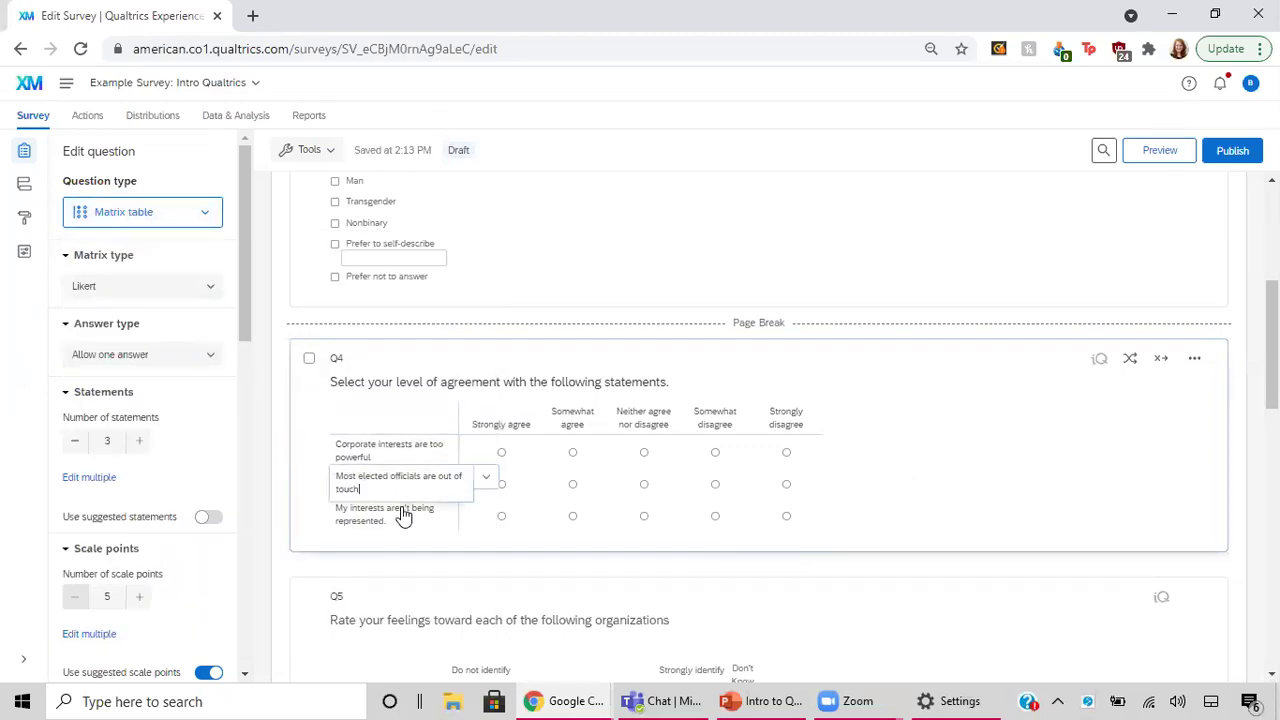
click(403, 515)
click(416, 452)
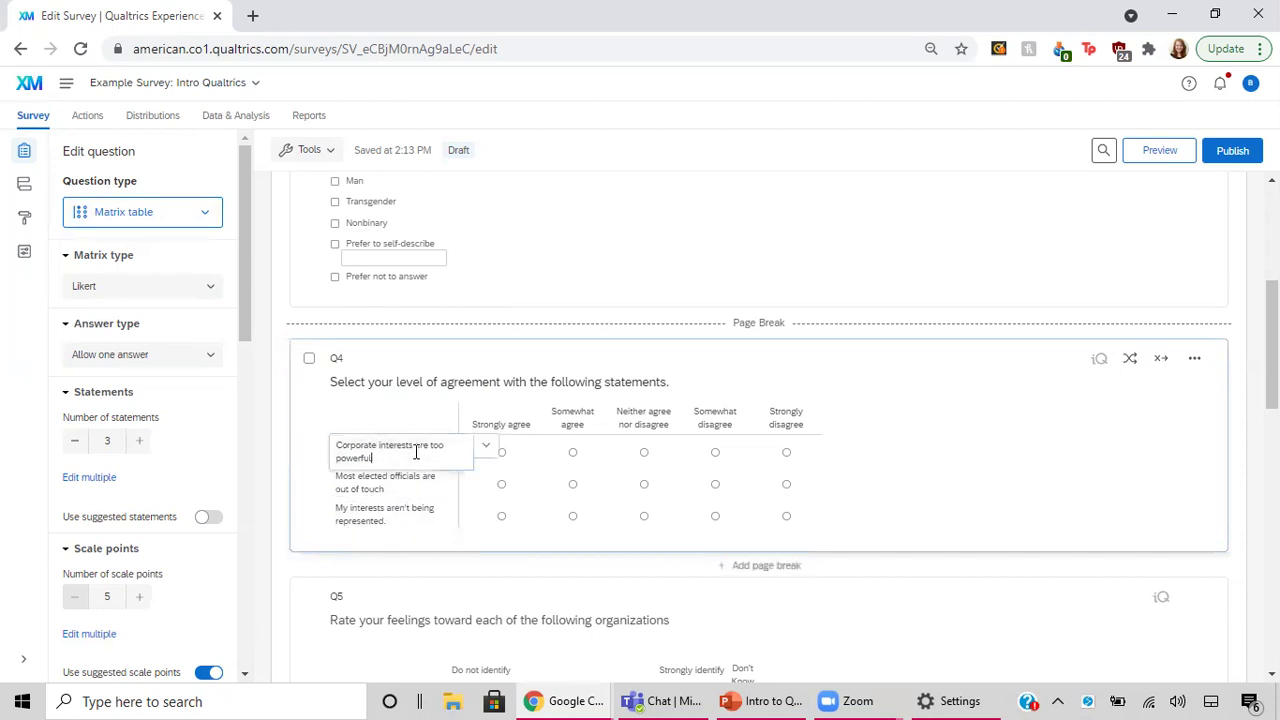
click(486, 448)
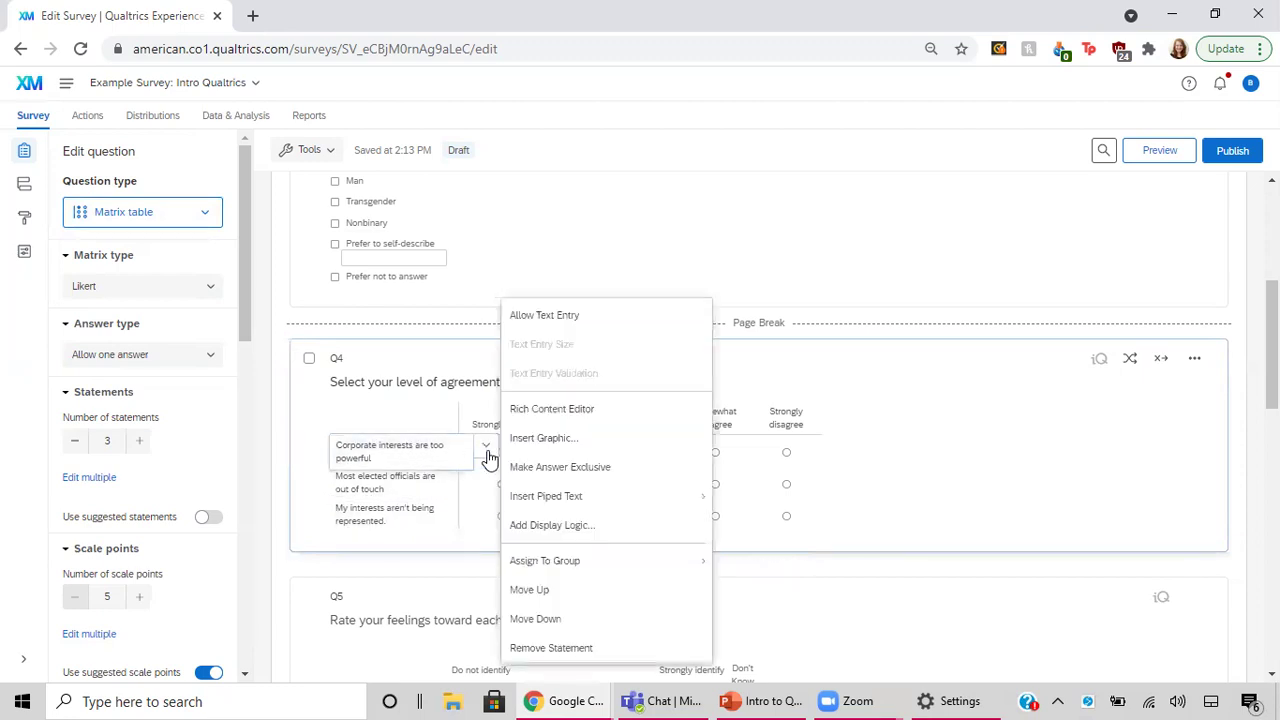
click(414, 487)
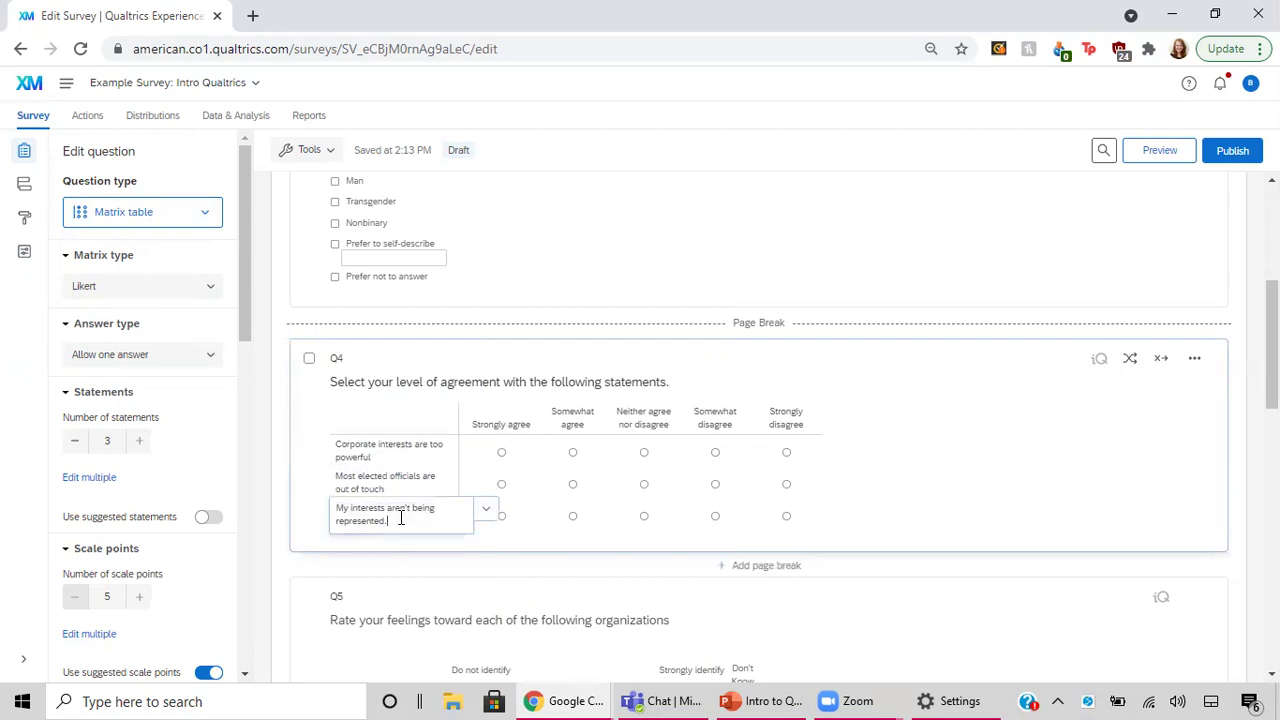
click(96, 476)
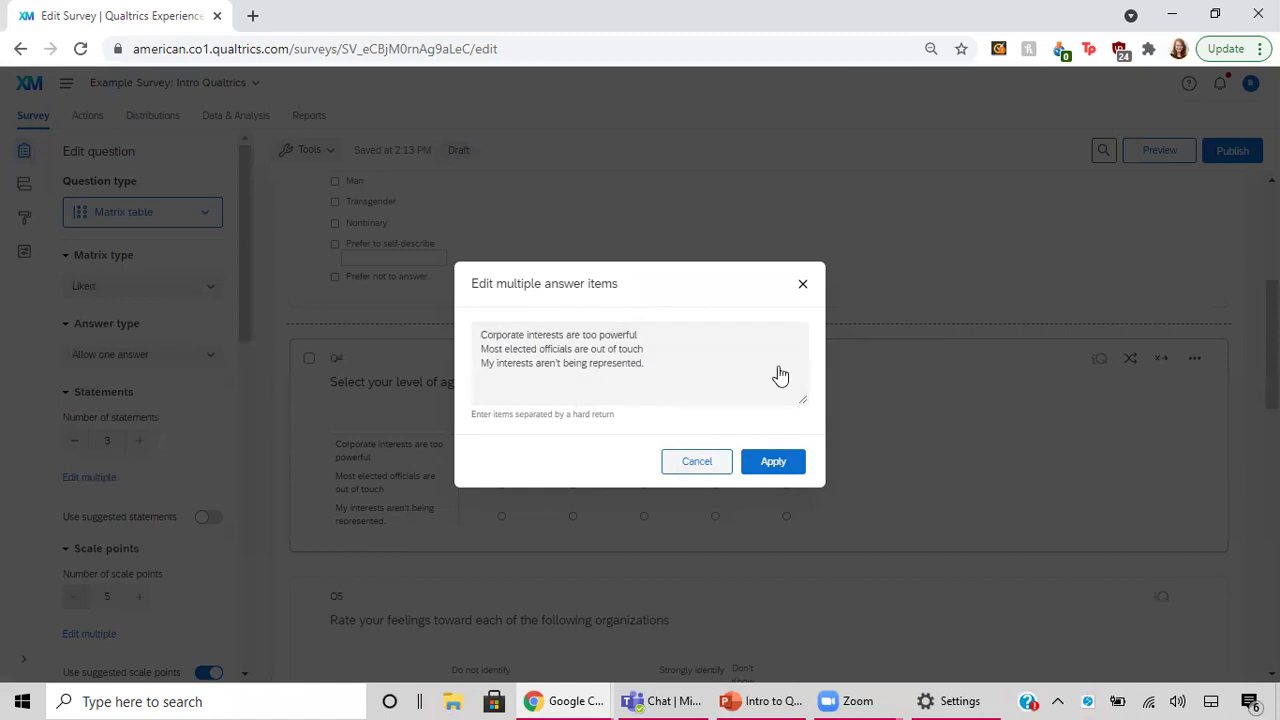
click(800, 288)
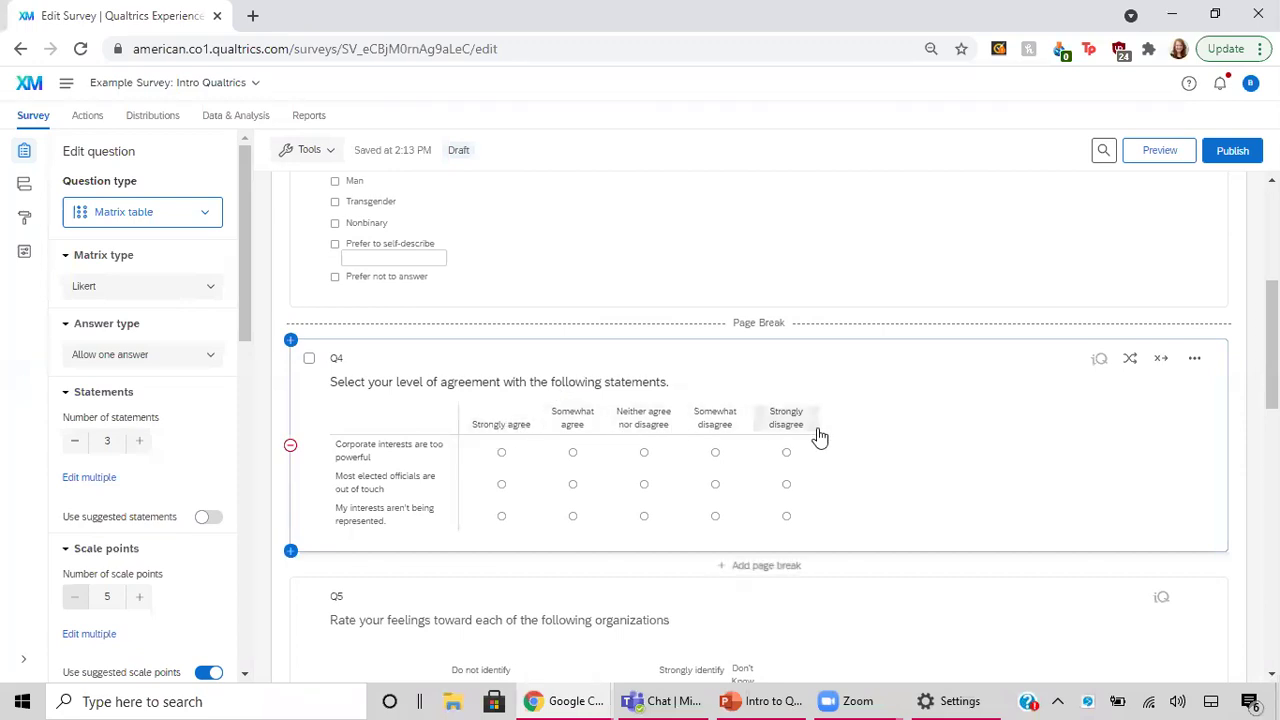
click(506, 420)
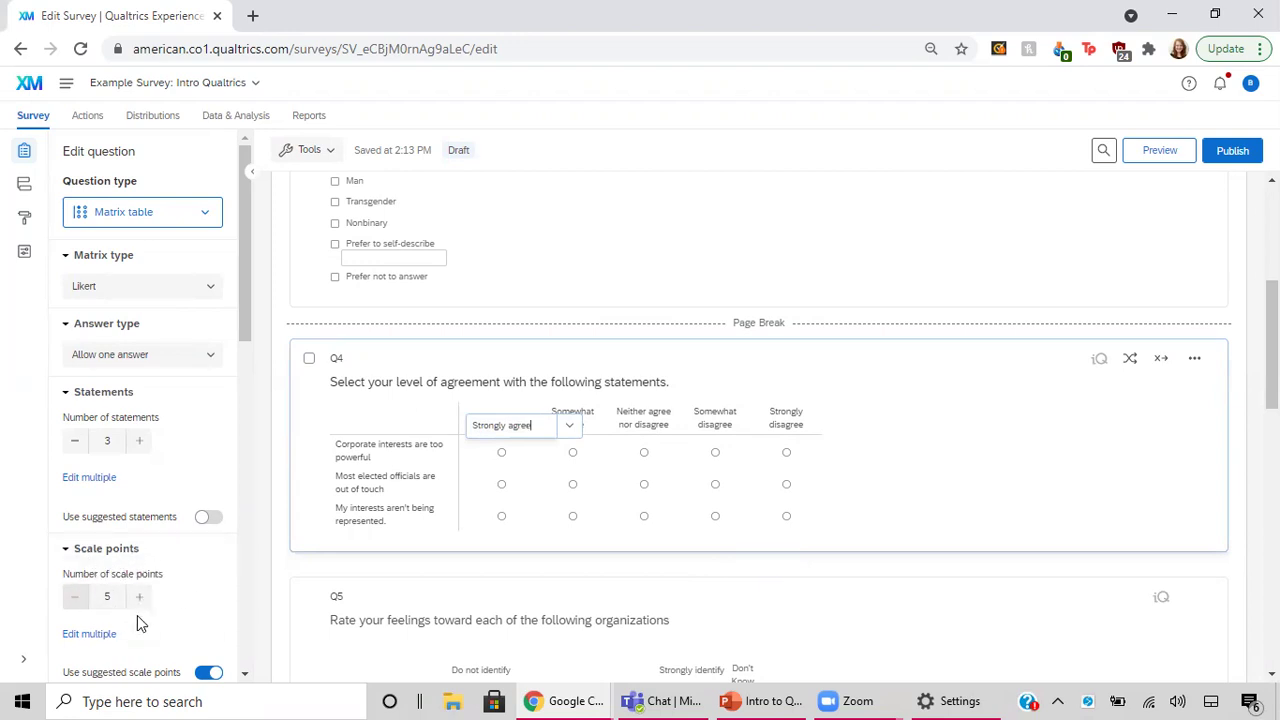
click(582, 418)
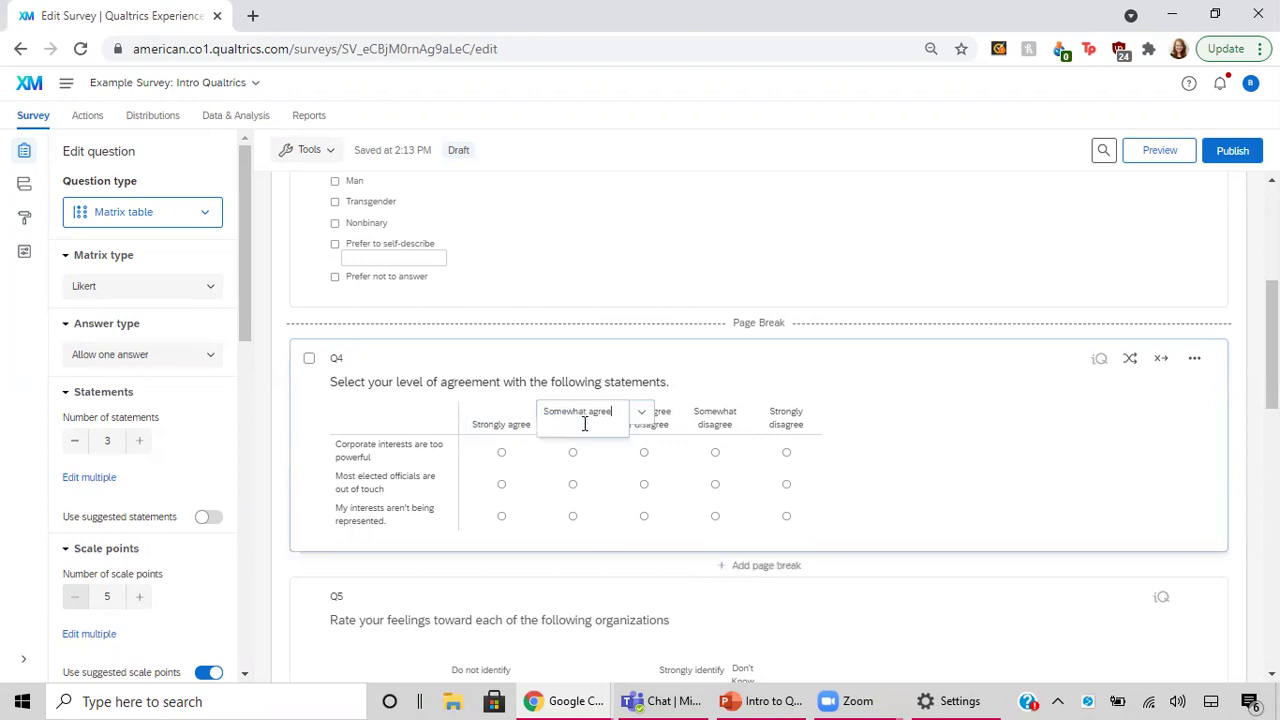
click(512, 424)
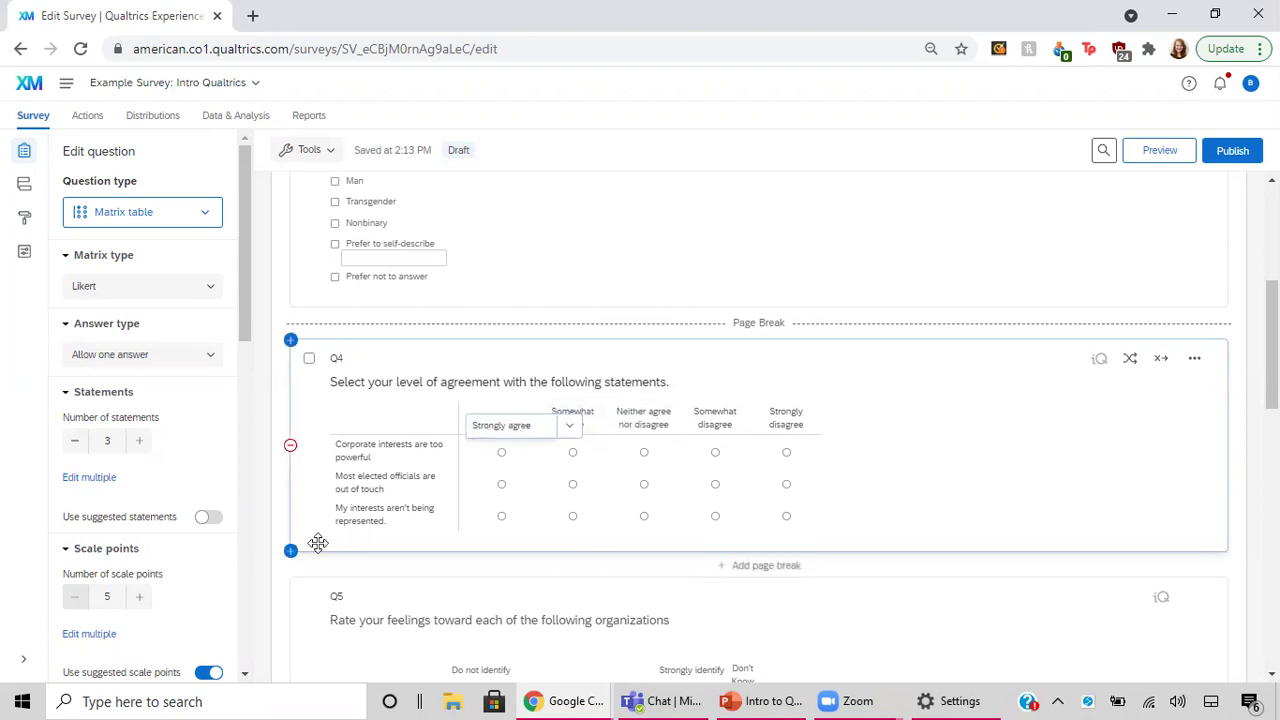
scroll(145, 575, down, 2)
scroll(147, 573, down, 1)
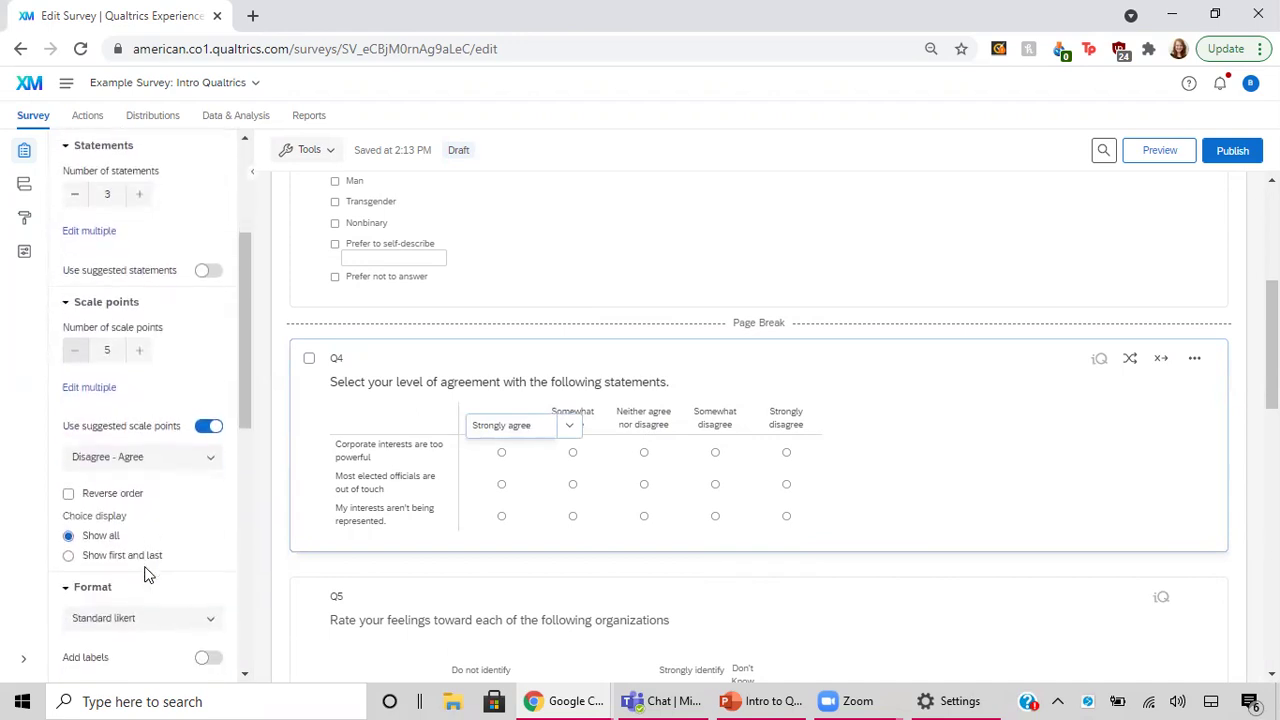
click(164, 430)
click(164, 430)
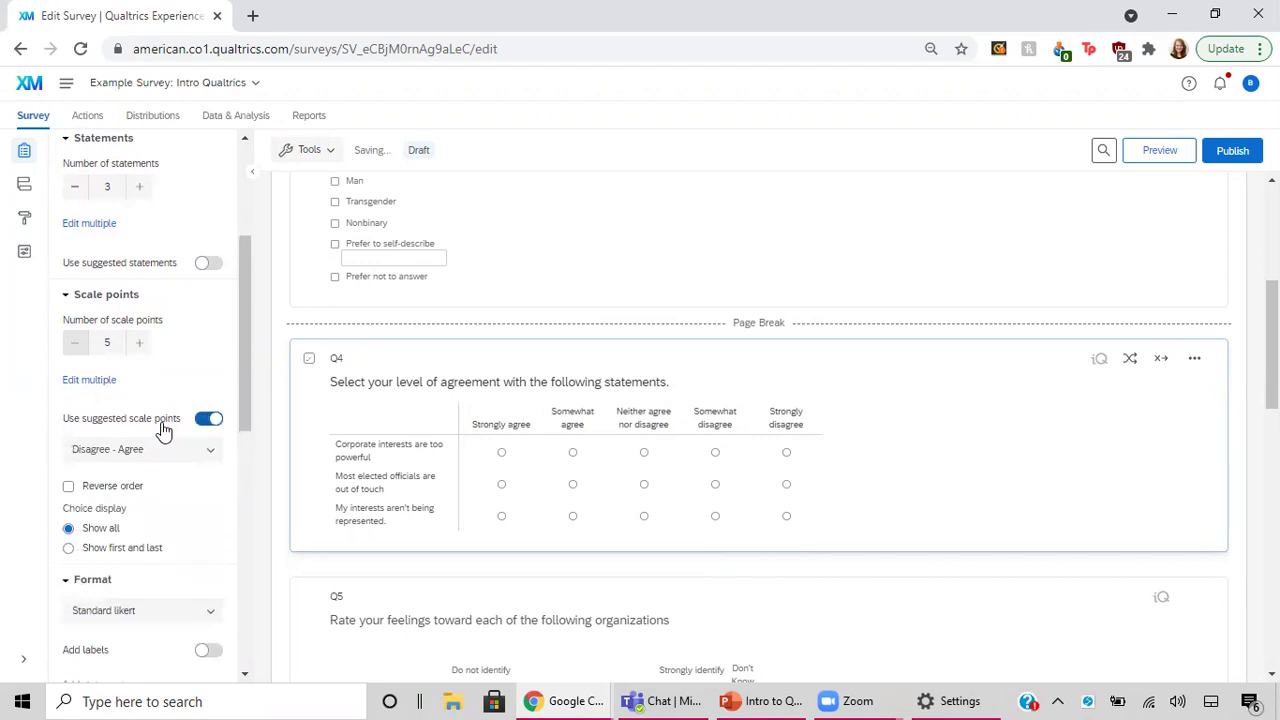
click(209, 455)
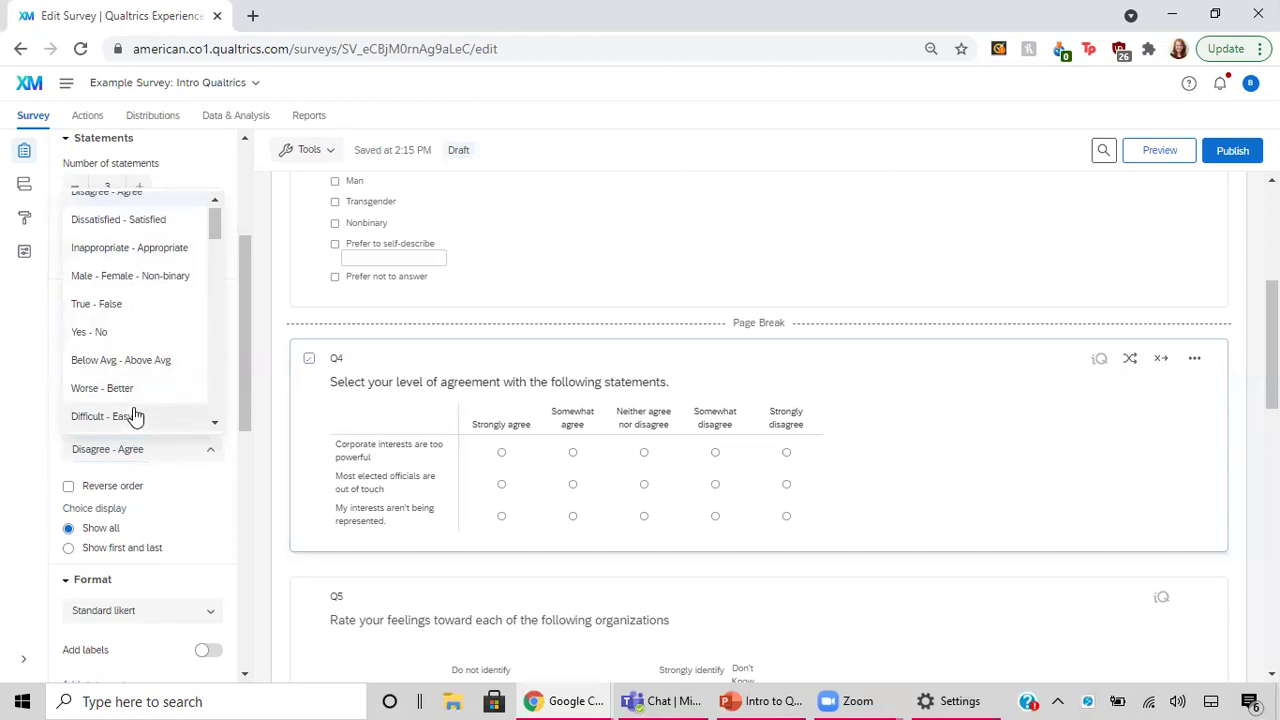
scroll(155, 288, down, 6)
scroll(155, 288, down, 7)
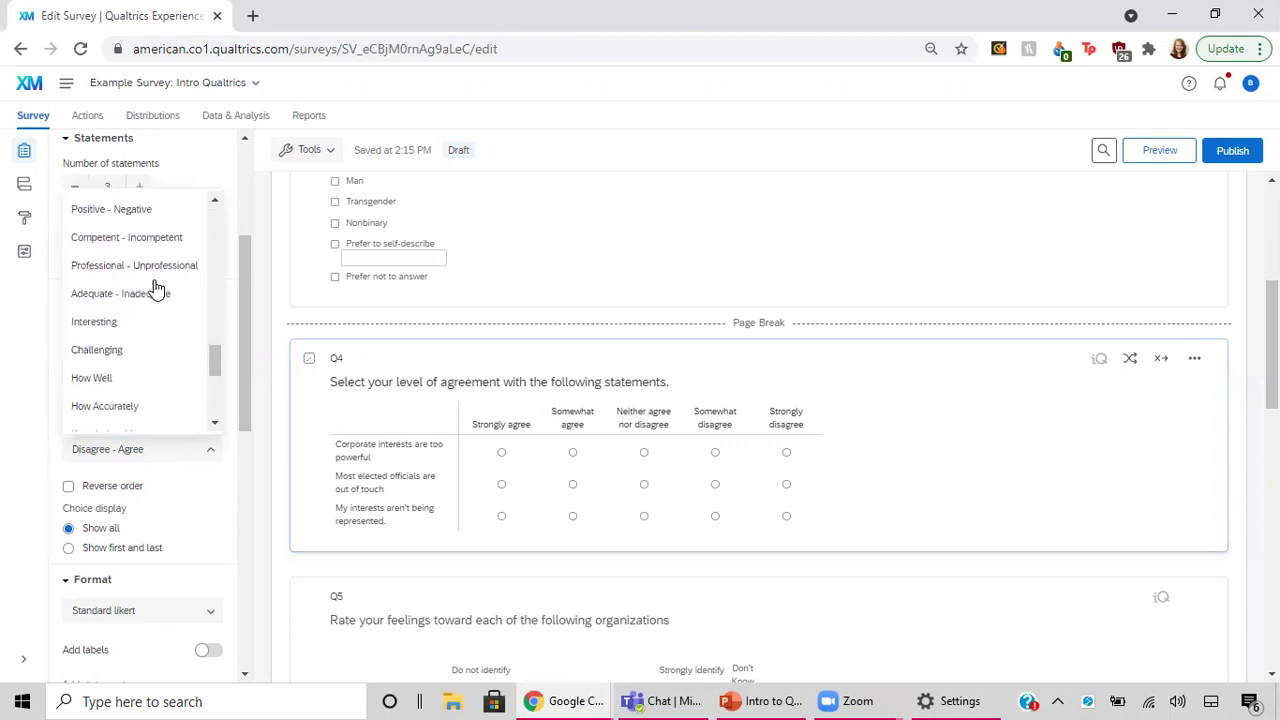
scroll(155, 288, down, 5)
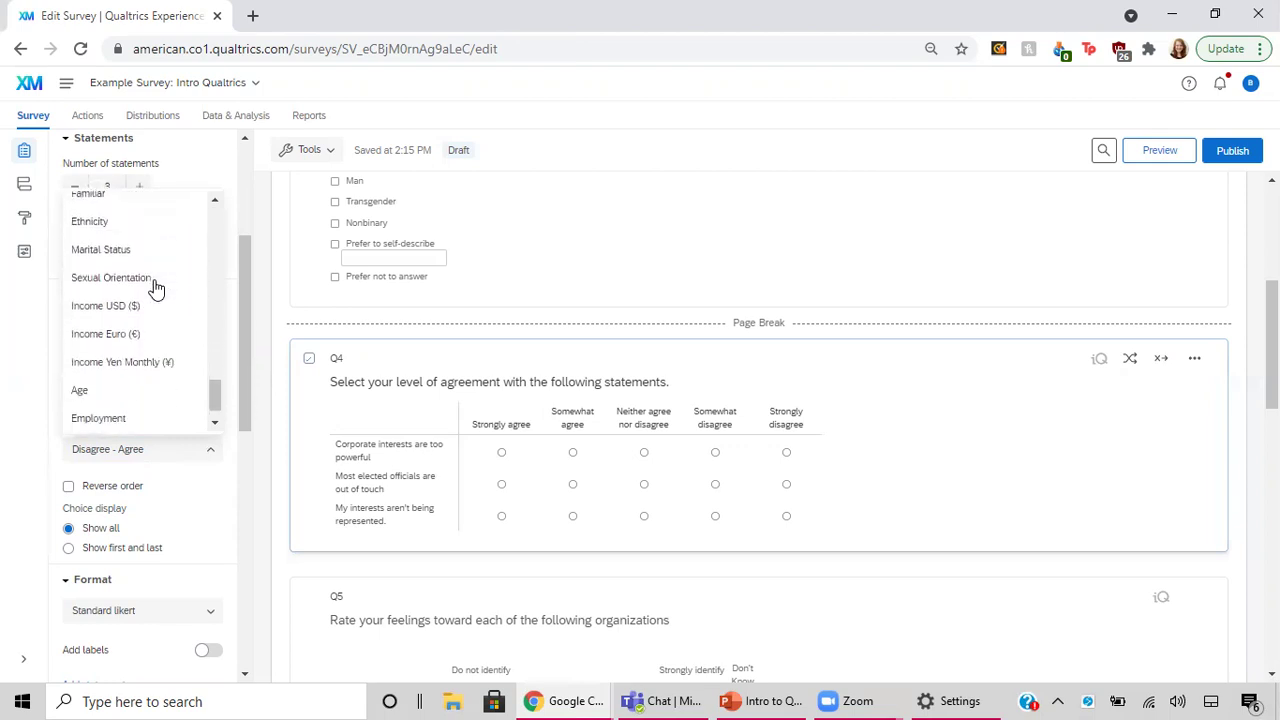
scroll(155, 288, up, 15)
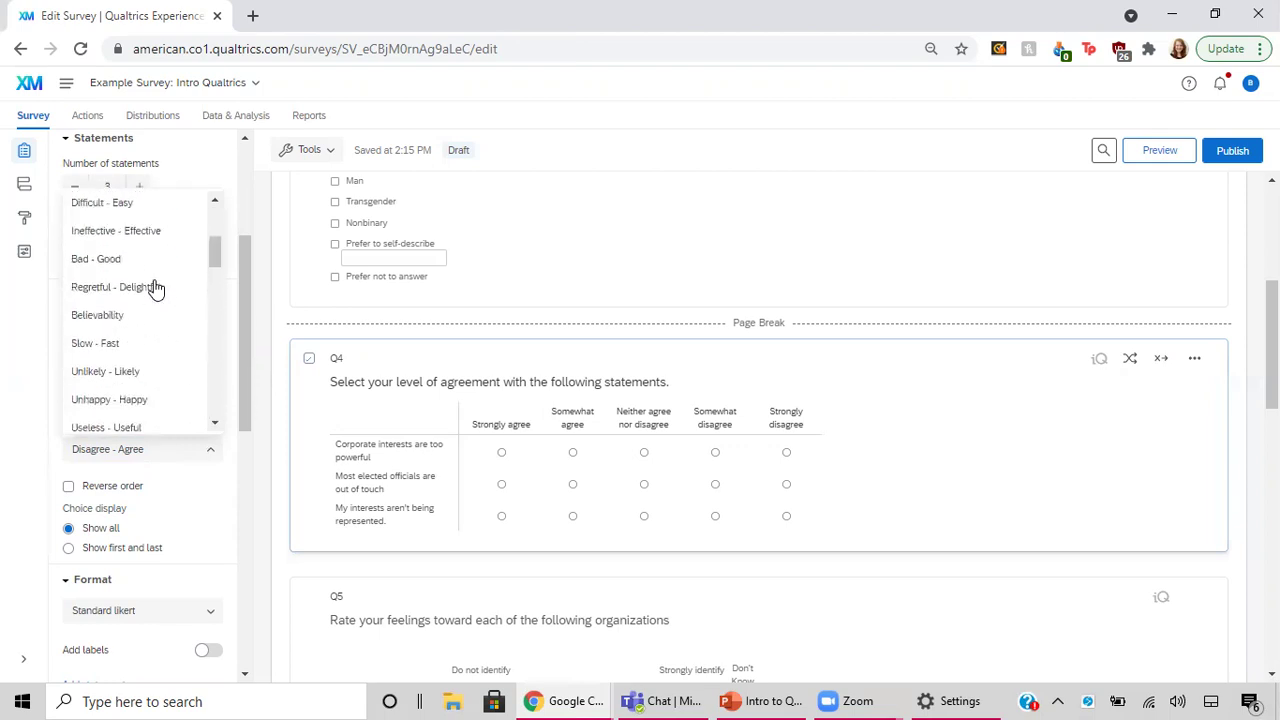
scroll(155, 288, down, 3)
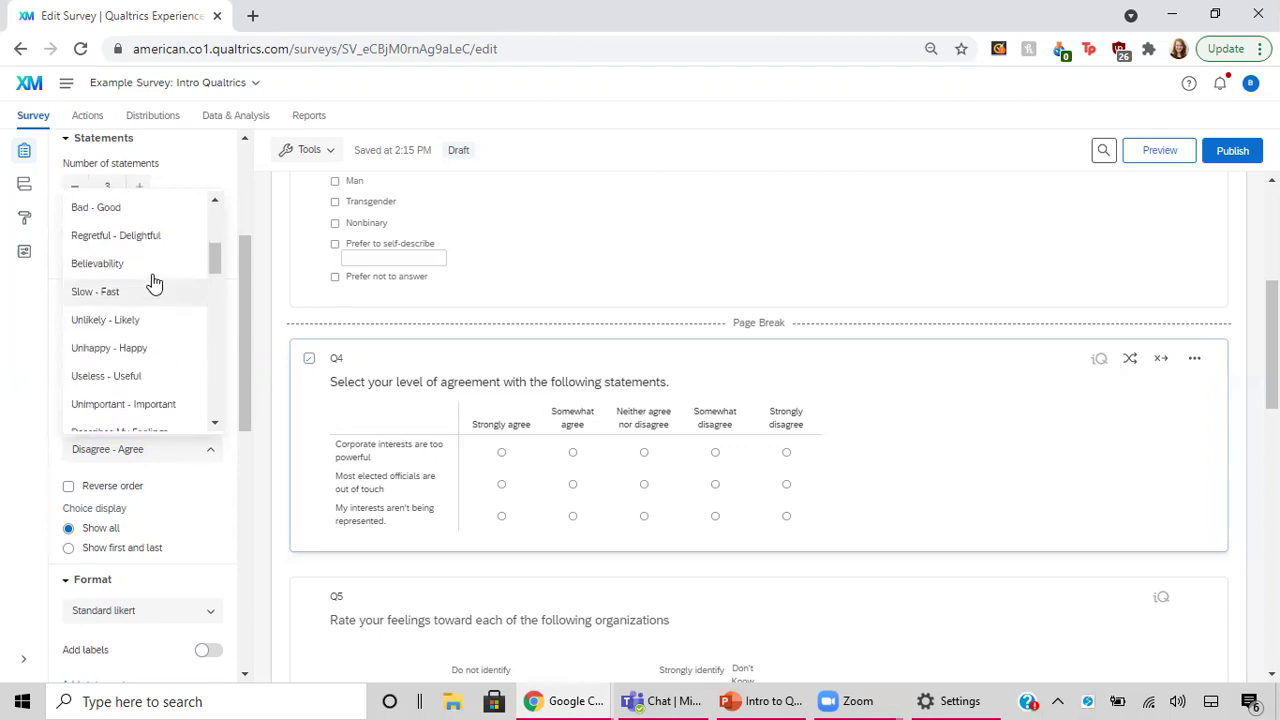
scroll(191, 246, up, 4)
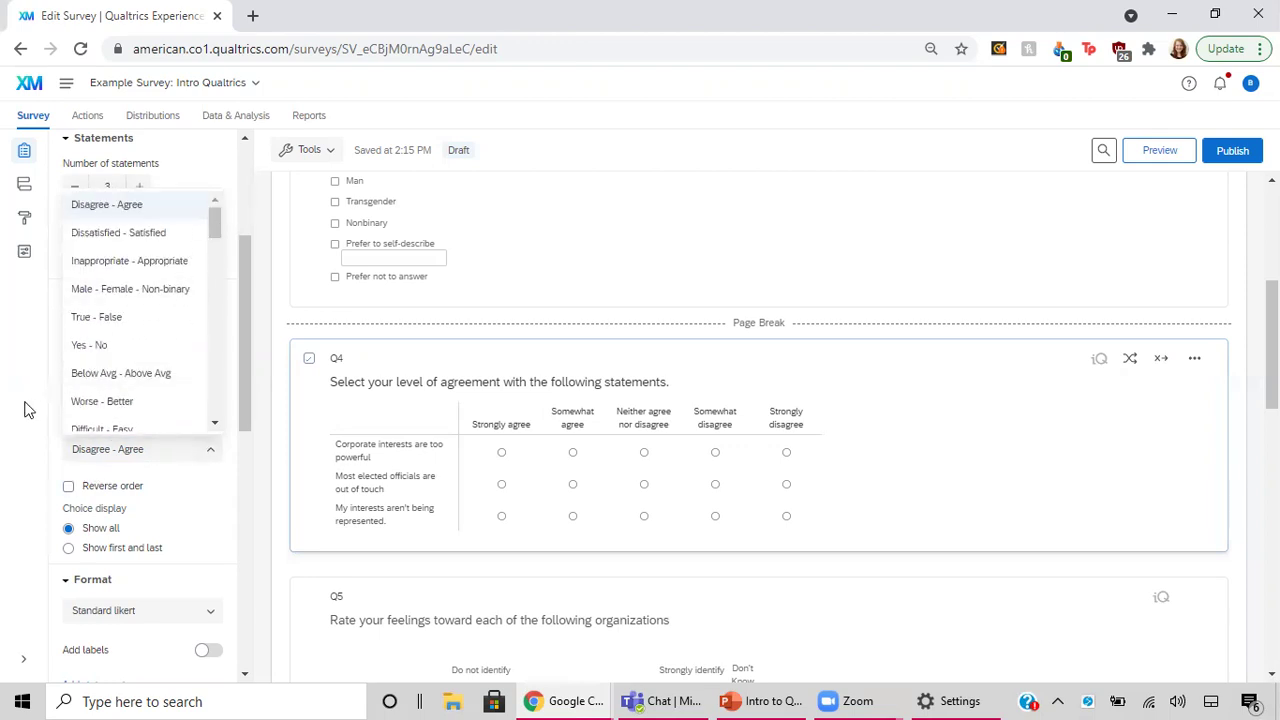
click(503, 424)
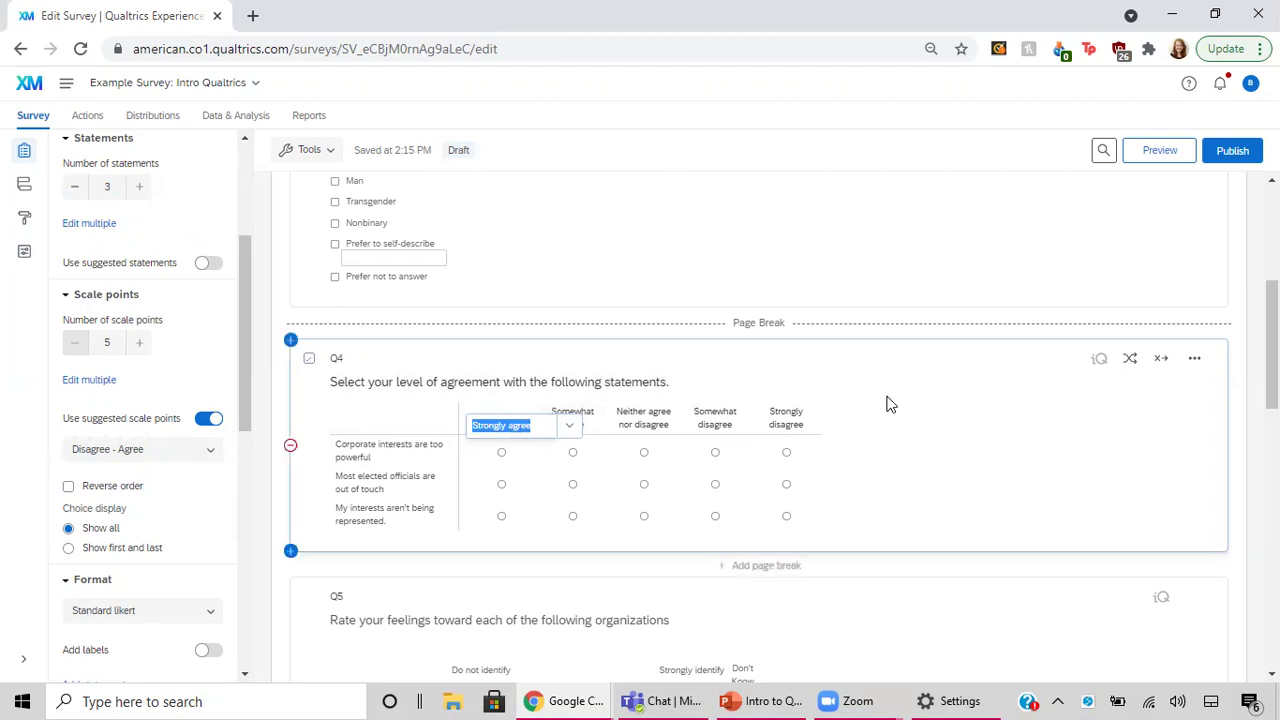
click(712, 418)
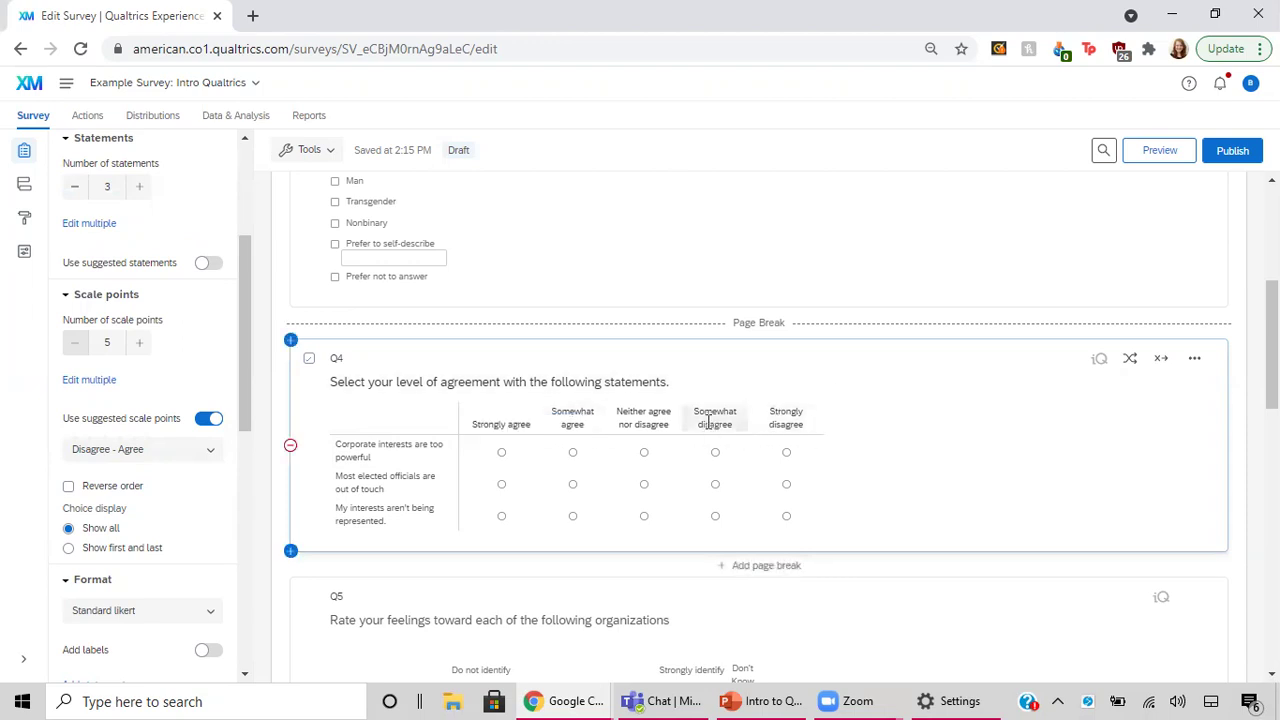
click(633, 419)
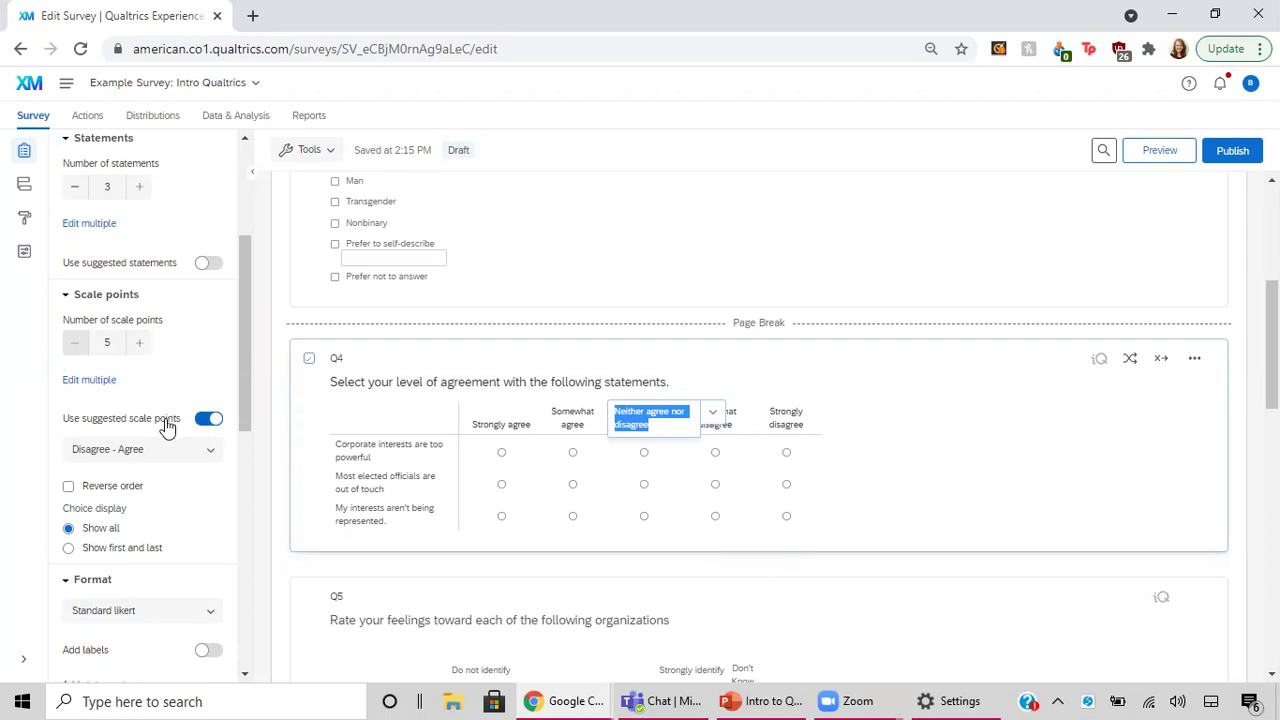
Scroll Q4's panel to Question behavior and finish editing the 'Neither agree nor disagree' label.
scroll(167, 427, down, 3)
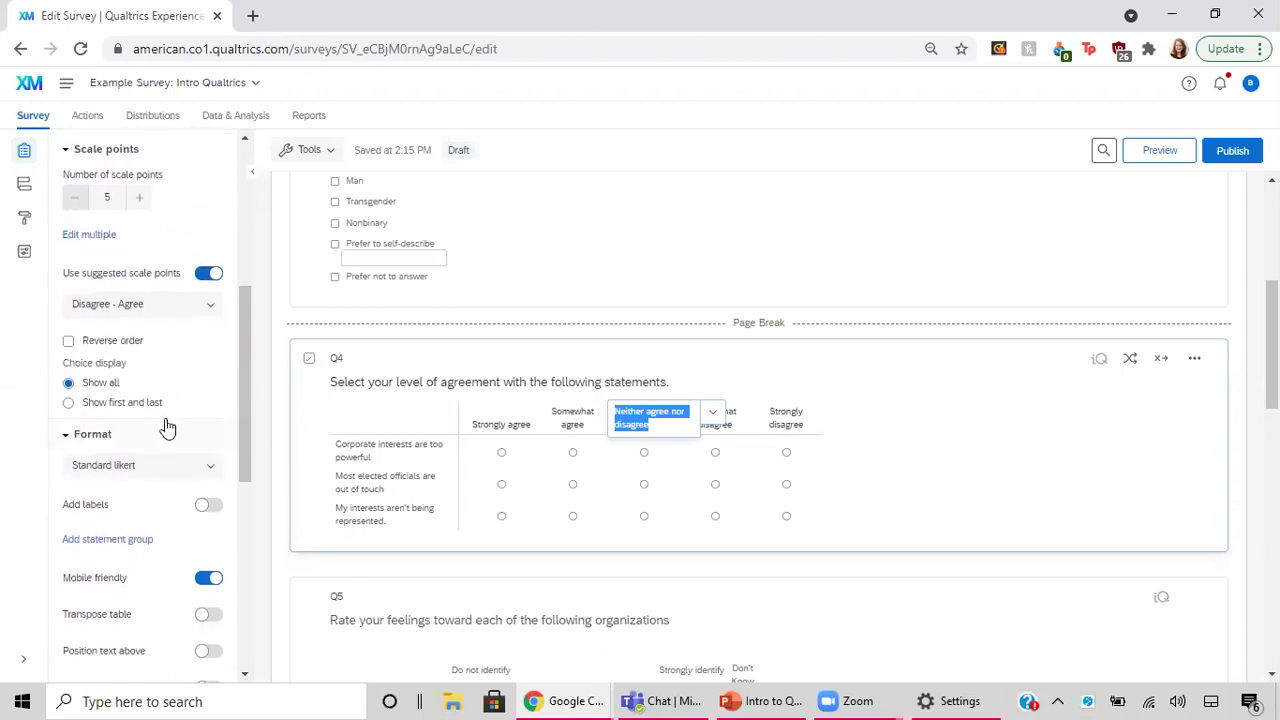
scroll(167, 427, down, 1)
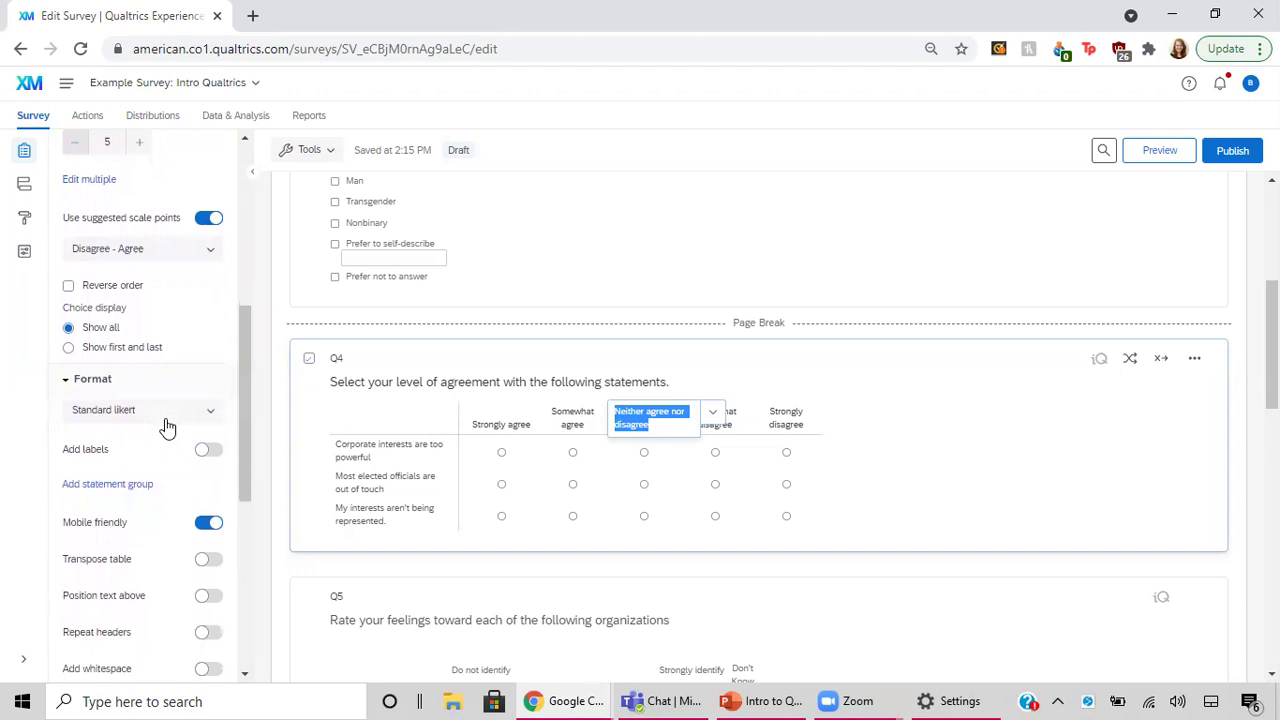
scroll(167, 427, up, 2)
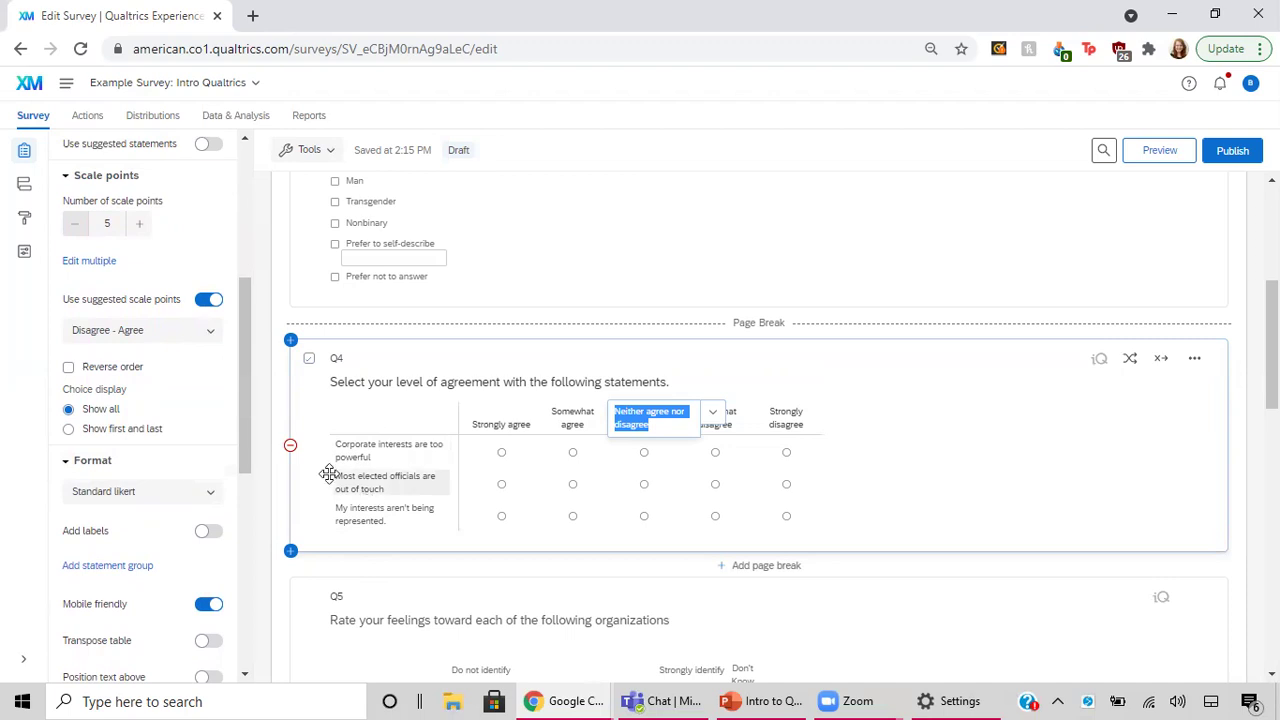
scroll(177, 449, down, 4)
scroll(177, 449, down, 4)
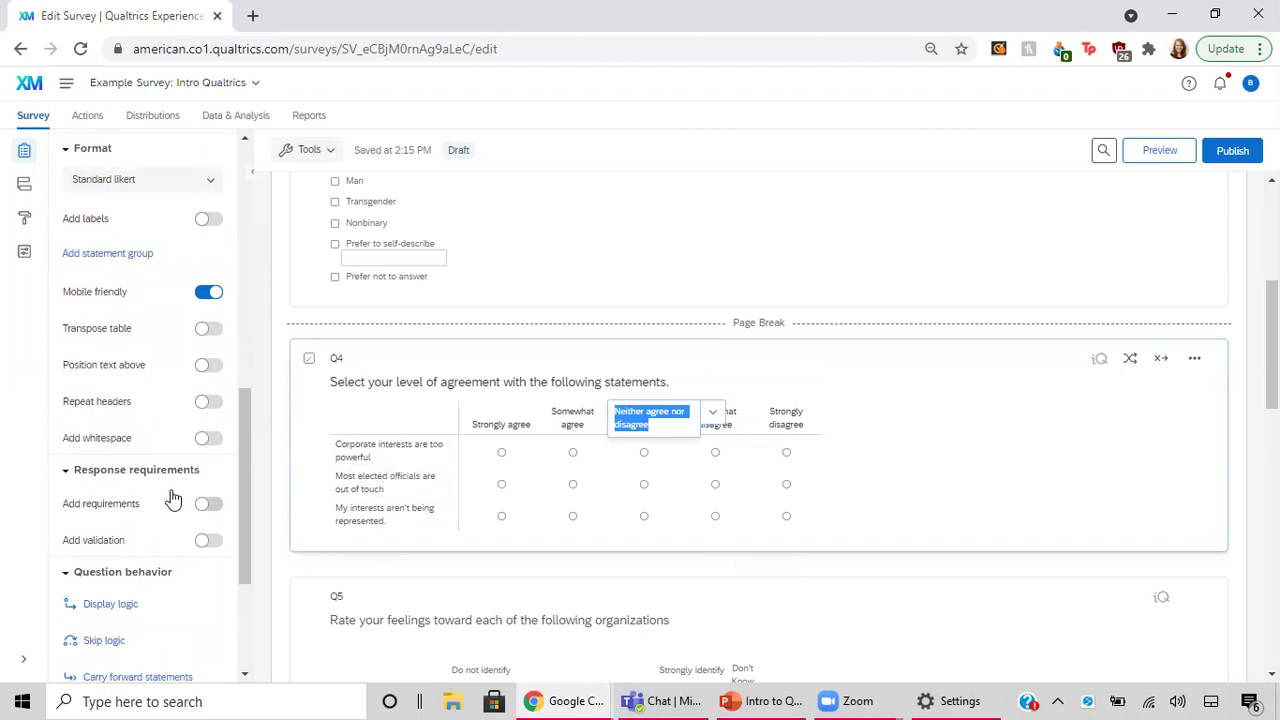
scroll(175, 500, down, 5)
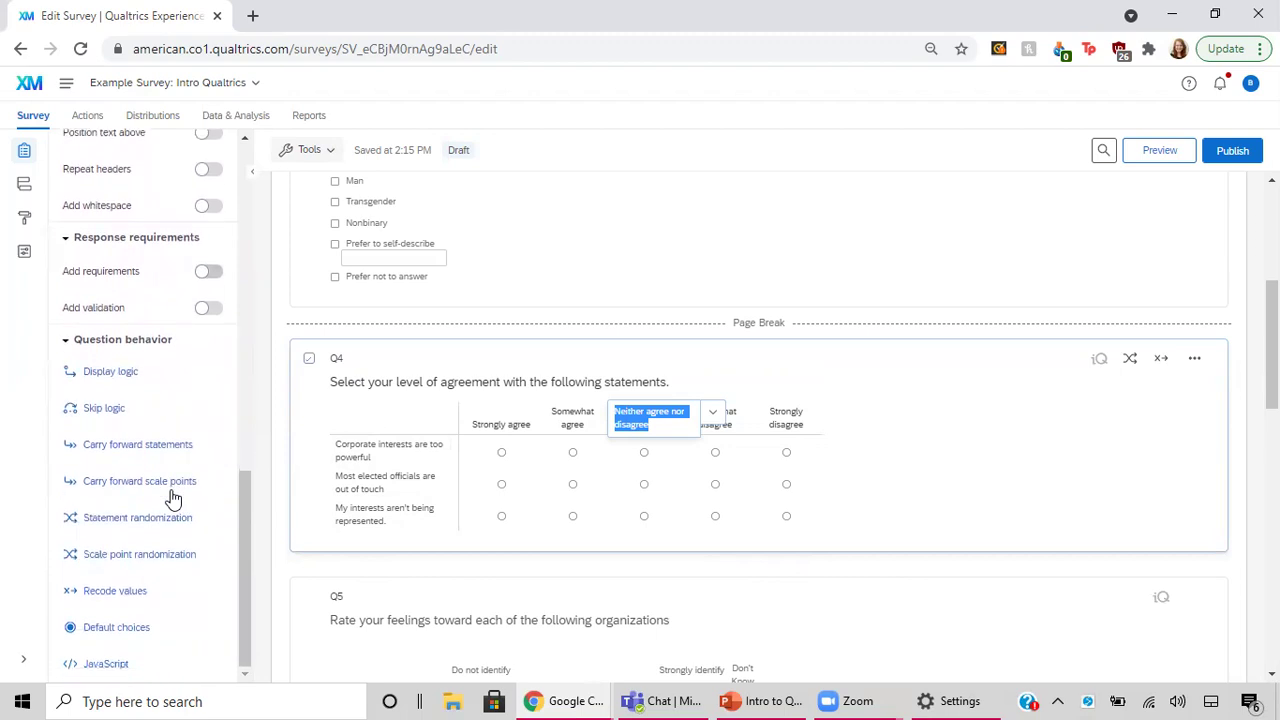
scroll(173, 497, up, 3)
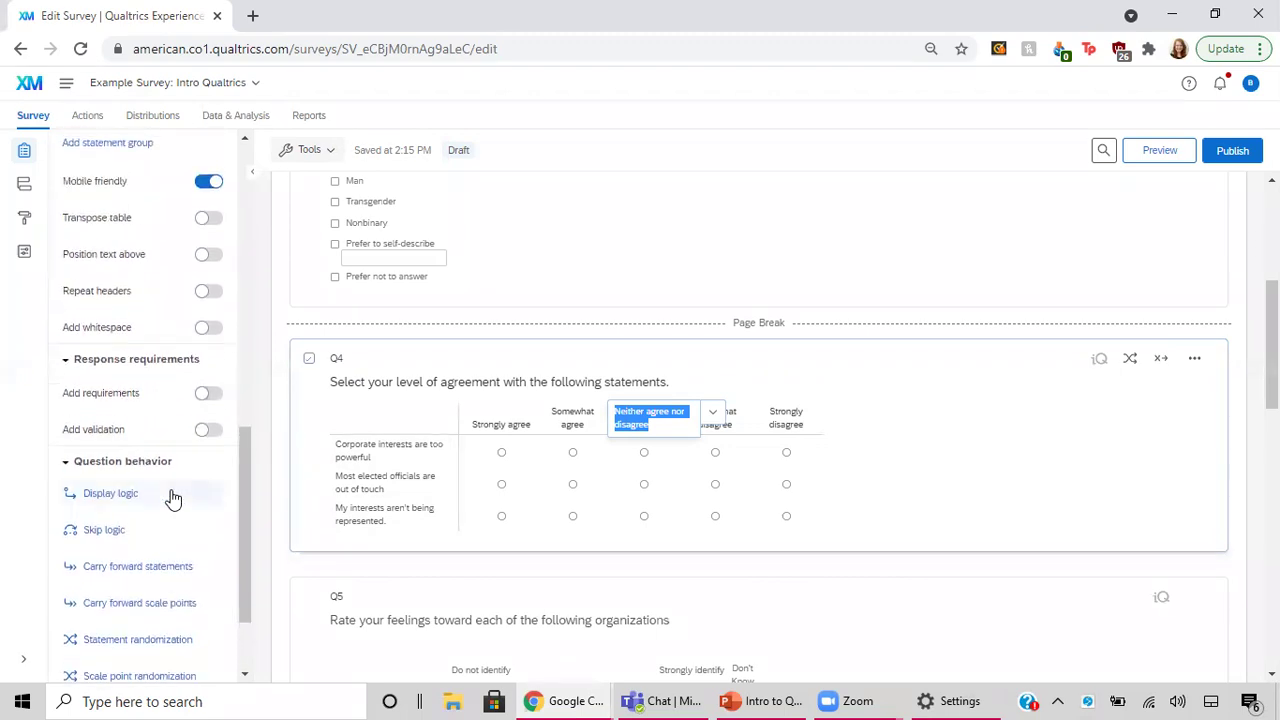
scroll(172, 495, up, 4)
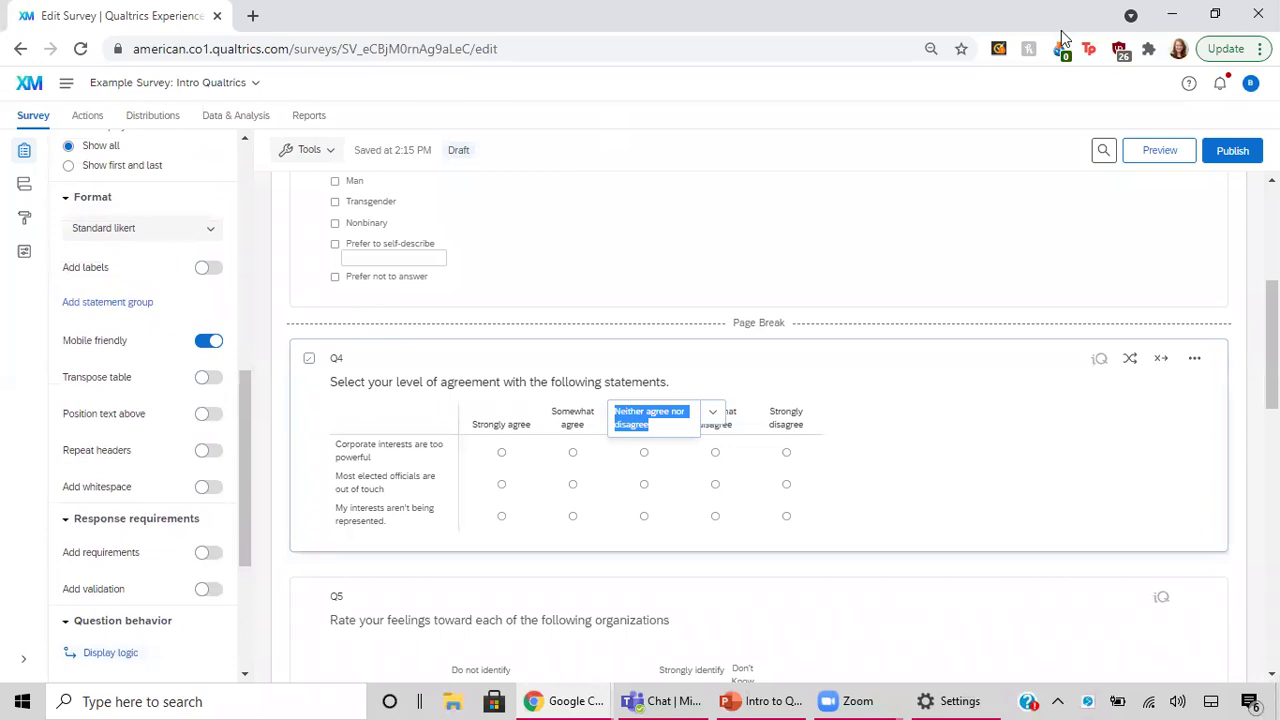
click(668, 84)
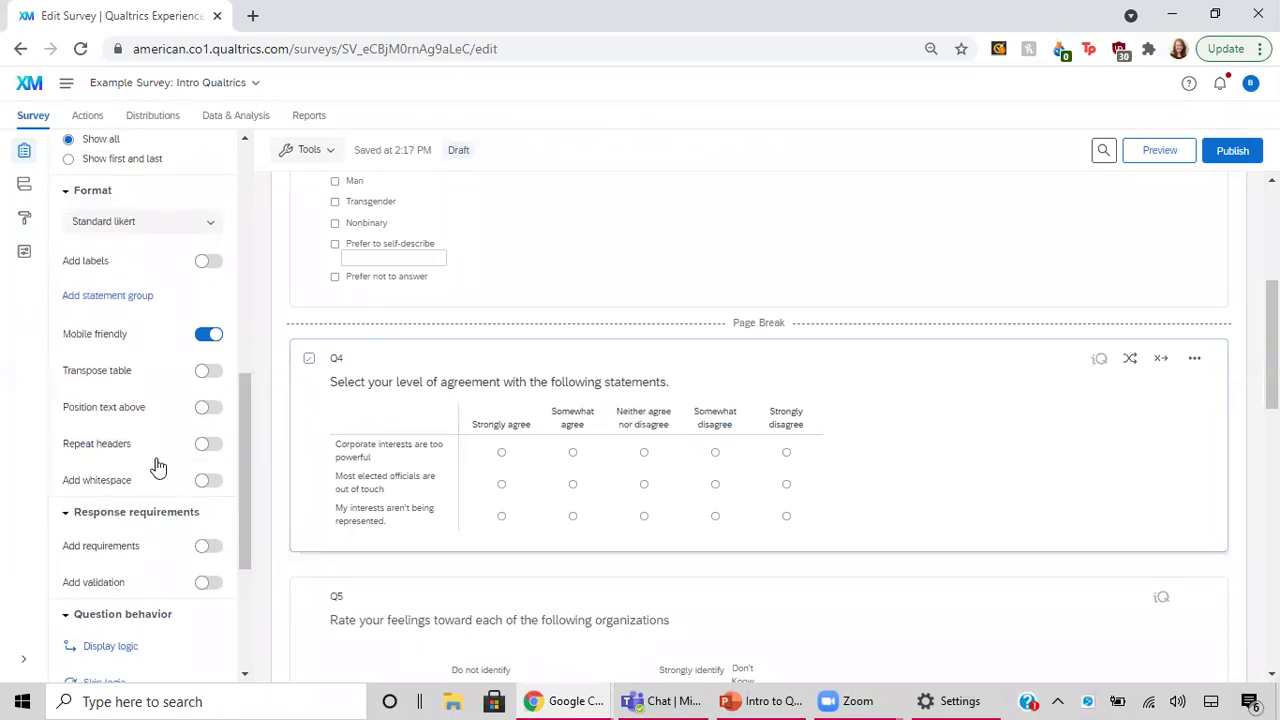
scroll(157, 467, down, 5)
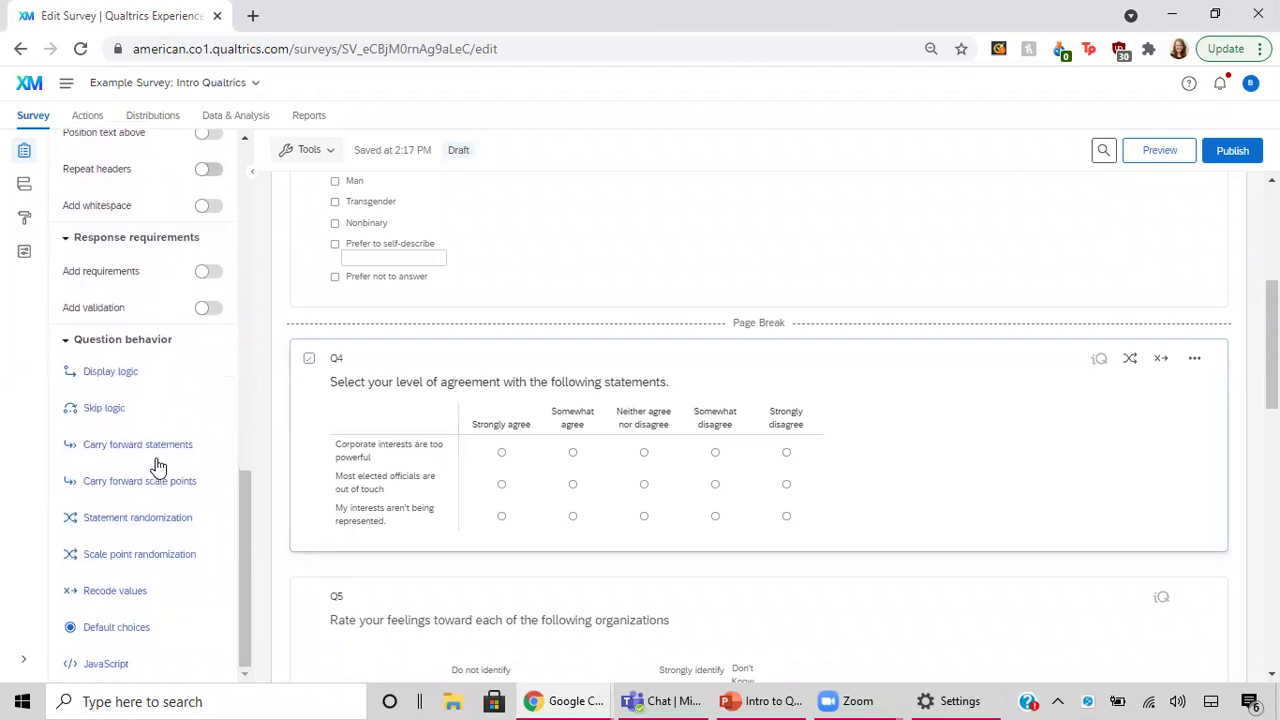
Switch Q4's statement randomization to 'Display answers in a random order' and save.
click(146, 518)
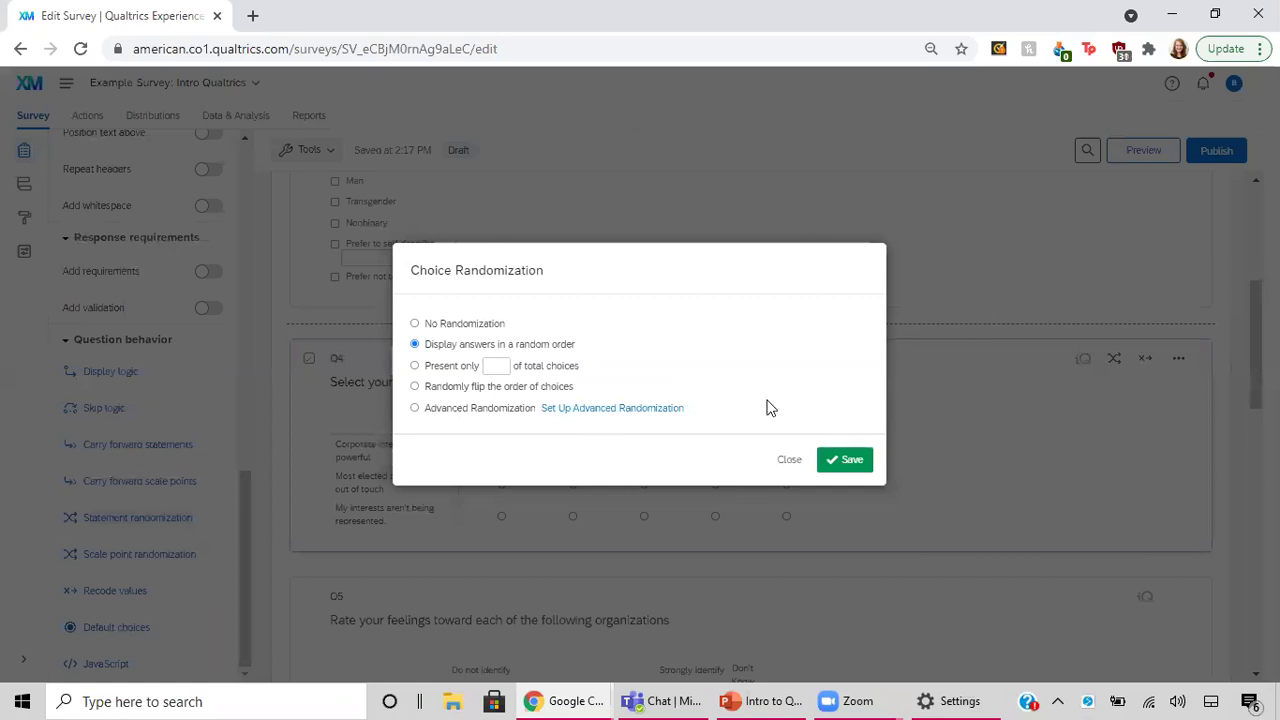
click(459, 328)
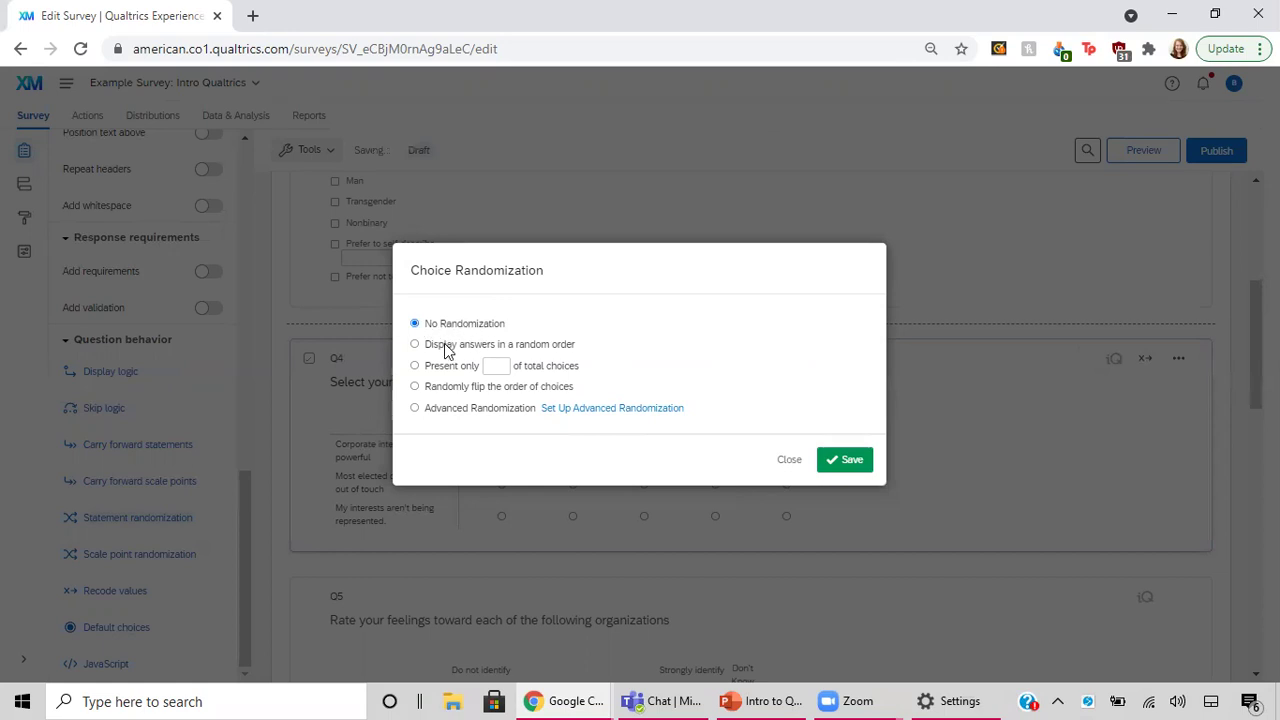
click(447, 344)
click(851, 461)
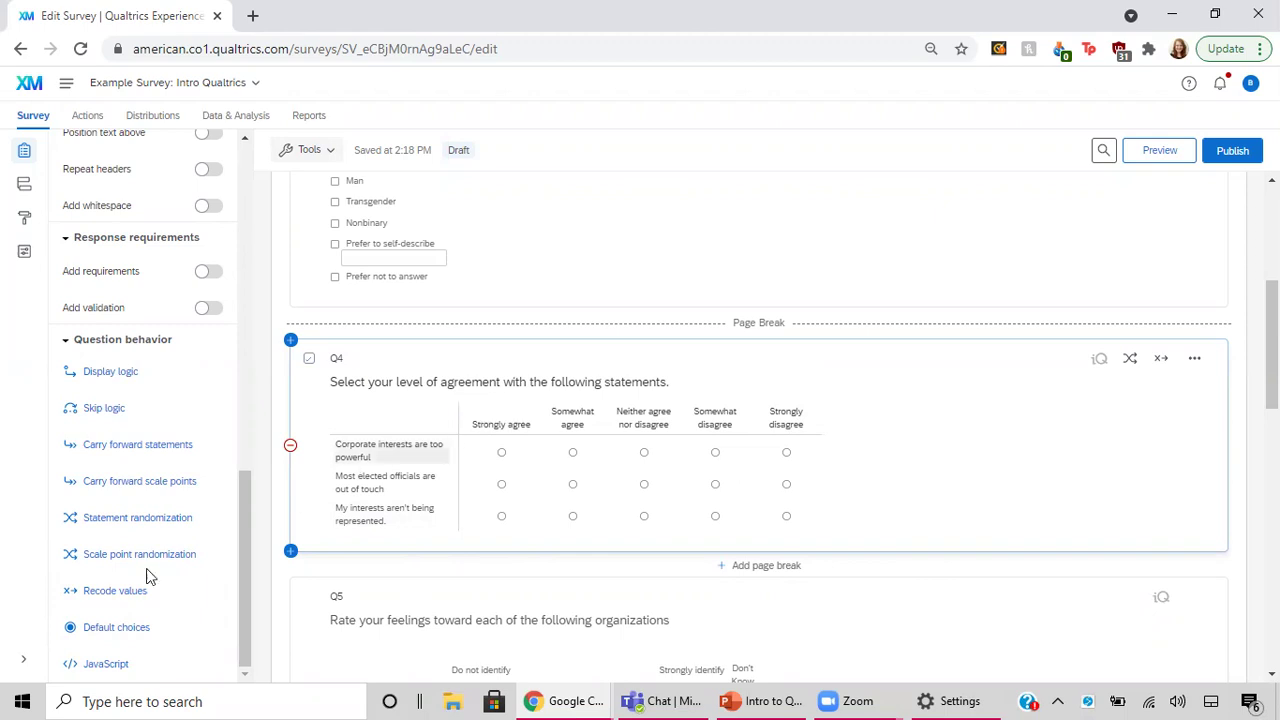
Recode Q4's values: Strongly agree 5, Somewhat agree 4, Somewhat disagree 2, Strongly disagree 1.
click(114, 591)
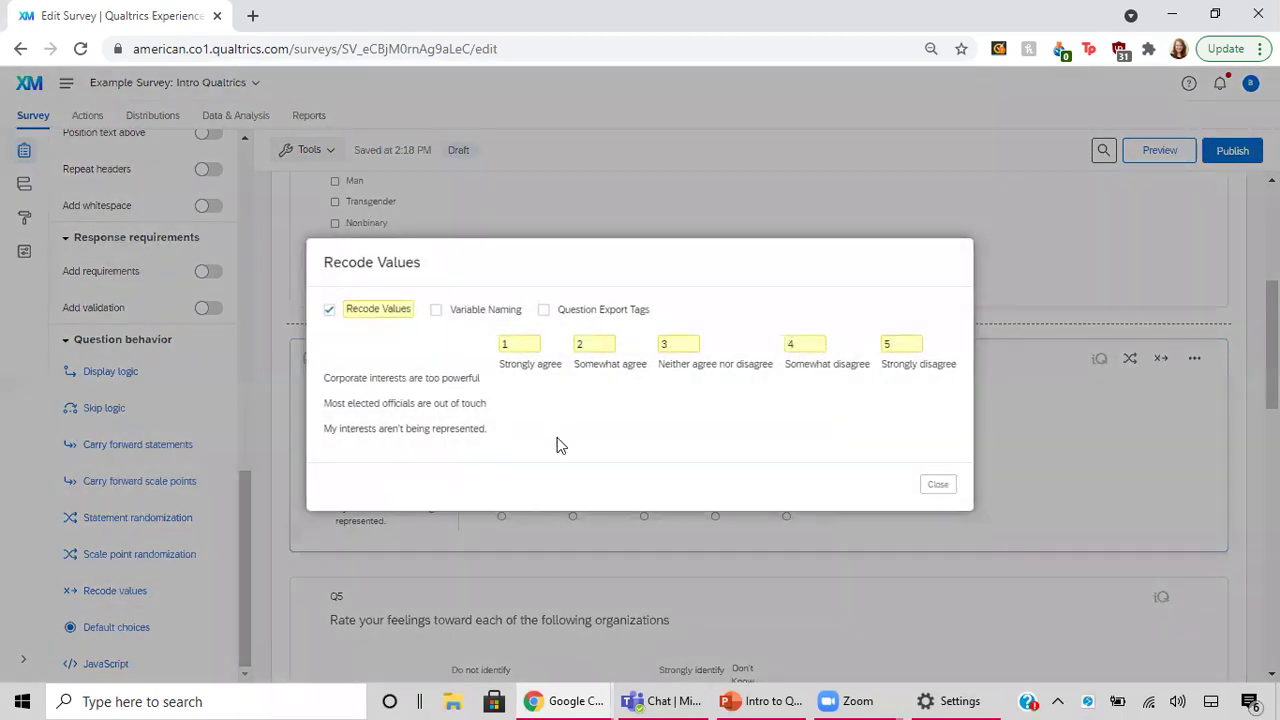
click(519, 346)
text(4)
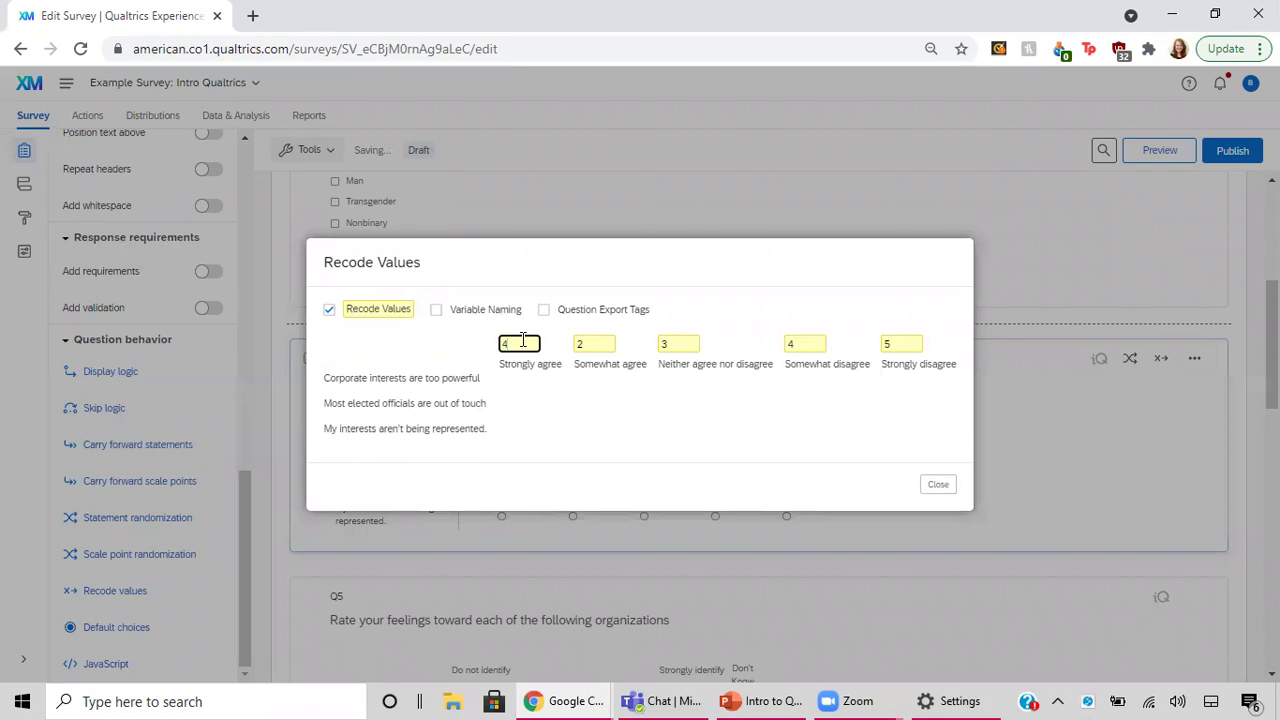
key(BackSpace)
text(5)
click(594, 342)
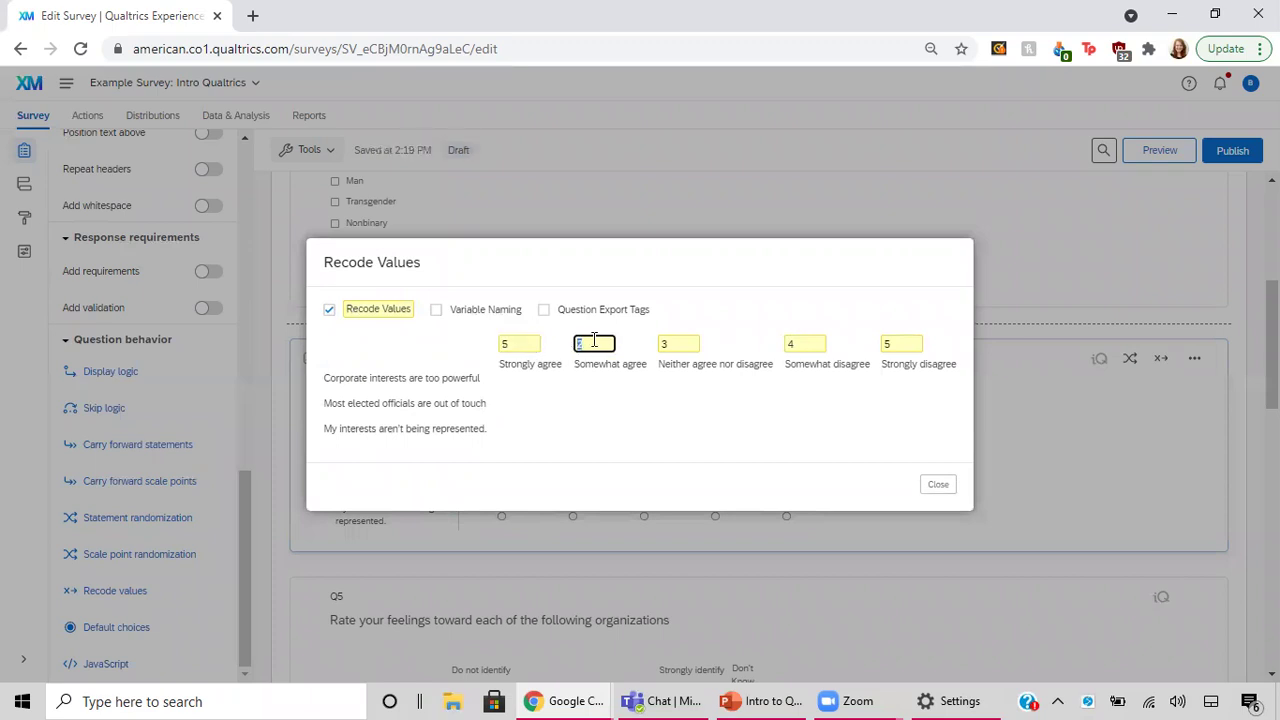
text(4)
click(805, 345)
text(2)
click(886, 345)
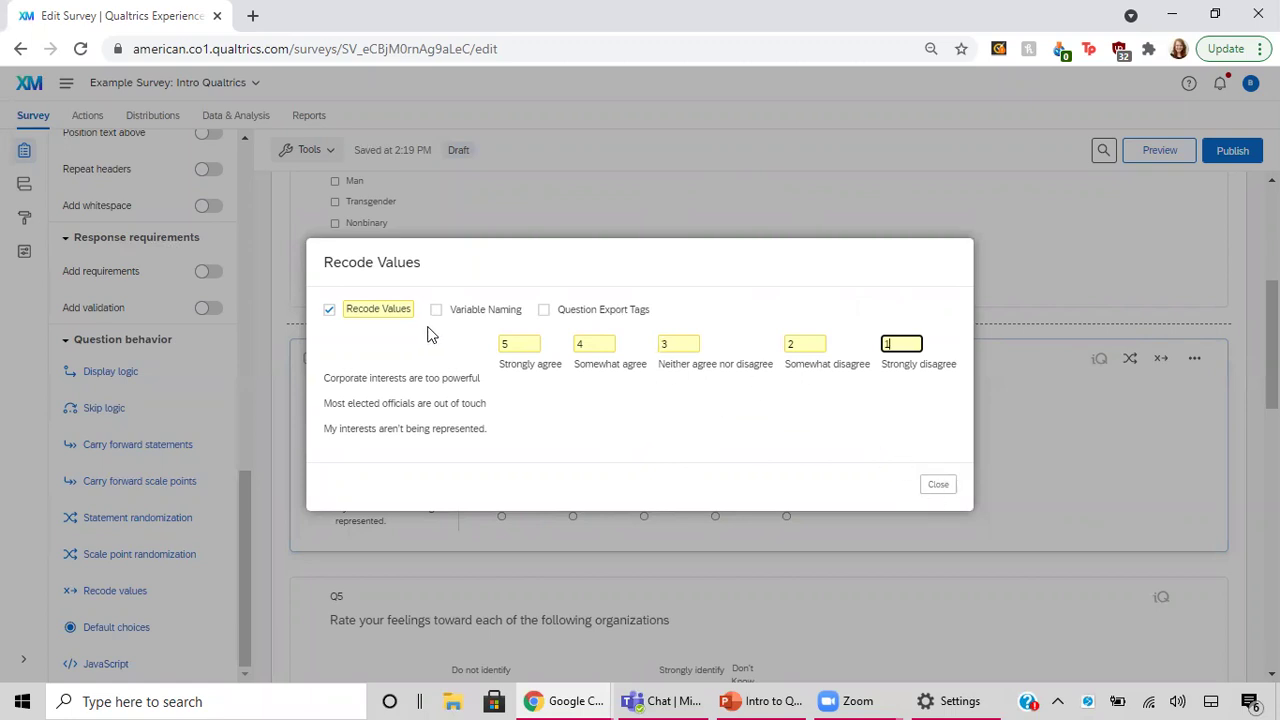
click(936, 487)
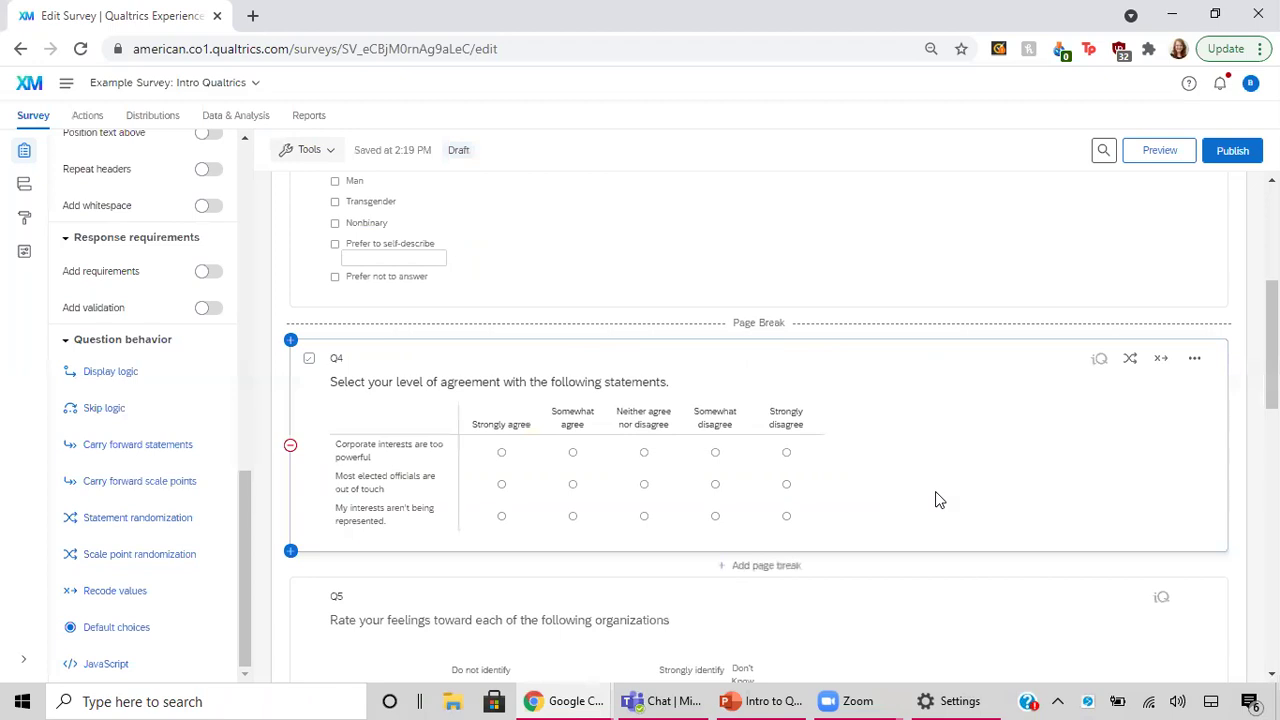